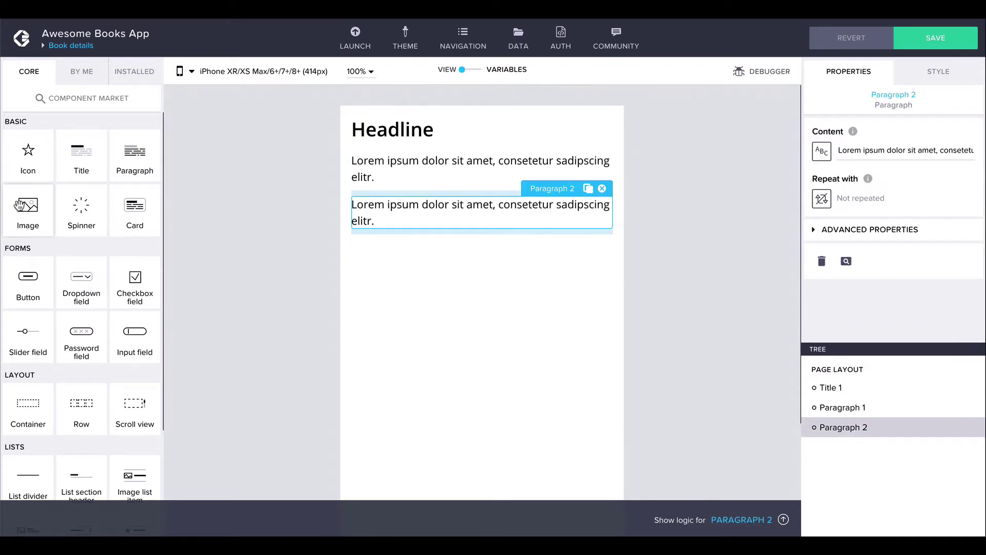
- Add an image, a title reading "Reviews", and another paragraph below the existing paragraphs on the Book details page
left_click_drag(20, 205, 472, 279)
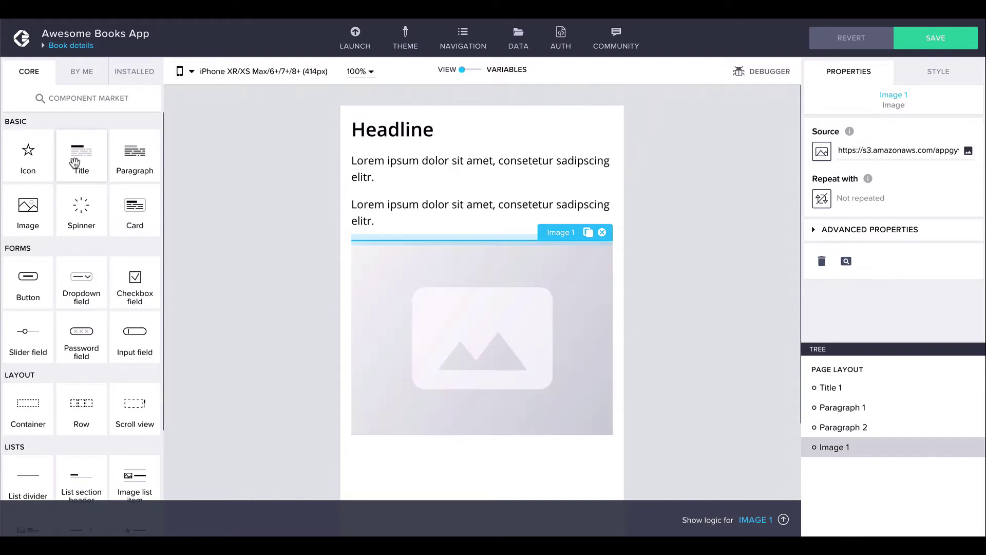
left_click_drag(75, 160, 406, 460)
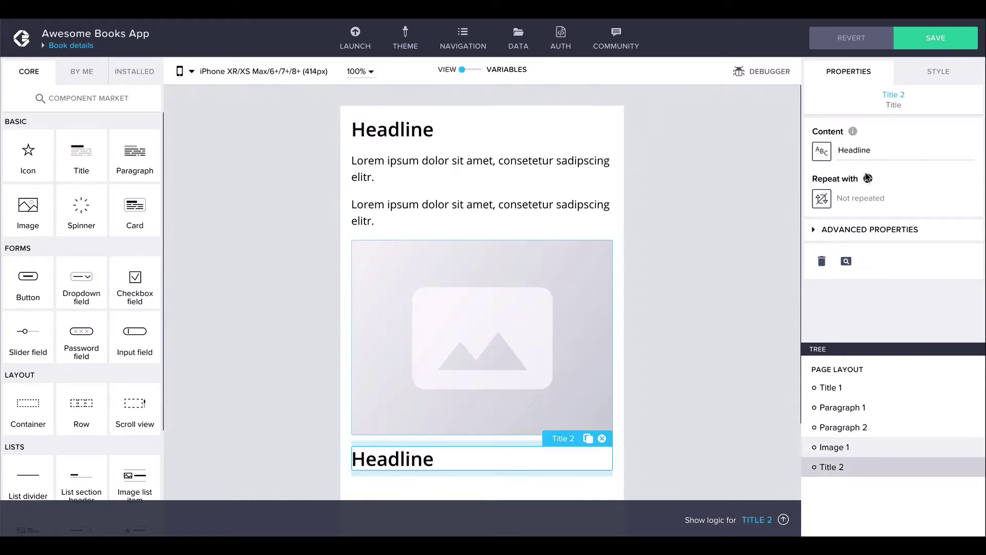
double_click(882, 153)
type("Reviews")
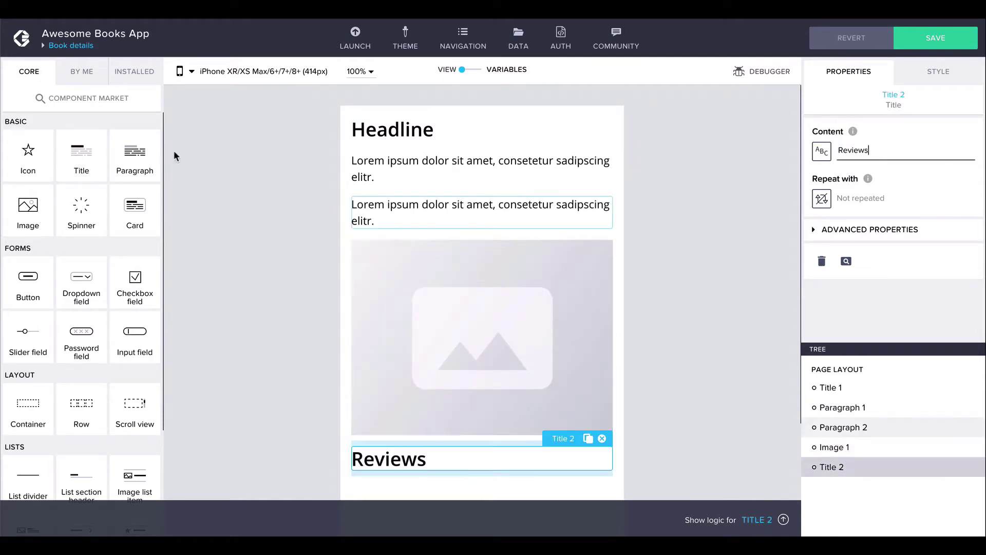
left_click_drag(151, 159, 440, 489)
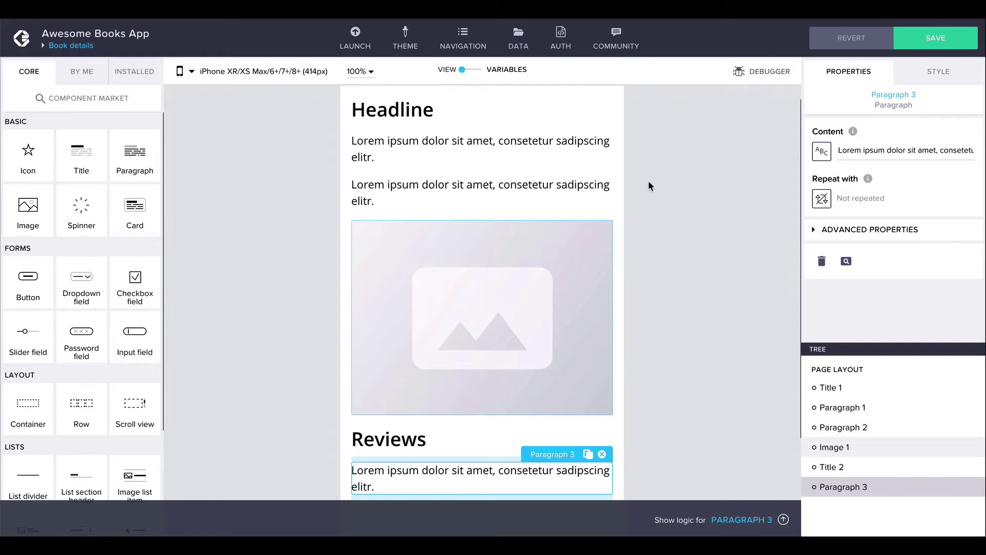
- Add a text page parameter named book_id to the Book details page and save the app
left_click(470, 72)
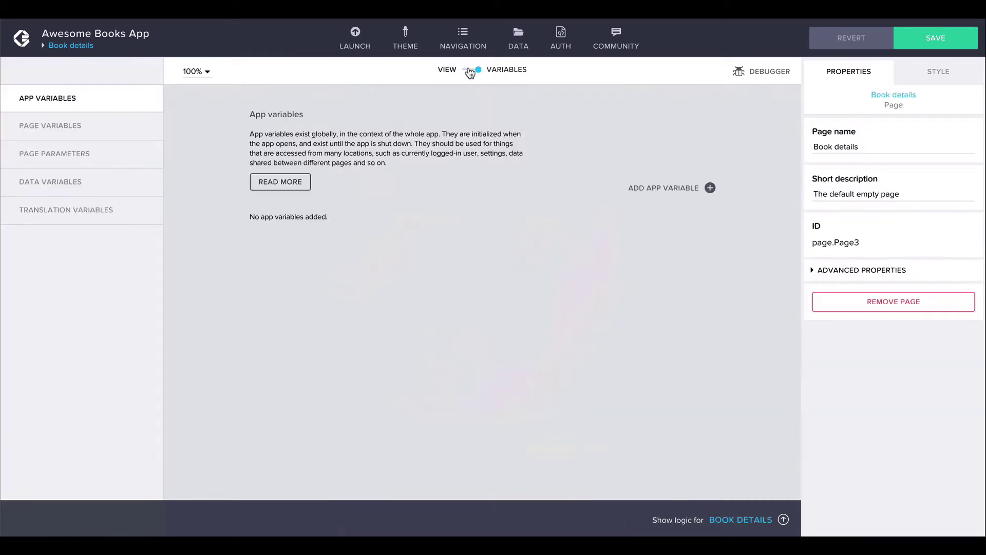
left_click(88, 158)
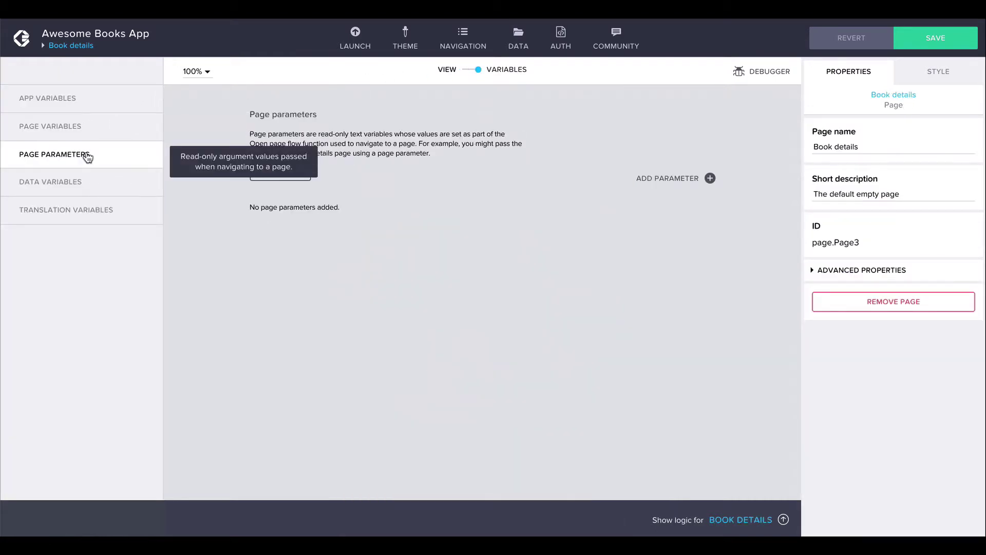
left_click(710, 179)
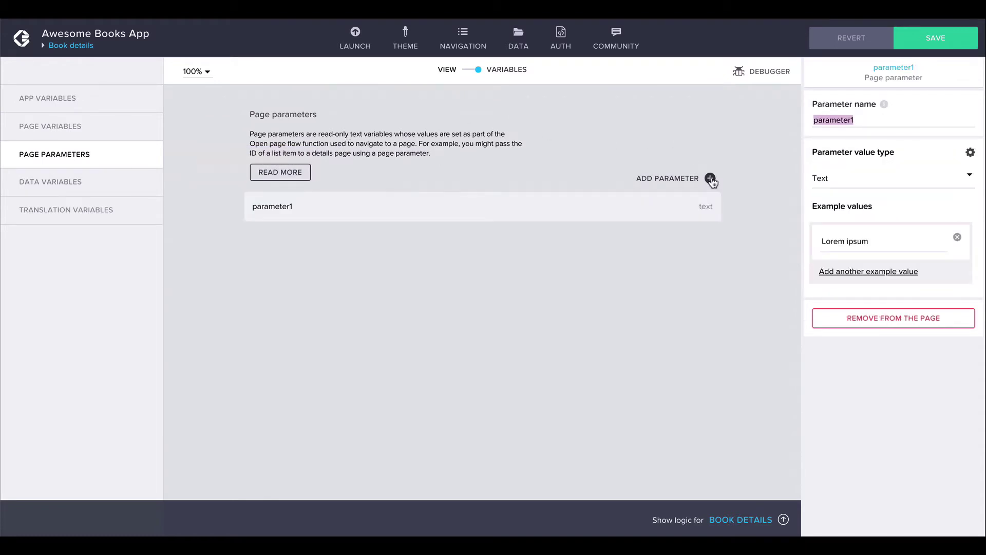
type("book_id")
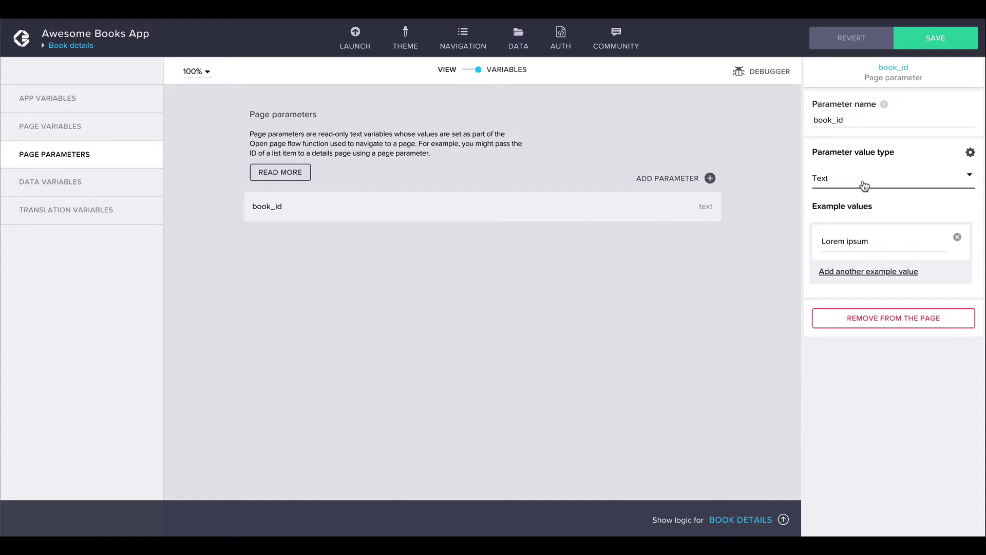
left_click(923, 39)
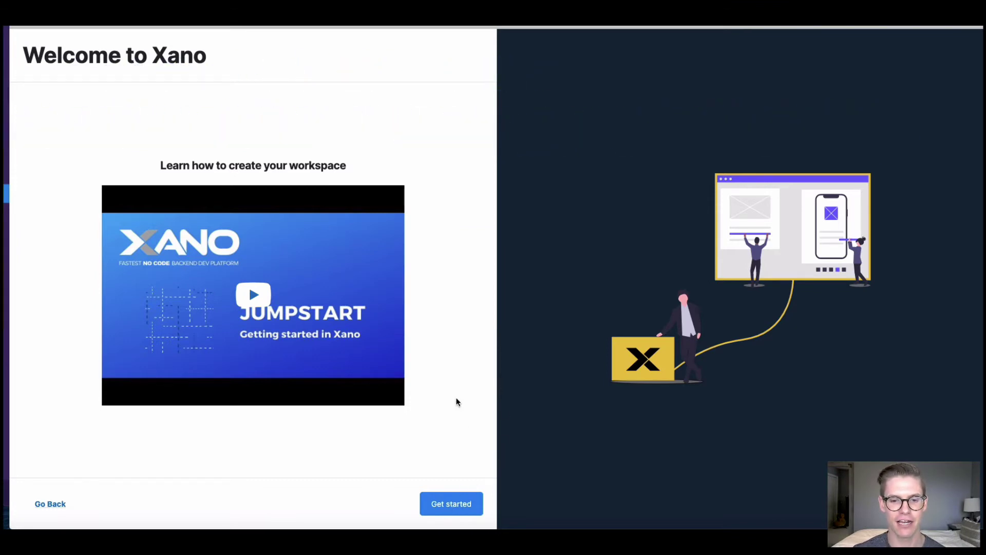
- Switch to Xano and create a workspace named "book/library app", starting from scratch
left_click(453, 503)
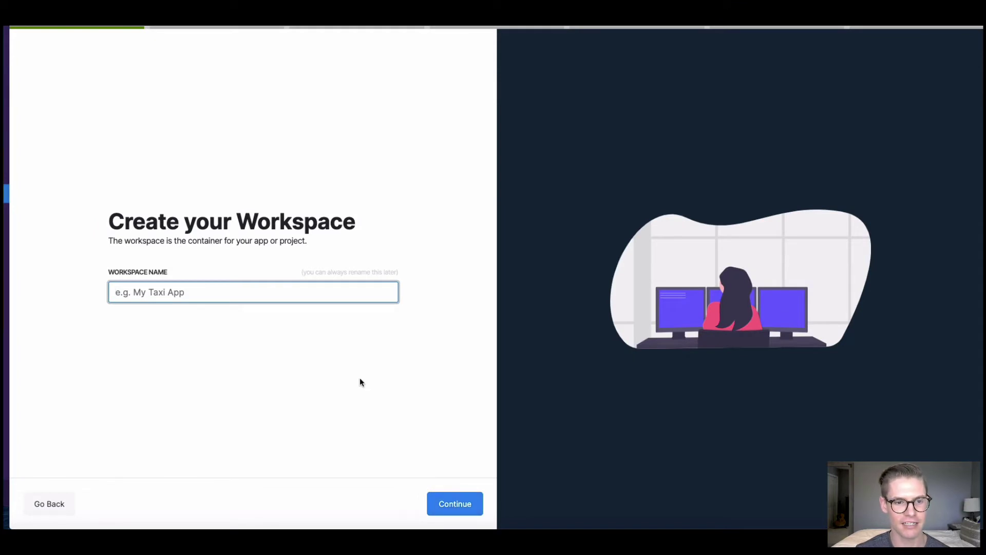
type("book")
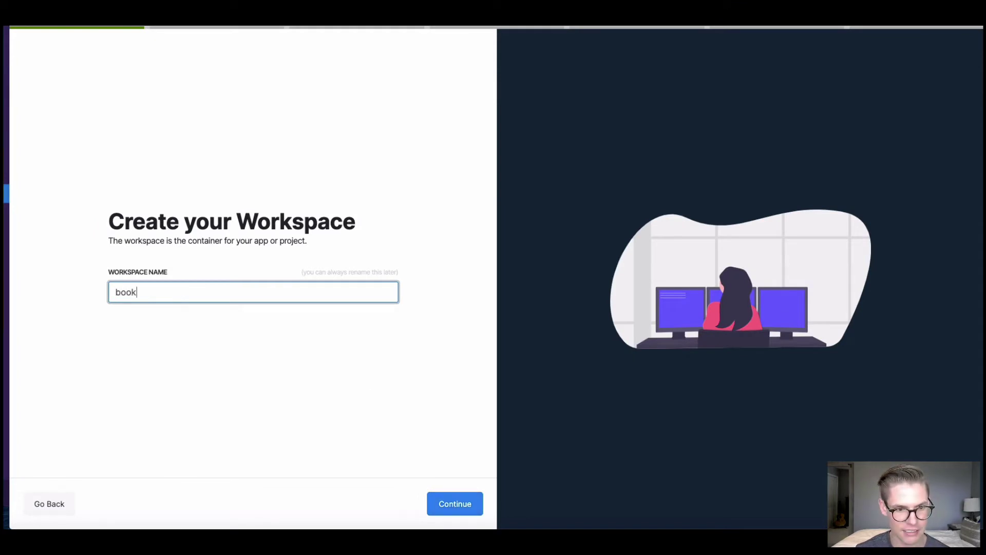
type("/library app")
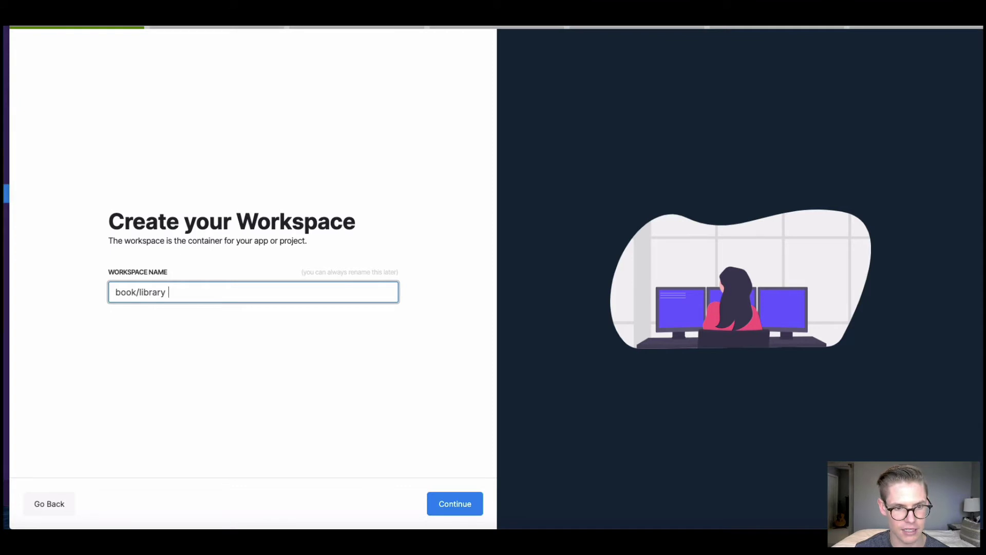
left_click(456, 506)
left_click(244, 249)
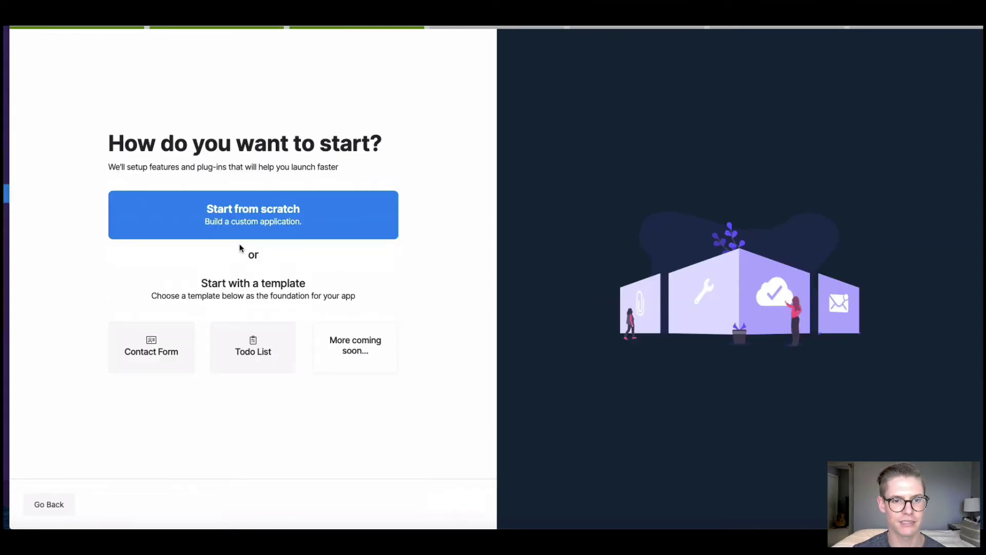
left_click(244, 212)
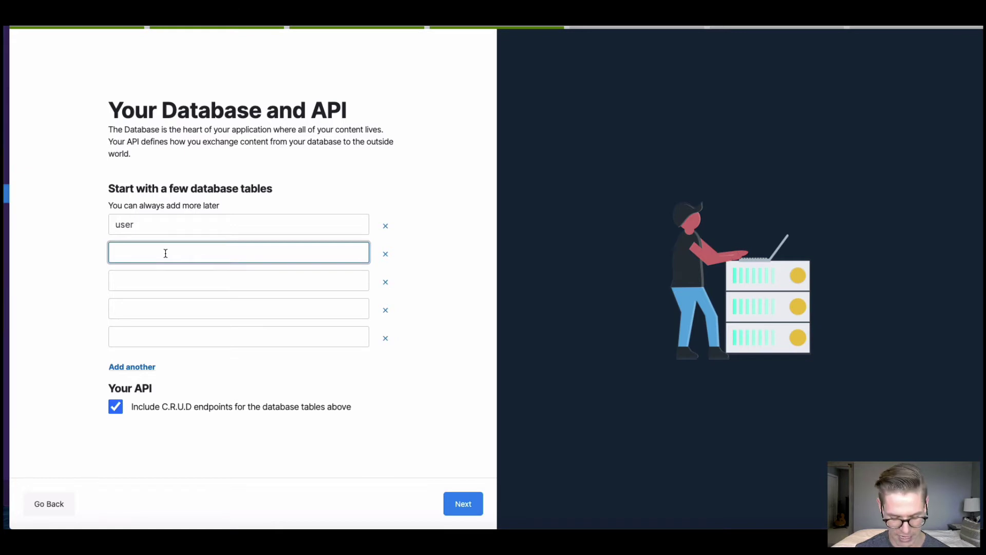
- Add books and reviews tables alongside user, include CRUD endpoints, and finish the setup with email login on the user table
type("books")
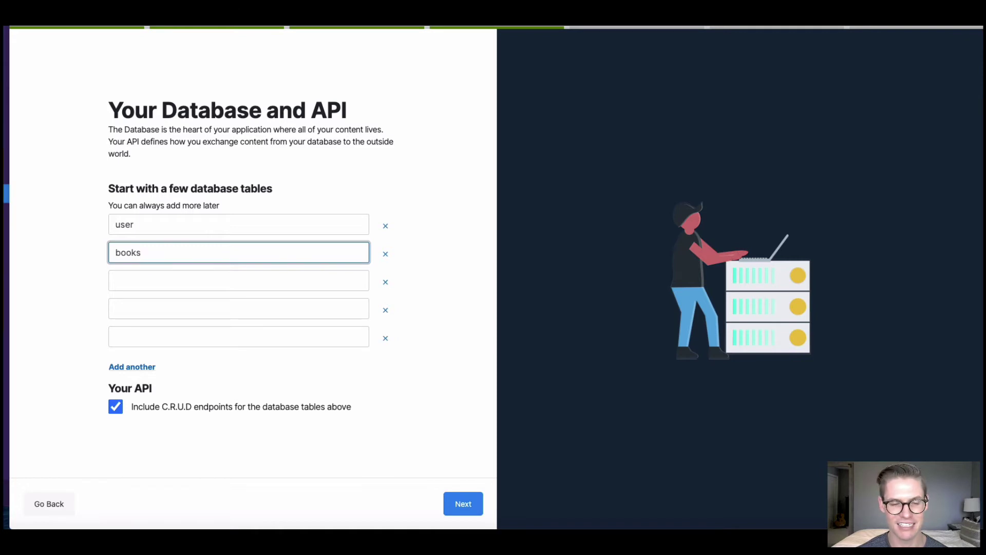
left_click(239, 280)
type("reviews")
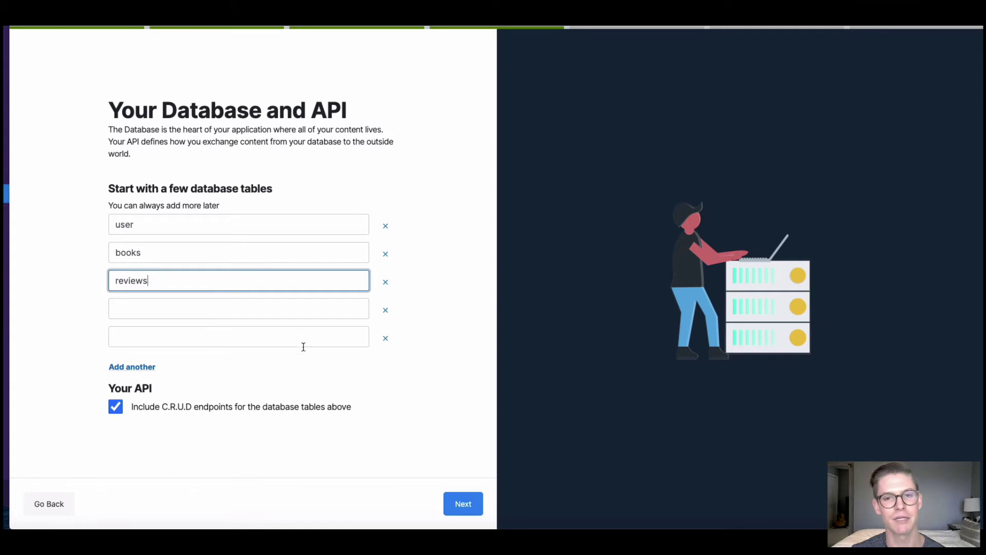
left_click(463, 505)
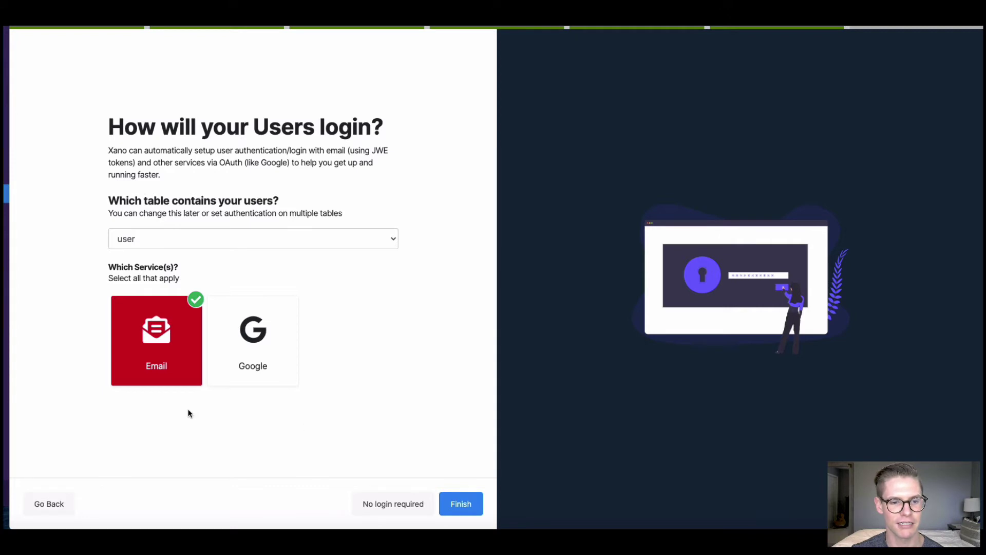
left_click(461, 505)
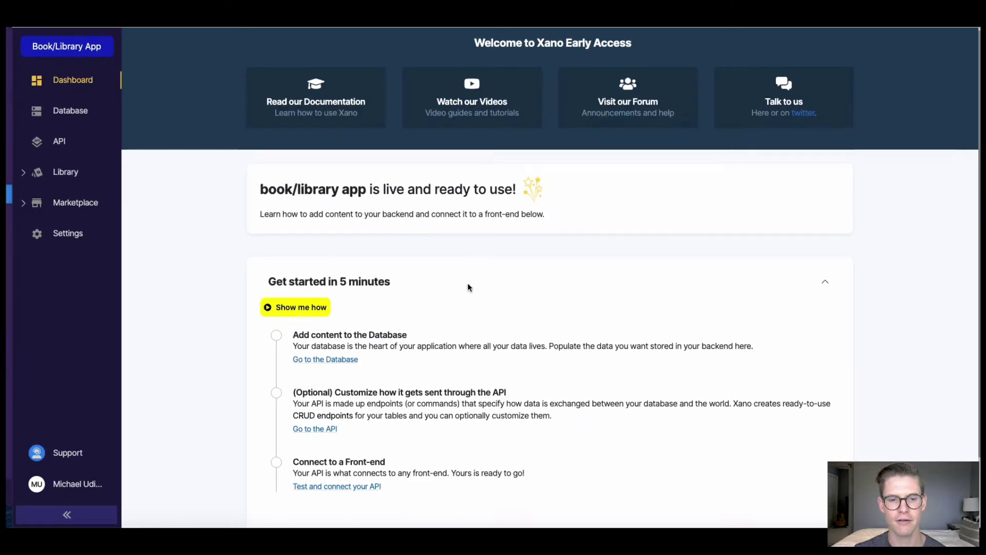
- Look over the getting-started steps on the dashboard and open the books table in the database
scroll(467, 287, "down", 2)
scroll(441, 277, "up", 1)
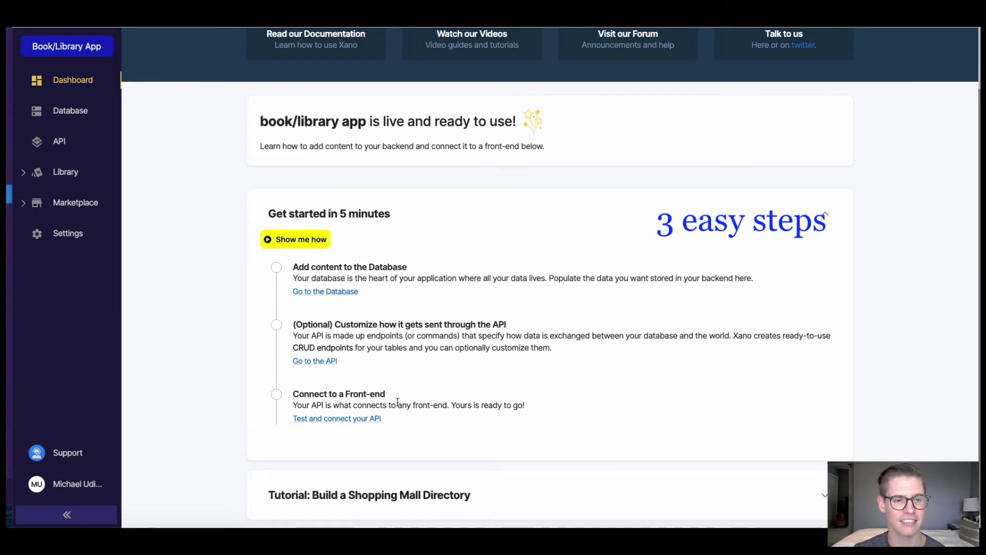
left_click(63, 114)
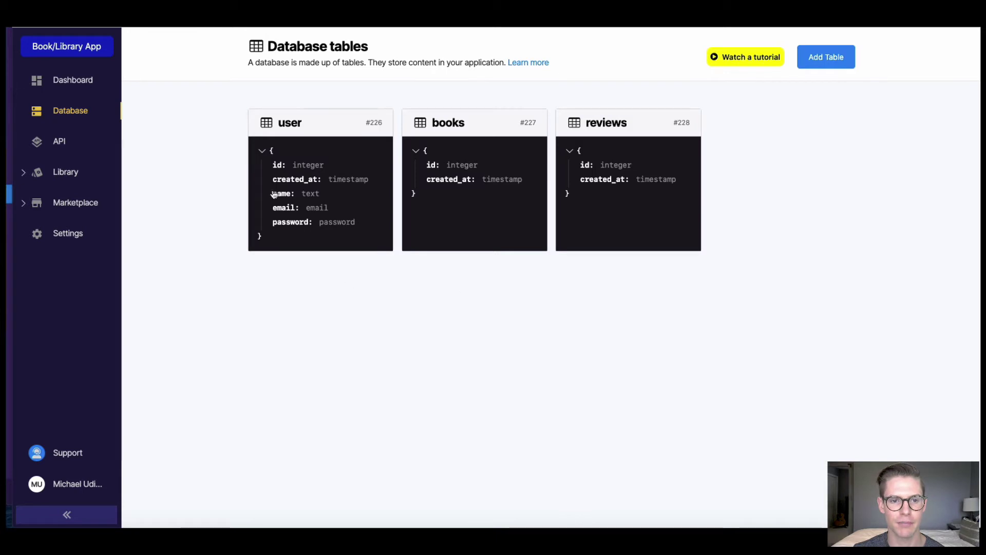
left_click(464, 196)
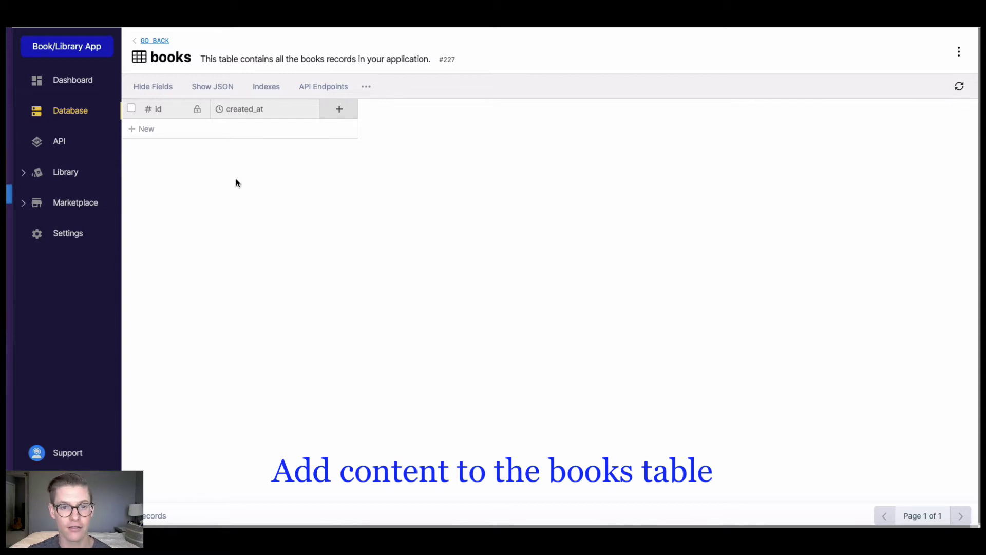
- Add a text field named title to the books table
left_click(339, 110)
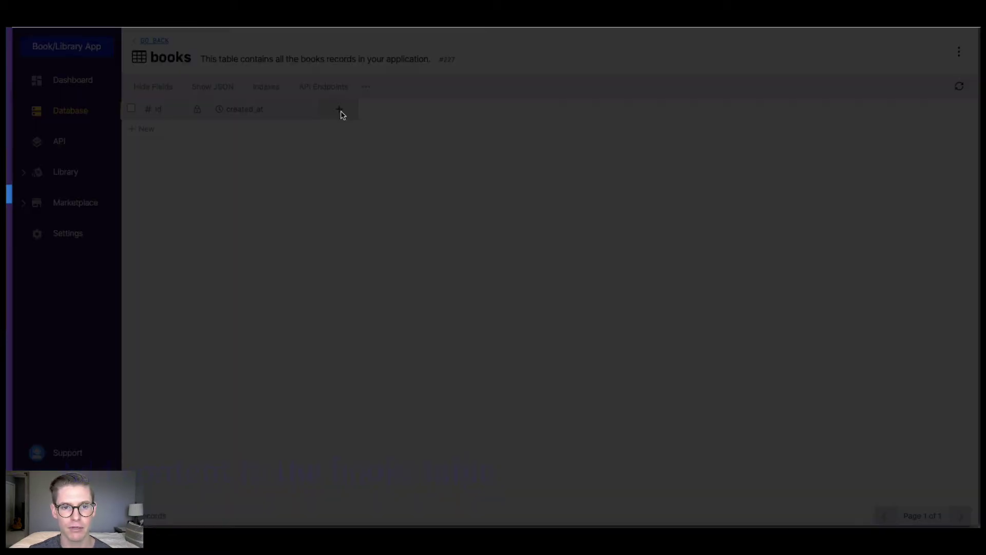
scroll(837, 220, "down", 2)
scroll(822, 195, "up", 2)
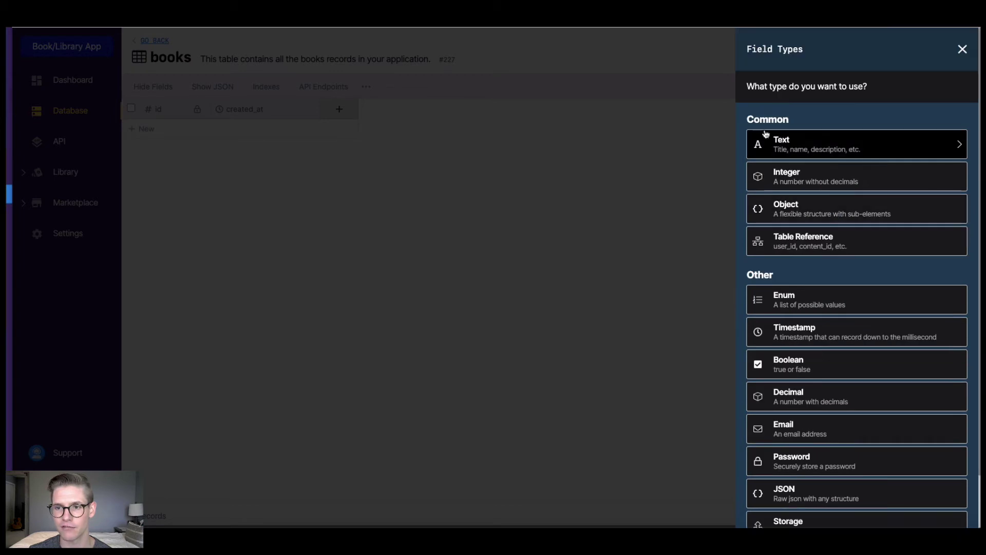
left_click(799, 150)
type("title")
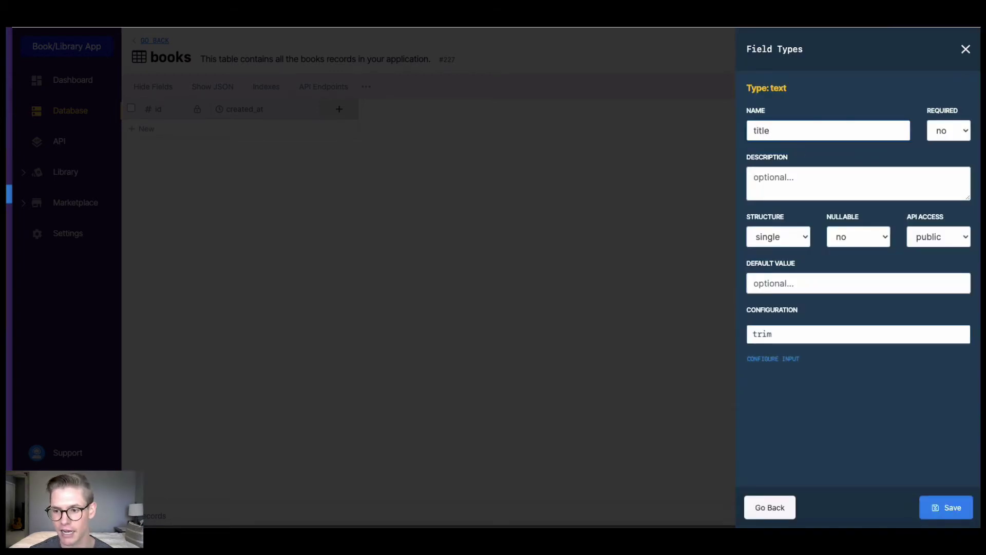
left_click(946, 507)
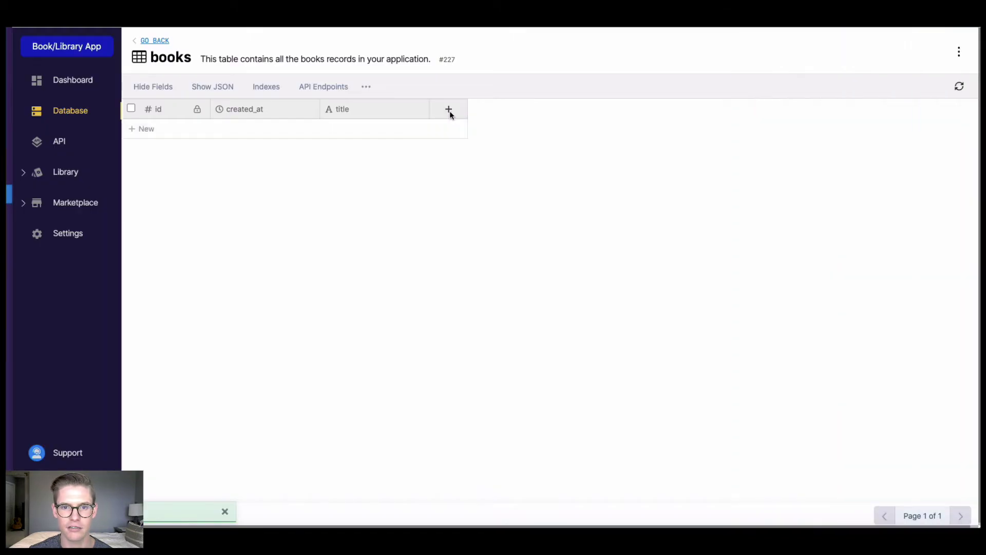
- Add a text field named author to the books table
left_click(449, 110)
left_click(799, 144)
type("autho")
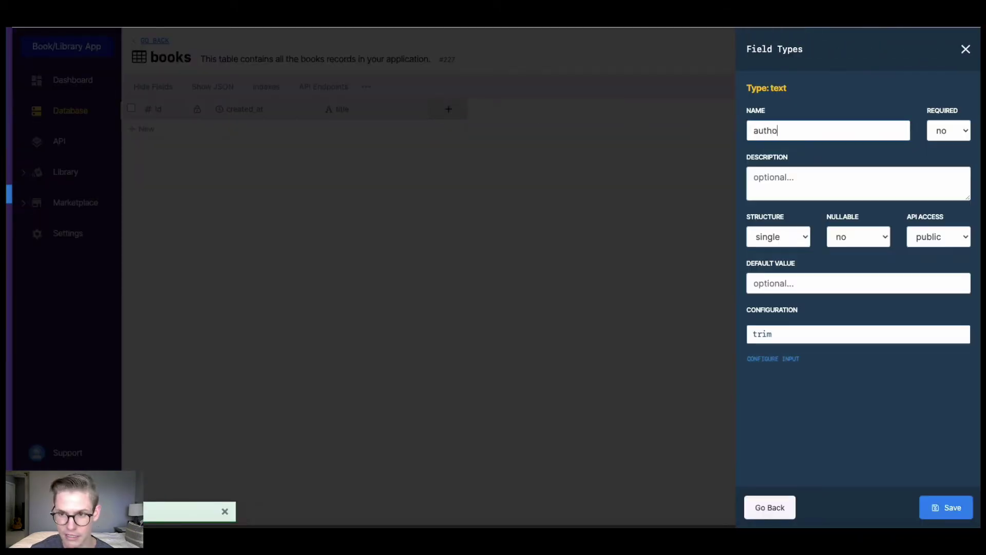
type("r")
left_click(942, 507)
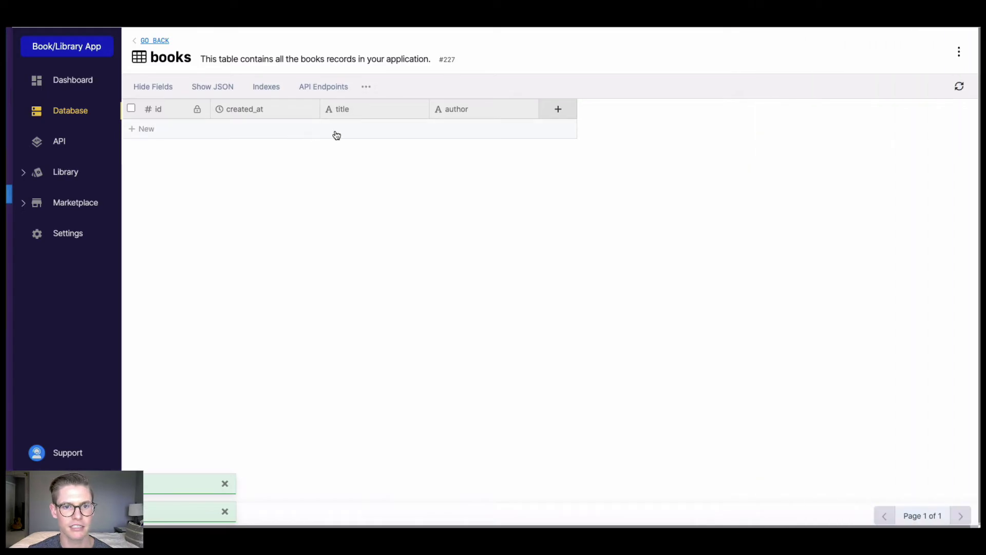
- Create a trial record titled "Book 1" with an author's first name in the books table, and delete it
left_click(336, 133)
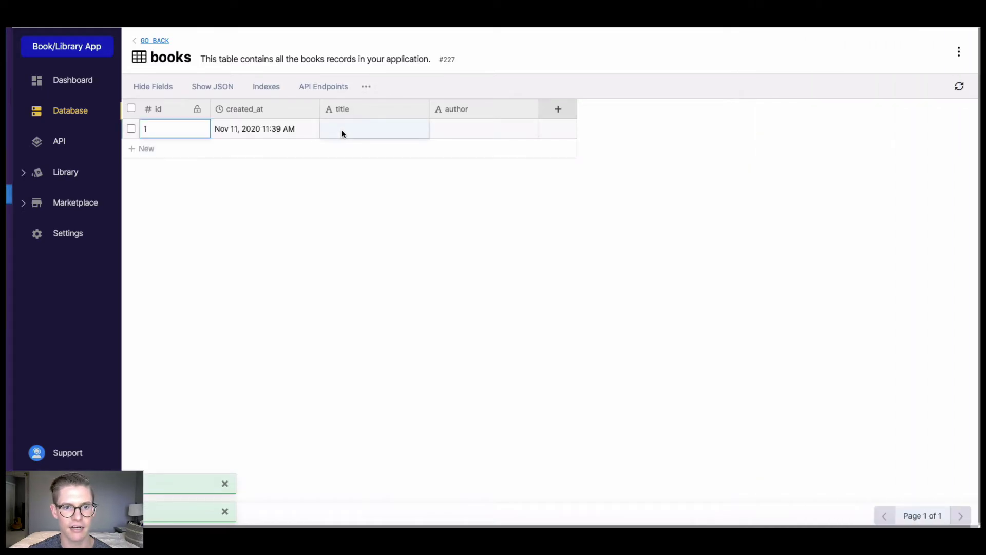
left_click(341, 133)
type("Book 1")
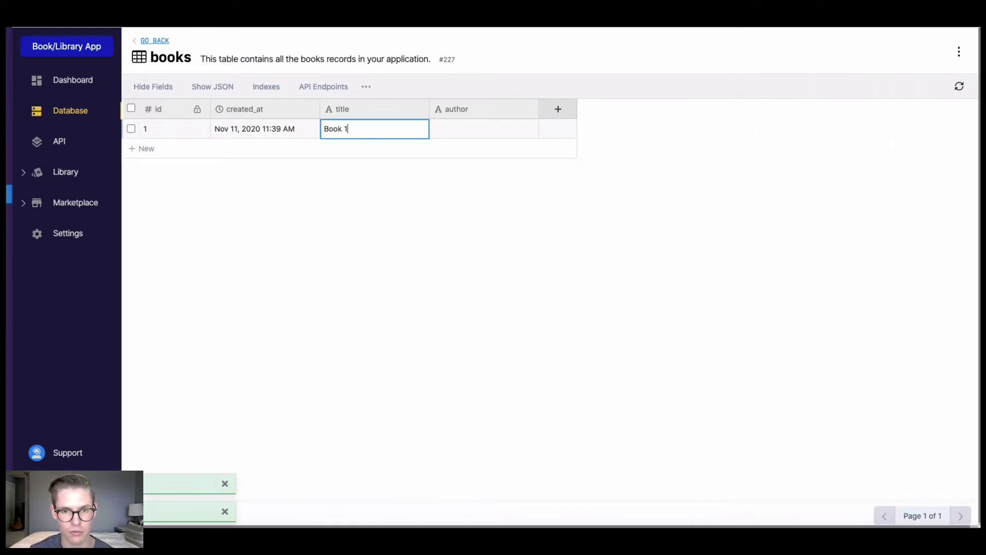
key("Tab")
type("MICHAEL")
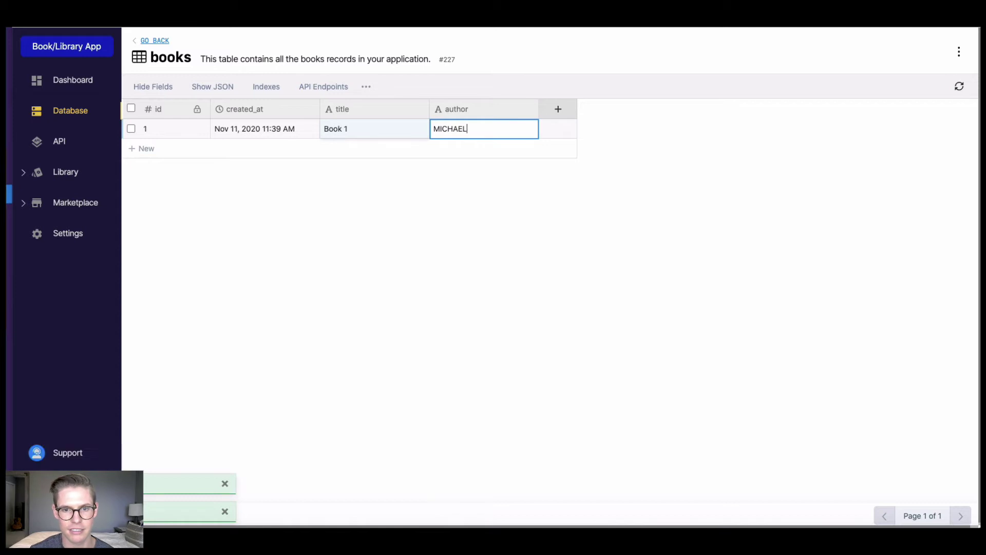
left_click(131, 130)
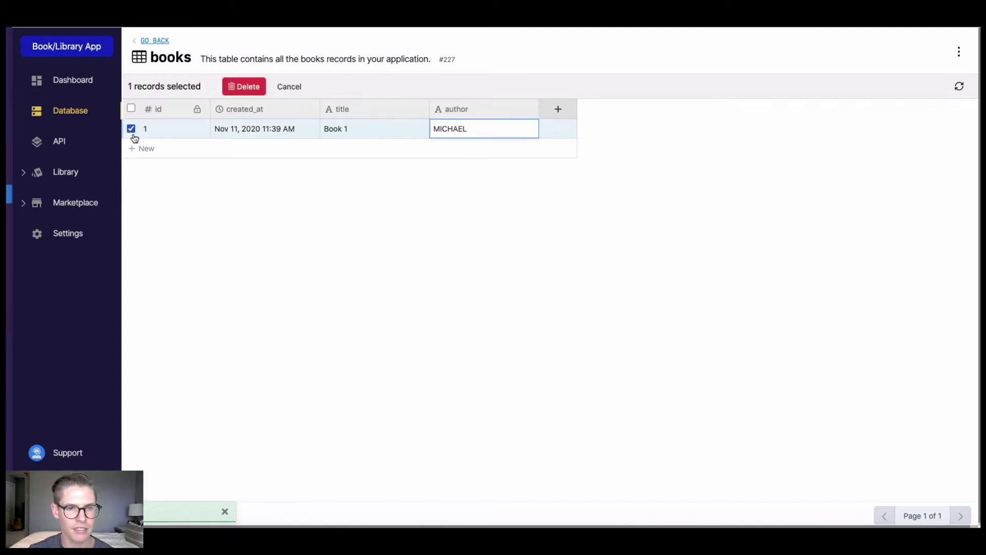
left_click(242, 87)
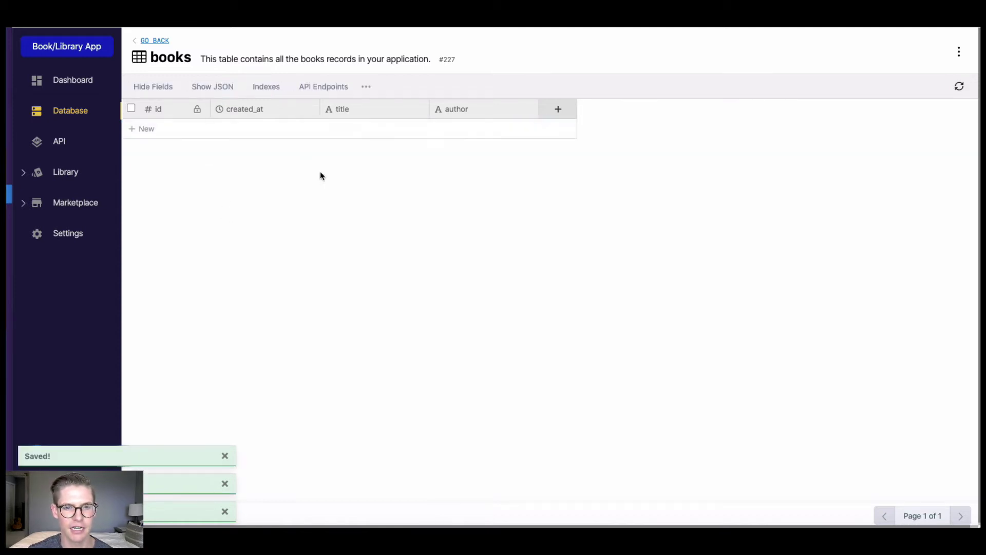
- Add a record to the books table with the title "Educated" and the author Tara Westover
left_click(355, 133)
left_click(355, 132)
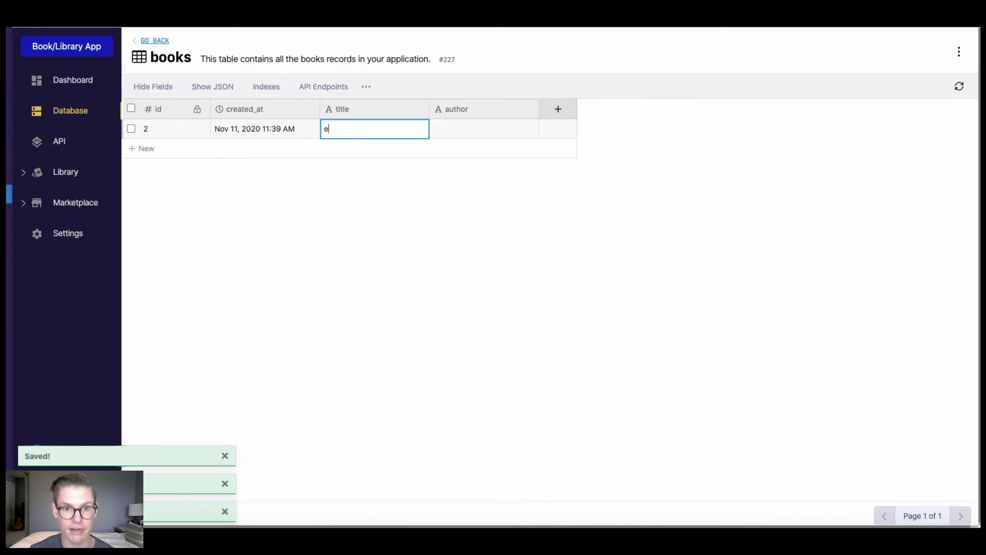
type("Educated")
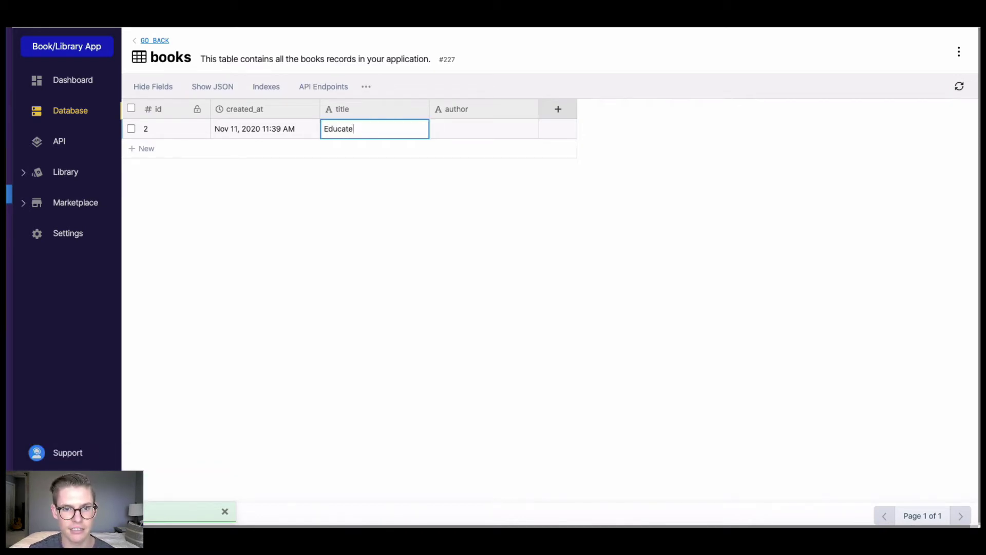
key("Tab")
type("Tara ")
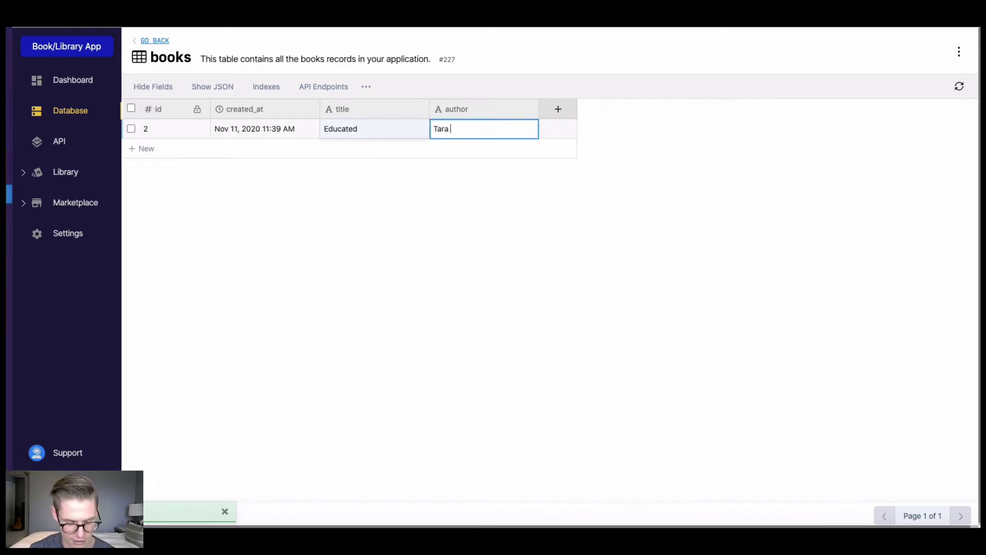
type("Westover")
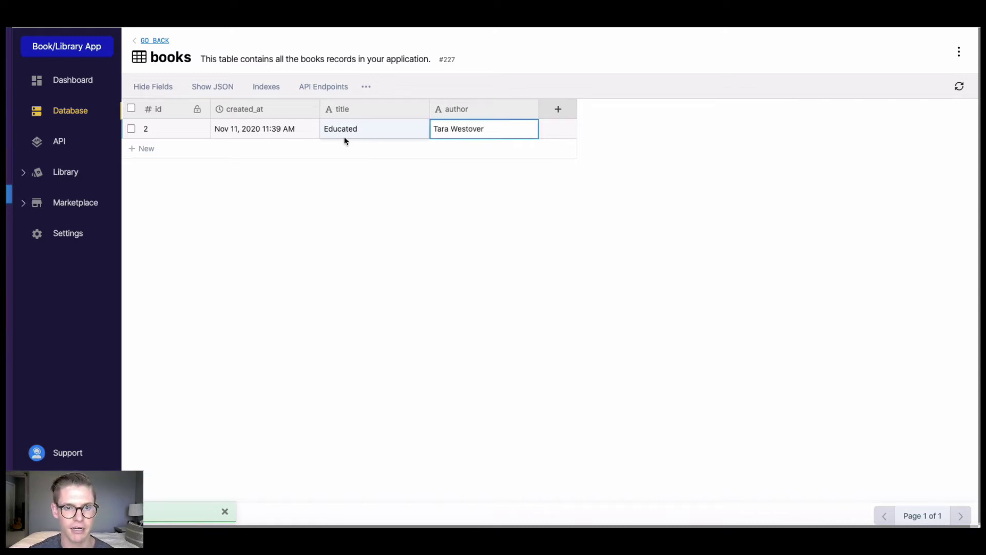
- Add a second record to the books table with the title "Born a Crime" and the author Trevor Noah
left_click(359, 157)
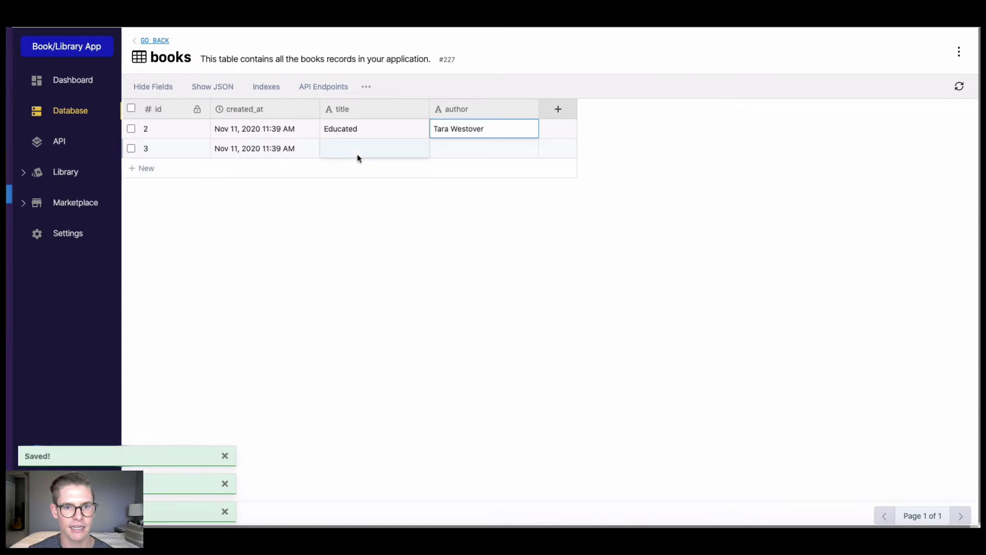
left_click(353, 152)
type("B")
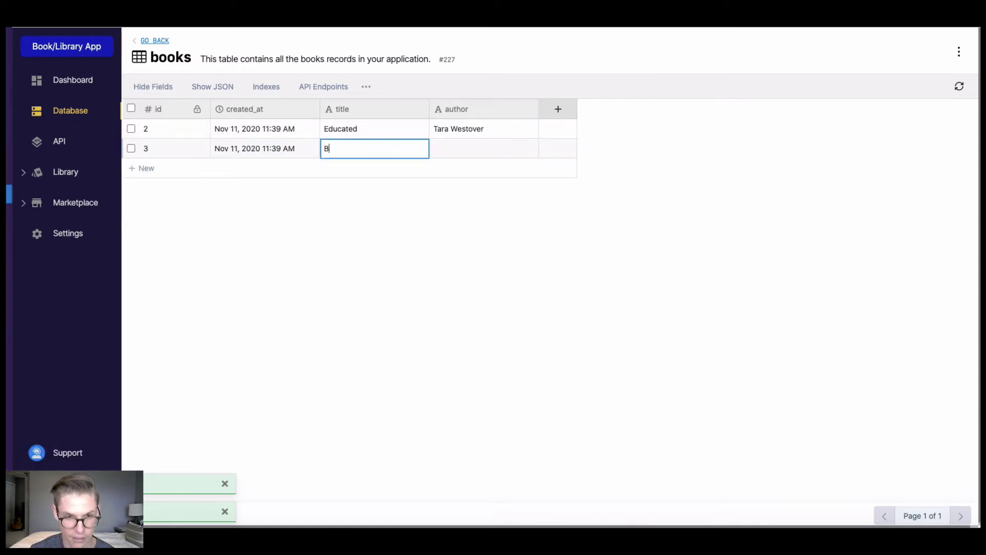
type("orn a Crime")
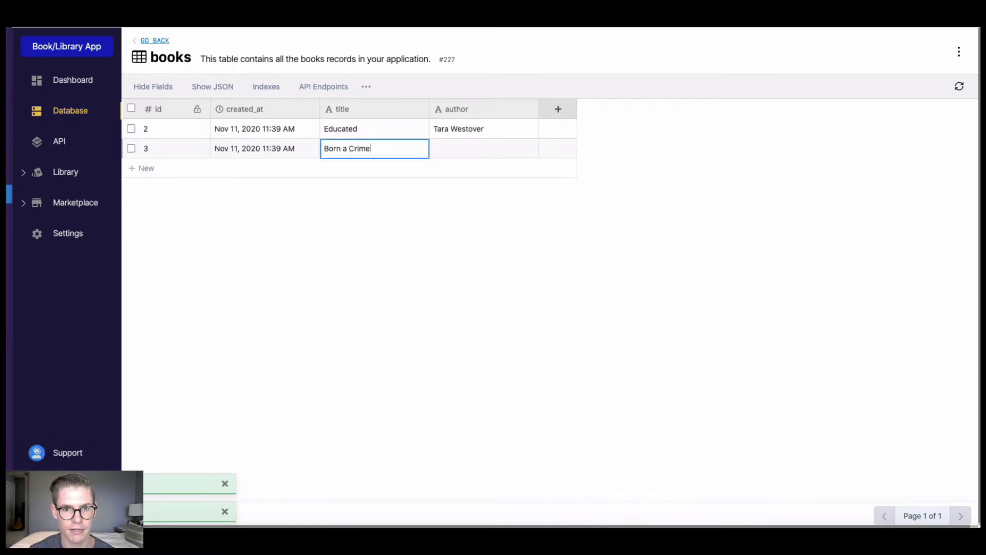
key("Tab")
type("Trevor Noah")
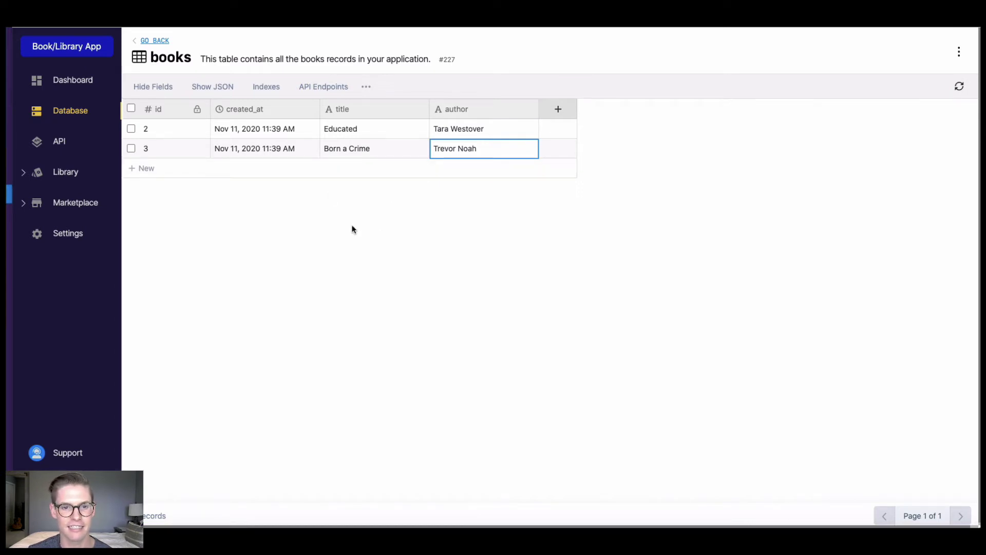
- Add an enum field named genre to the books table with the values Biography, Non-fiction and Fiction
left_click(558, 109)
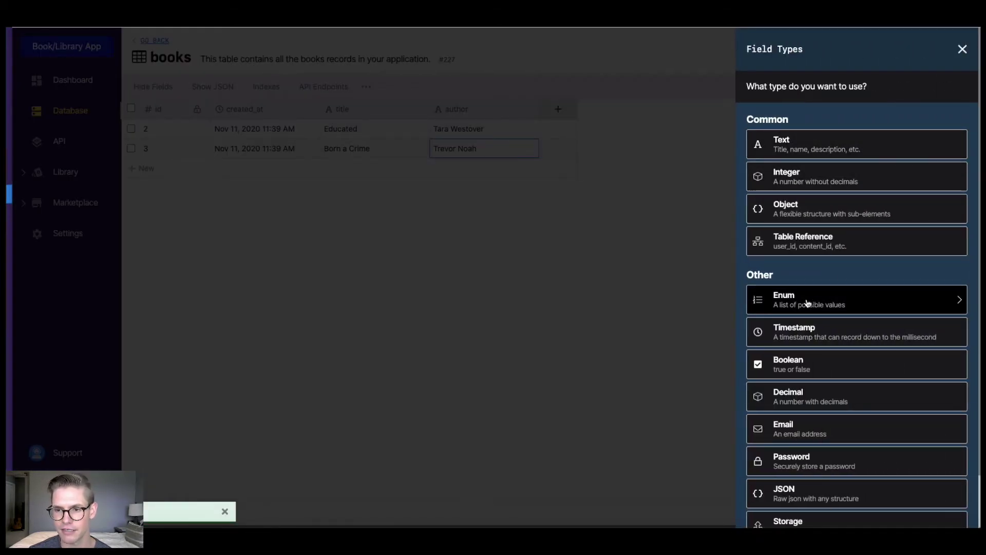
left_click(805, 305)
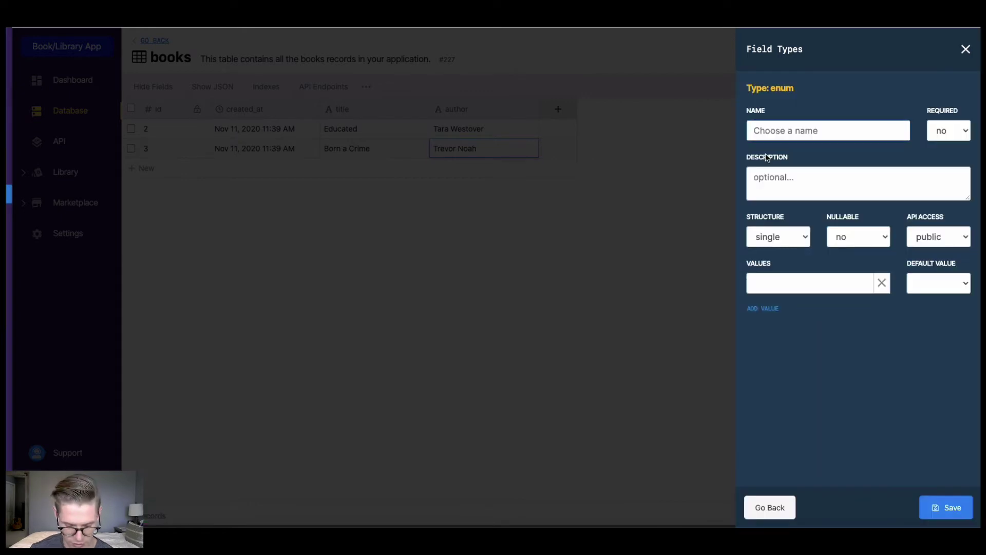
type("genre")
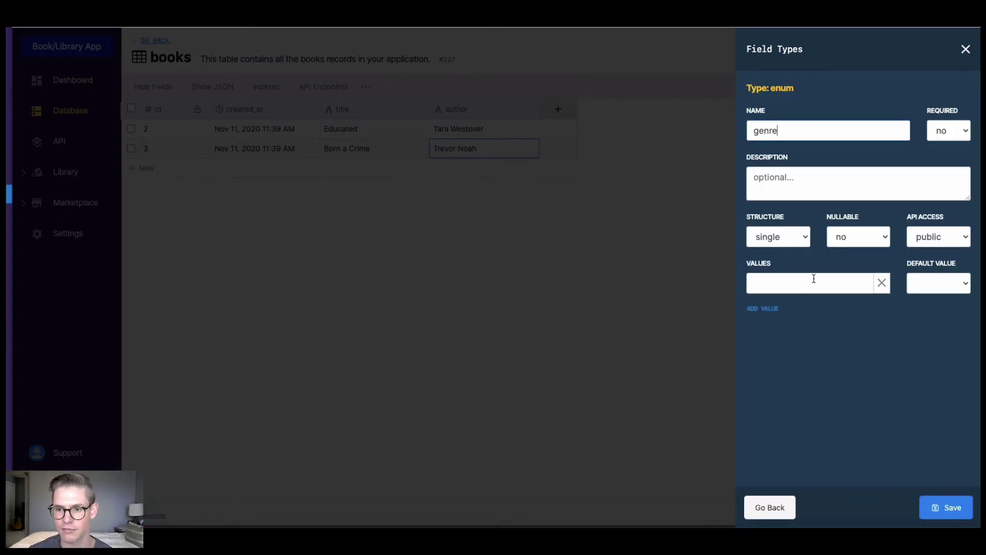
left_click(791, 282)
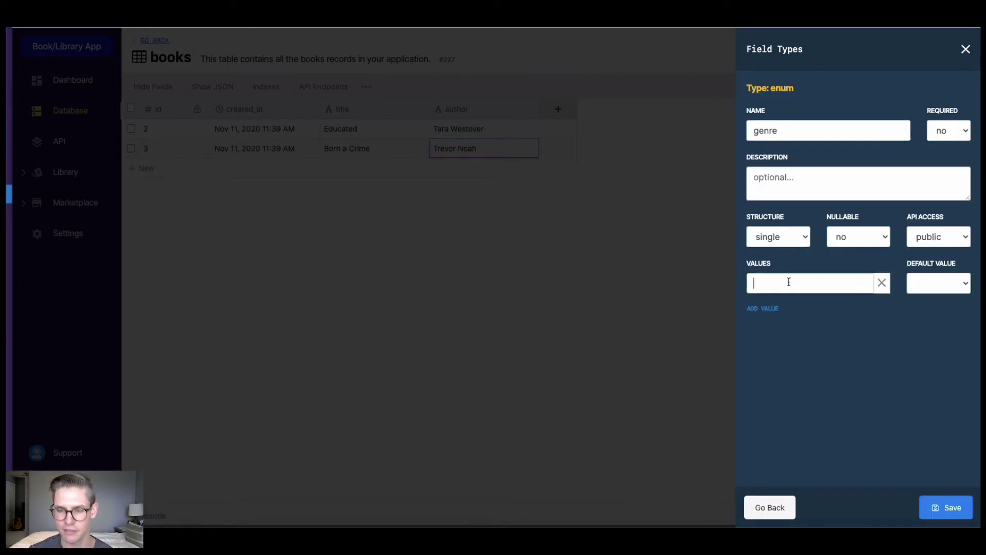
type("Biography")
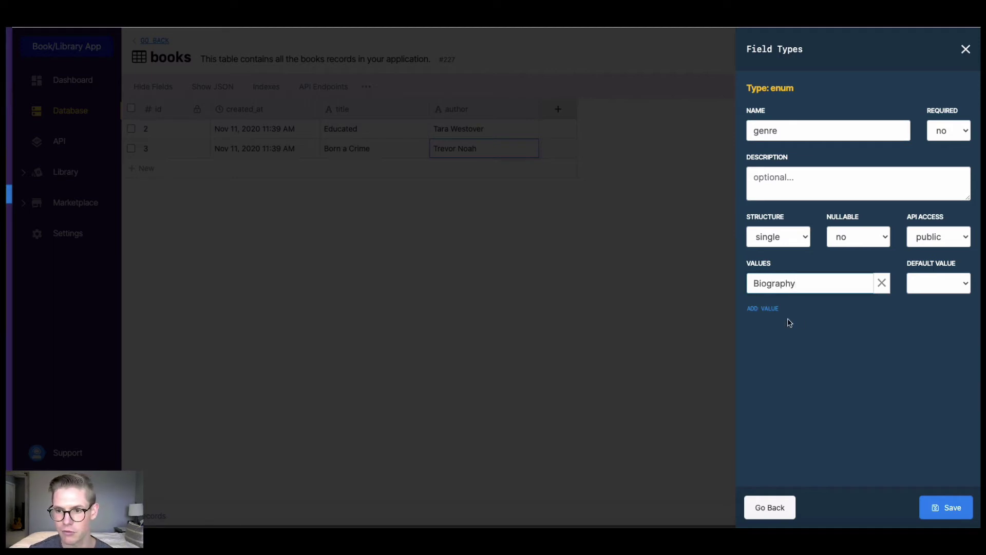
left_click(775, 308)
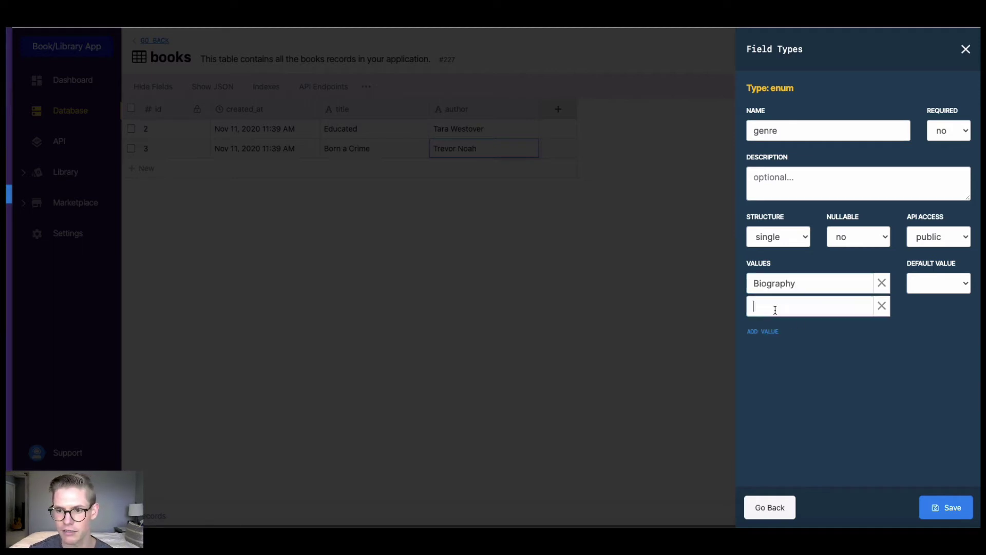
type("Non-")
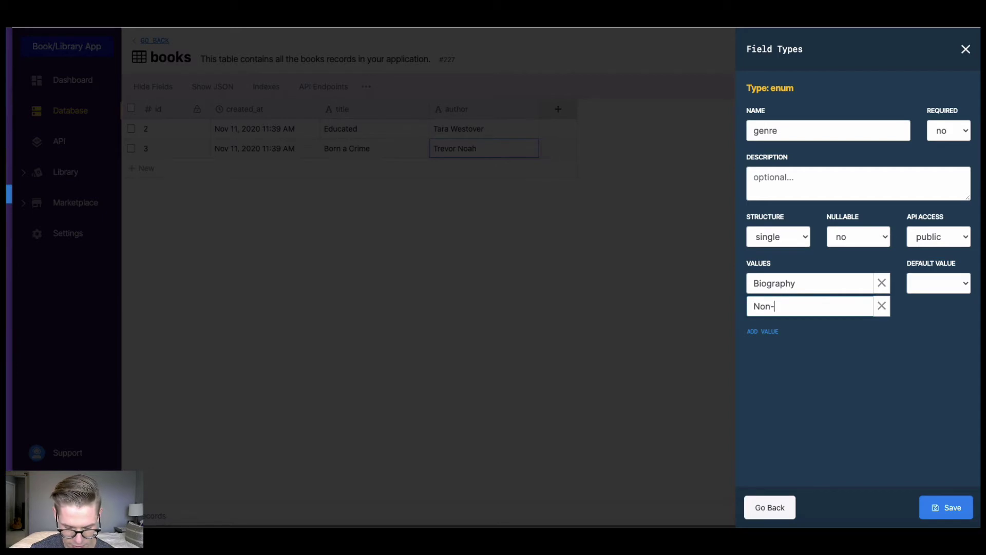
type("fiction")
left_click(770, 332)
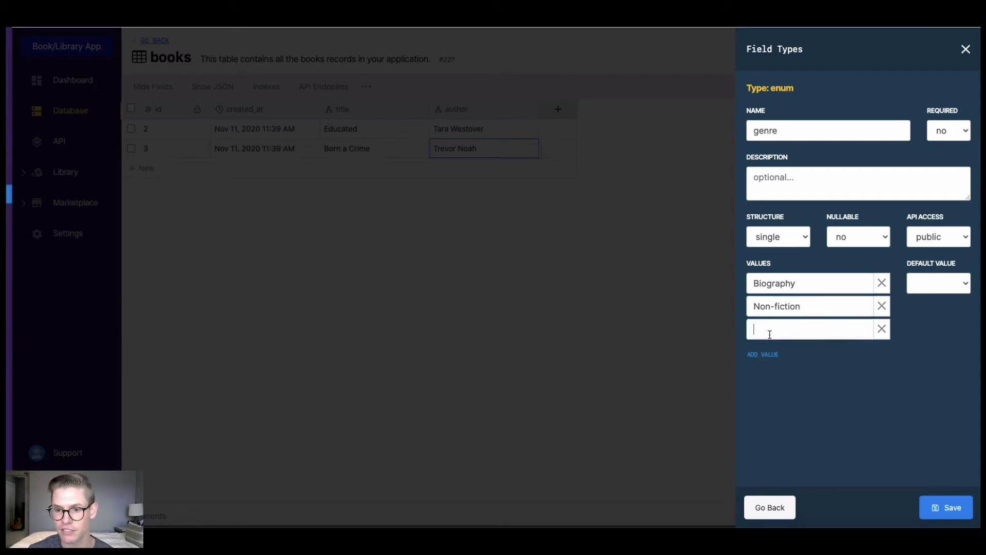
type("Fiction")
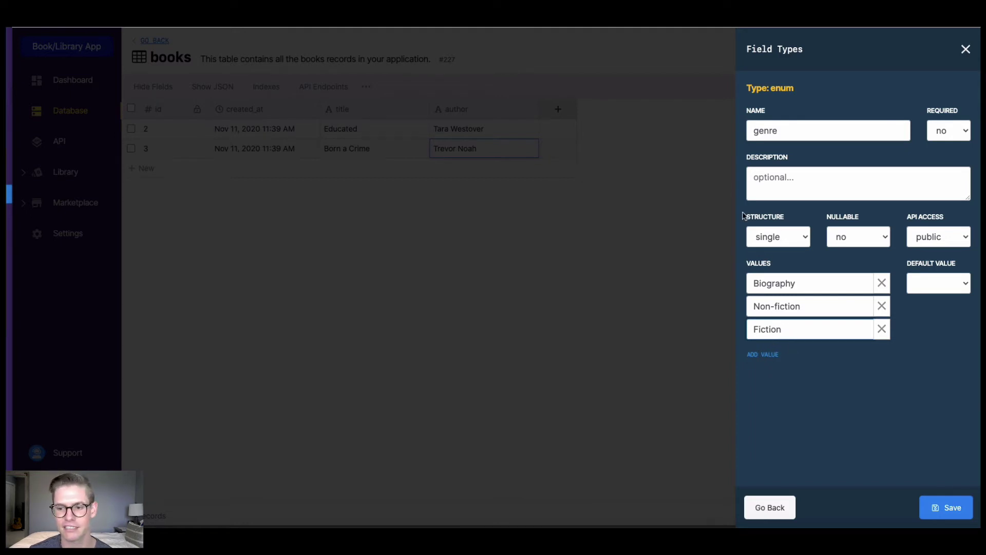
left_click(950, 508)
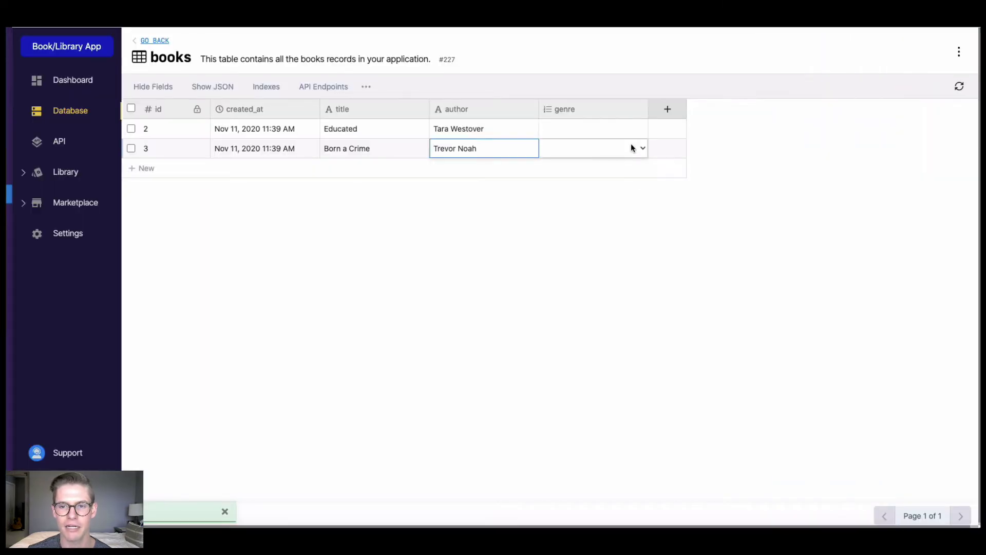
- Set the genre of both the Educated and Born a Crime records to Biography
left_click(636, 130)
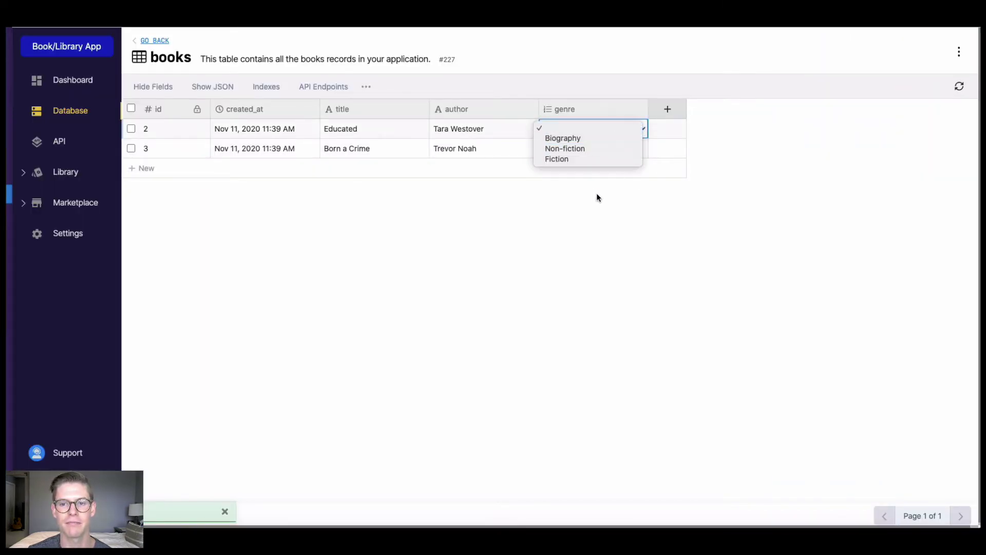
left_click(576, 142)
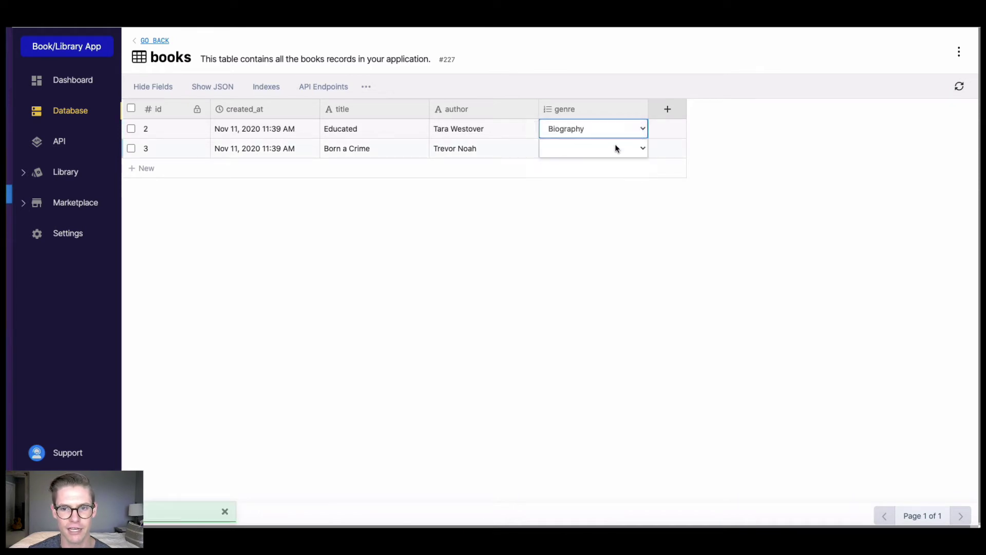
left_click(629, 149)
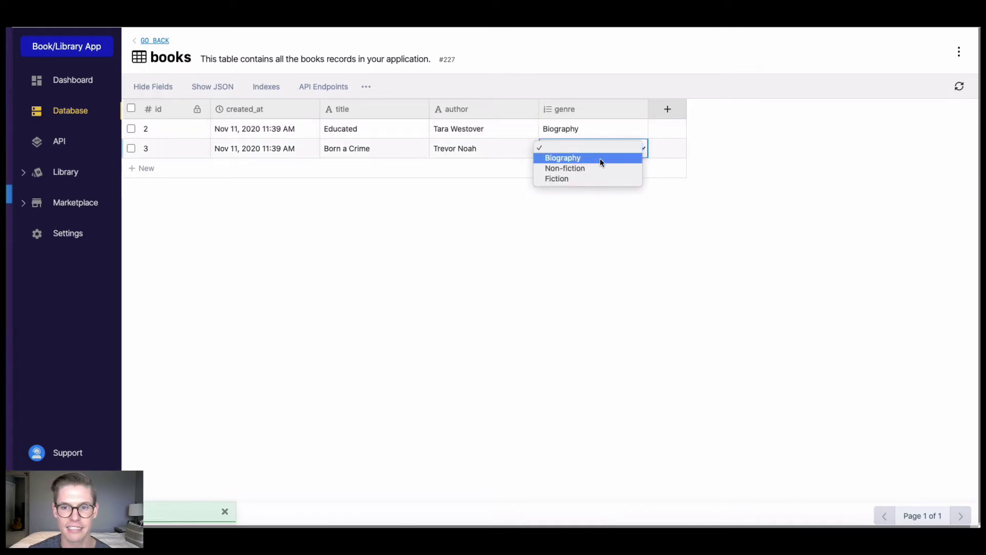
left_click(599, 159)
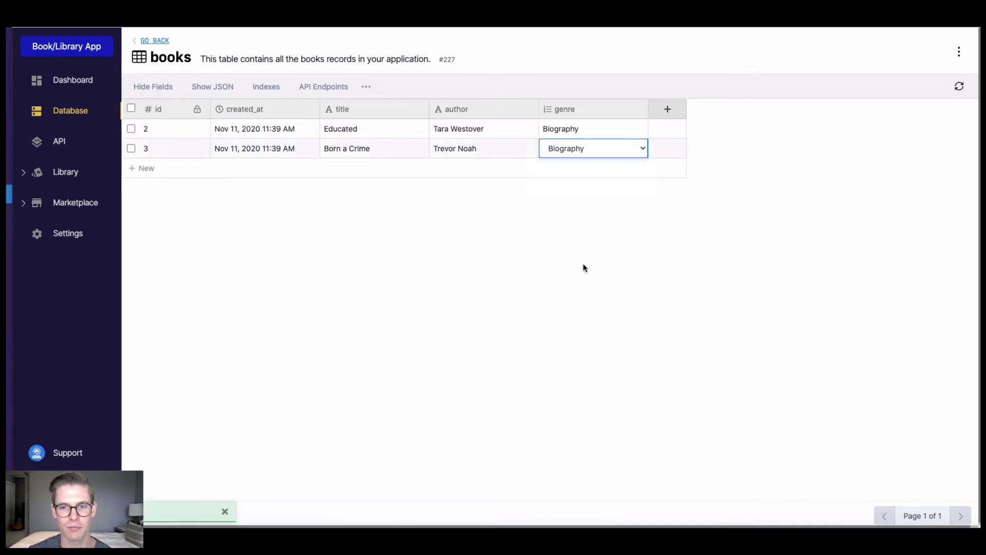
- Add an image metadata storage field named book_image to the books table
left_click(665, 111)
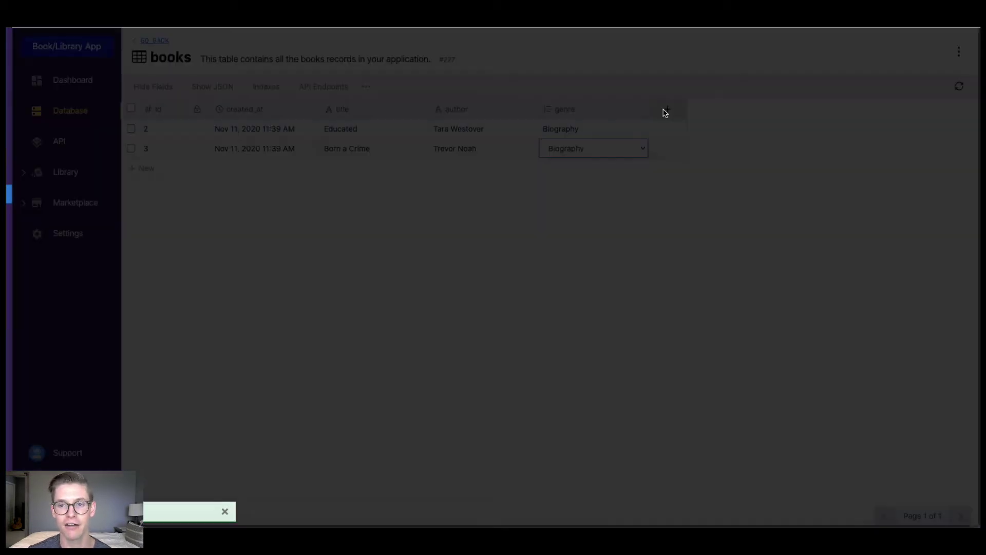
scroll(843, 235, "down", 1)
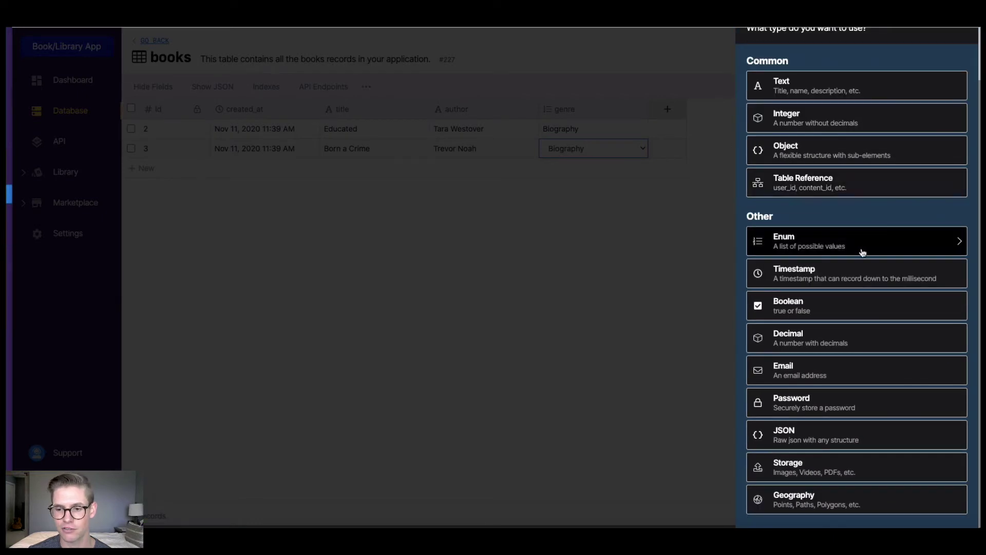
left_click(821, 474)
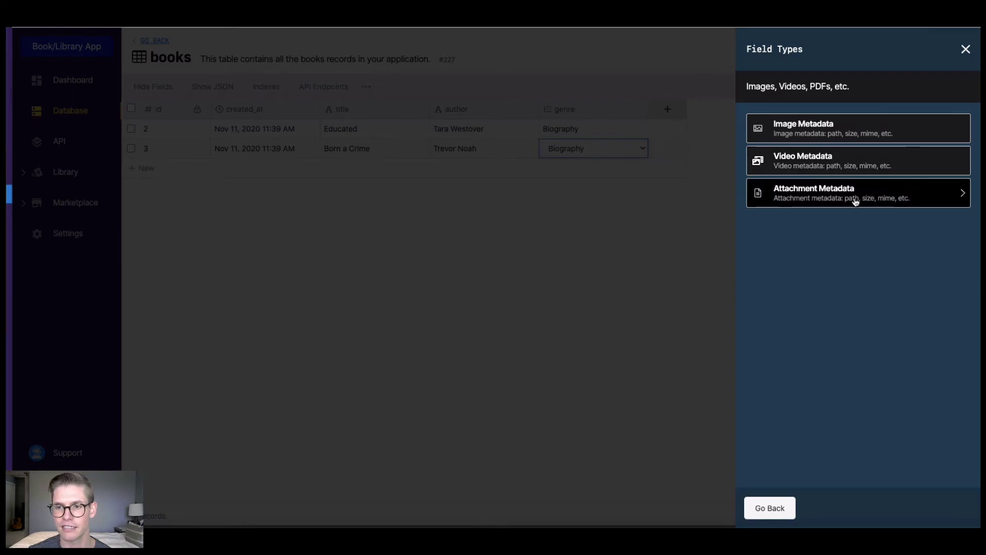
left_click(800, 133)
type("bo")
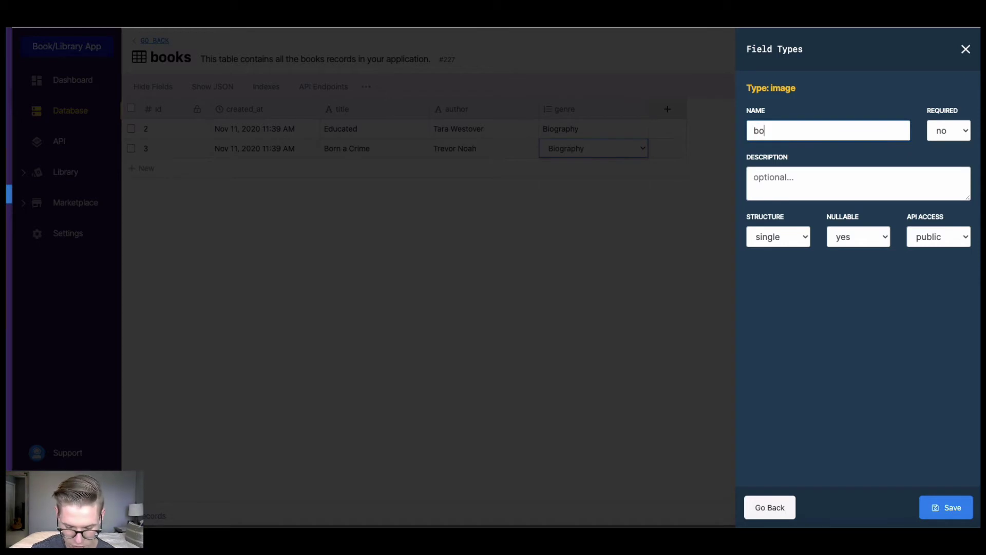
type("ok_iag")
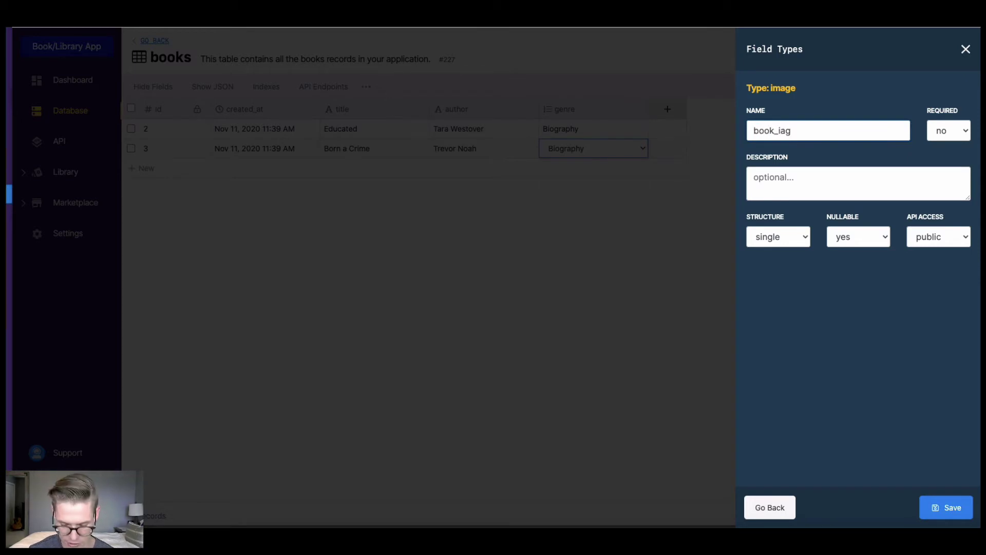
key("BackSpace")
key("BackSpace")
type("mage")
left_click(947, 514)
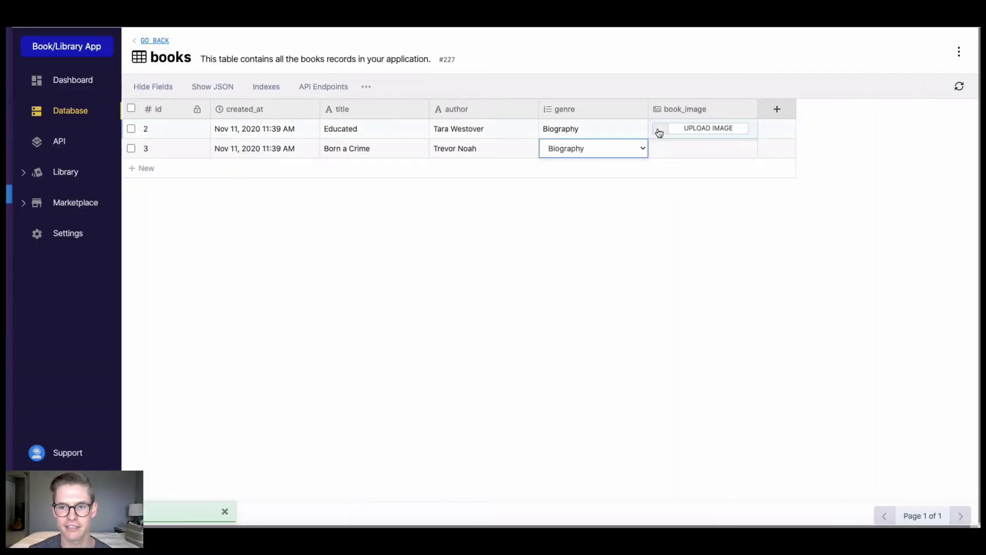
- Upload educated.jpeg as the book image of the Educated record and preview the cover at full size
left_click(666, 132)
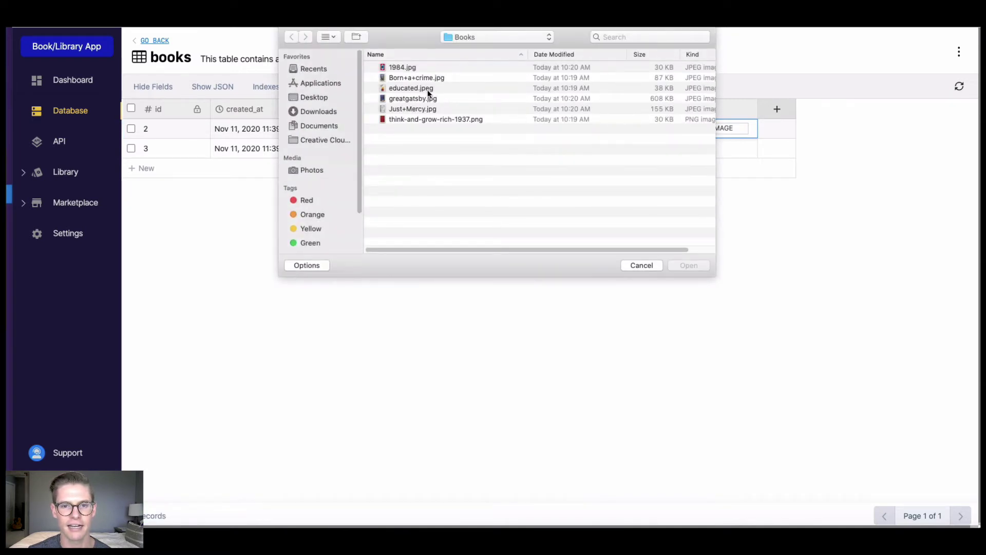
double_click(416, 92)
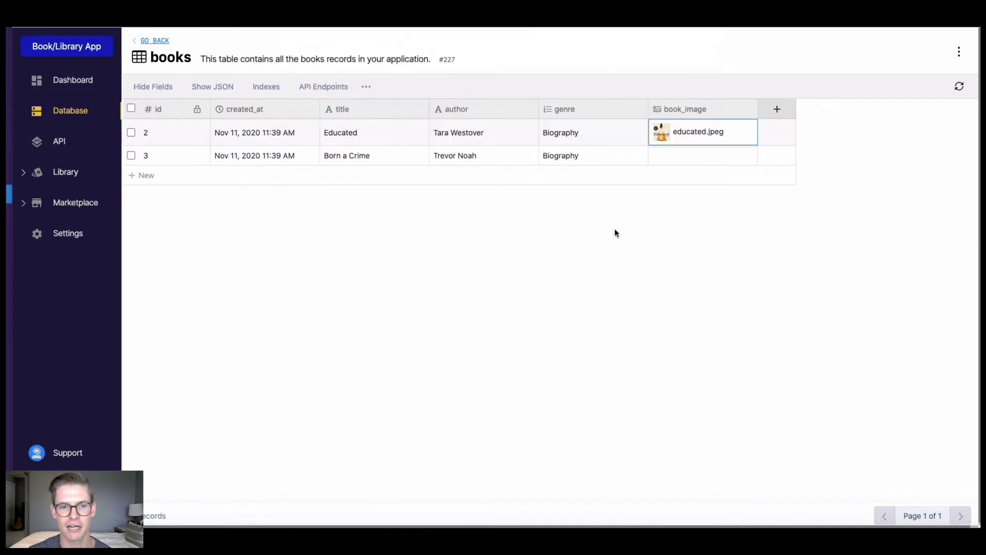
left_click(661, 134)
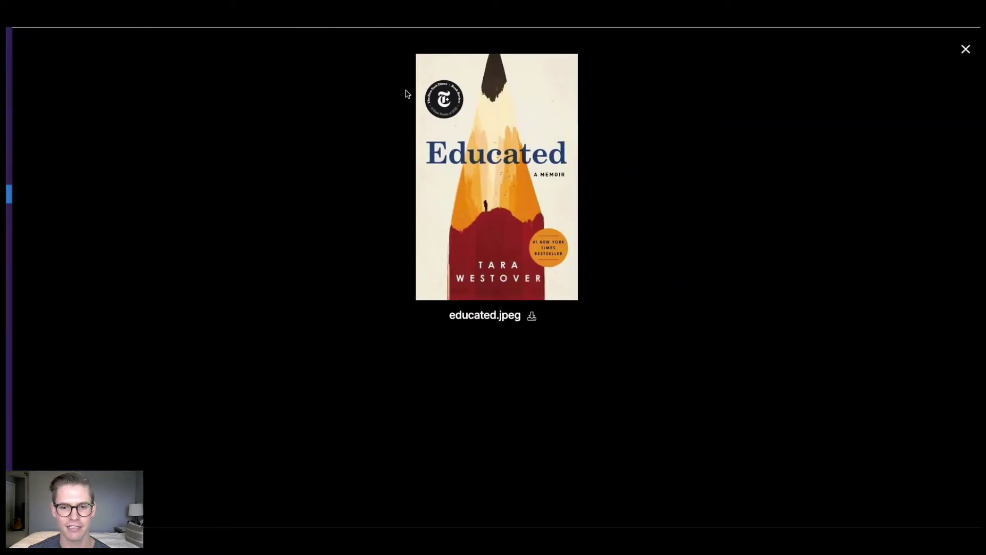
left_click(965, 50)
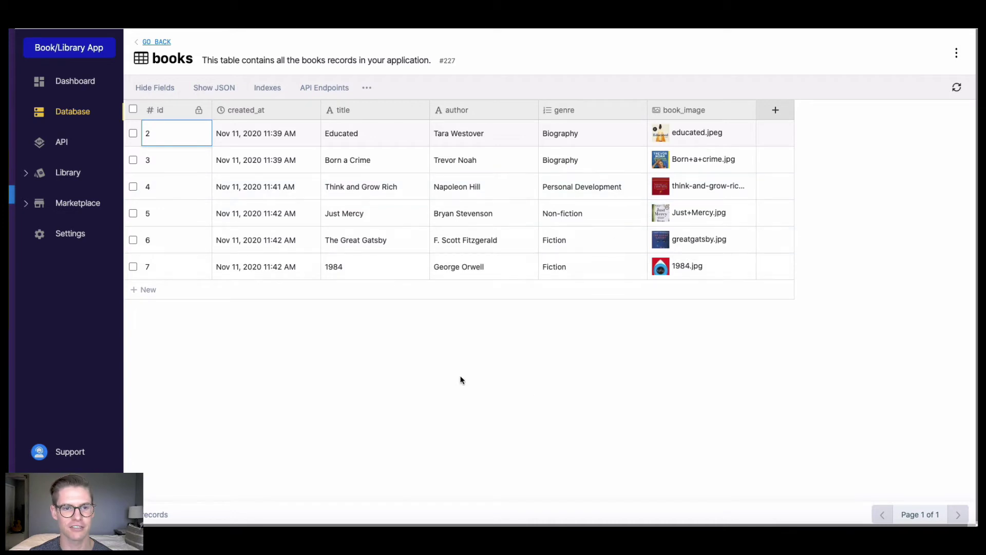
- Open the reviews table and add a table reference field that links each review to the books table
left_click(156, 42)
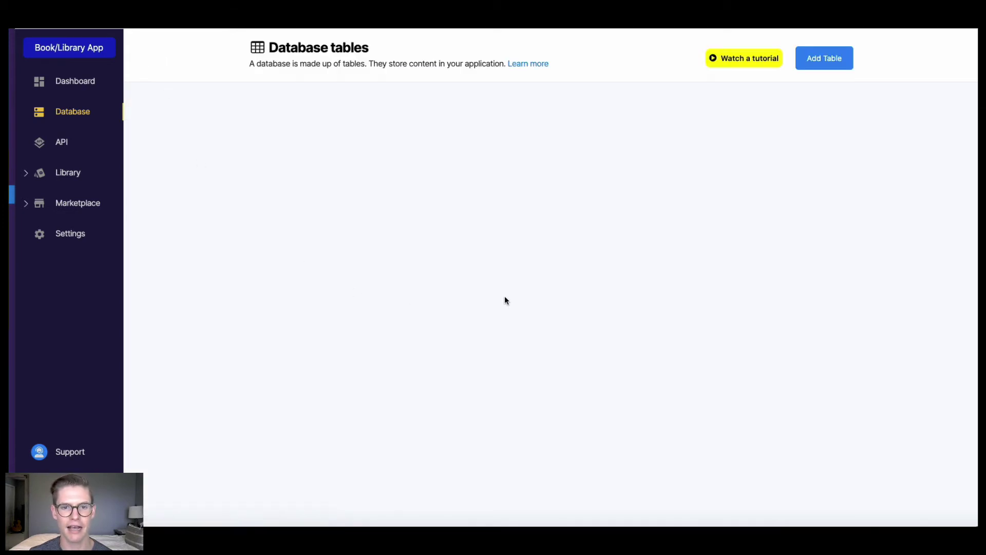
left_click(456, 224)
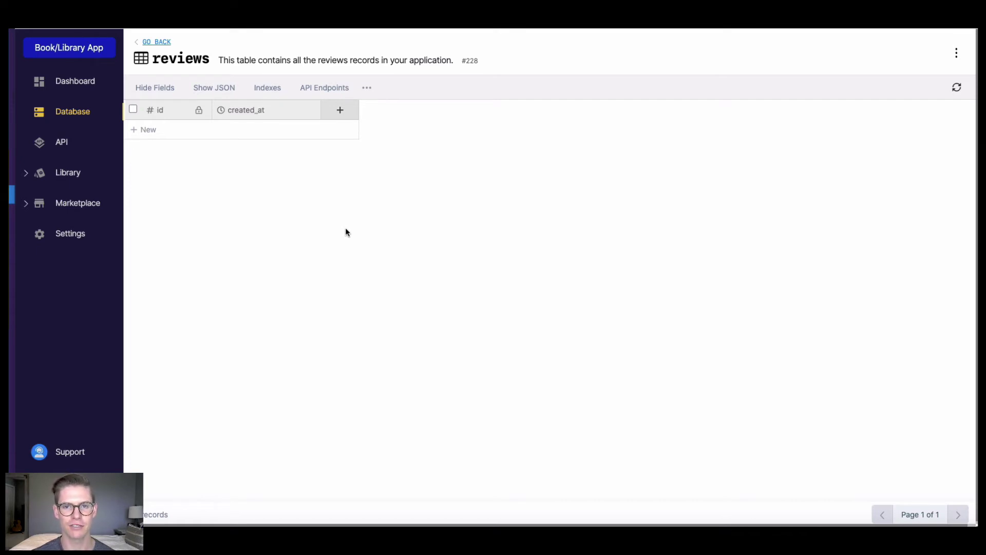
left_click(342, 112)
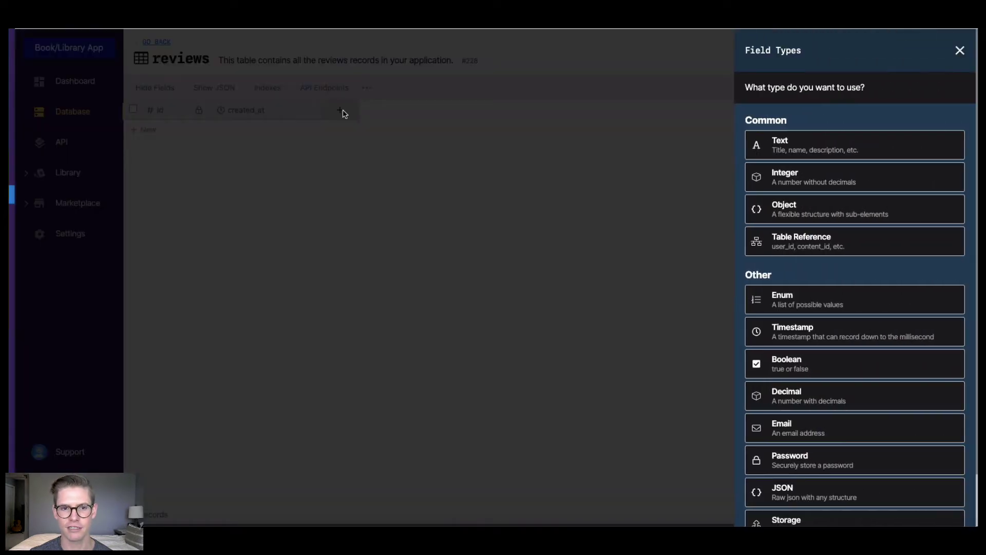
left_click(818, 249)
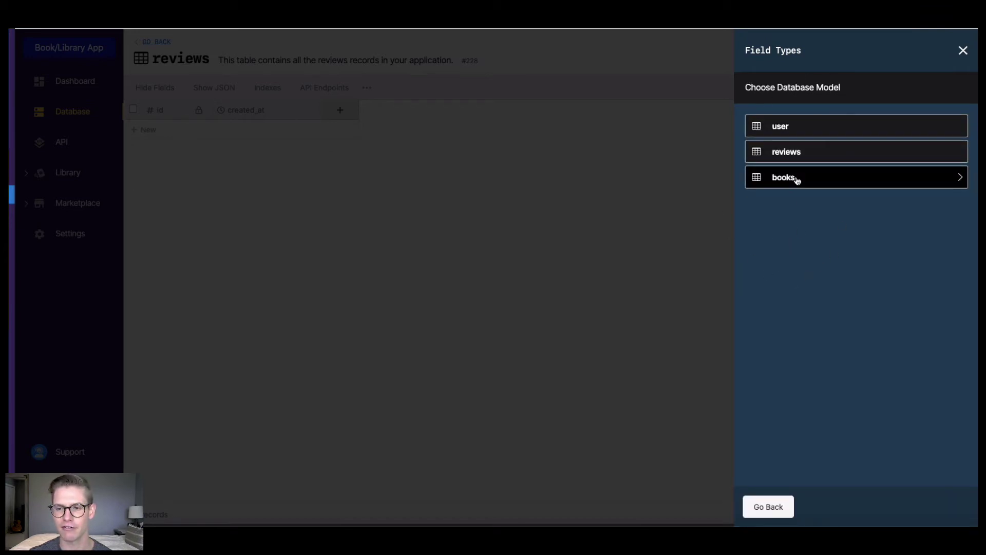
left_click(762, 186)
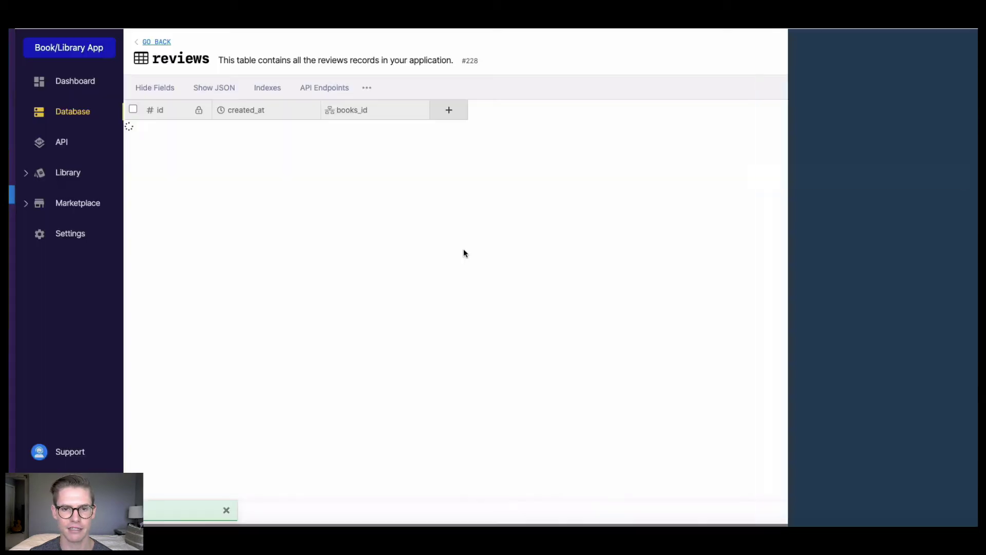
- Add a text field named comments to the reviews table
left_click(449, 111)
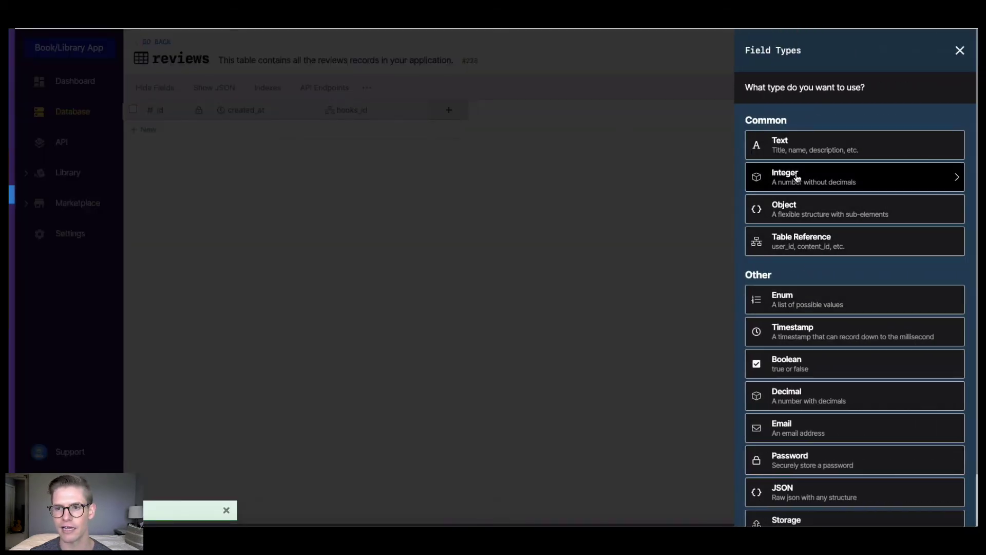
left_click(800, 151)
type("comm")
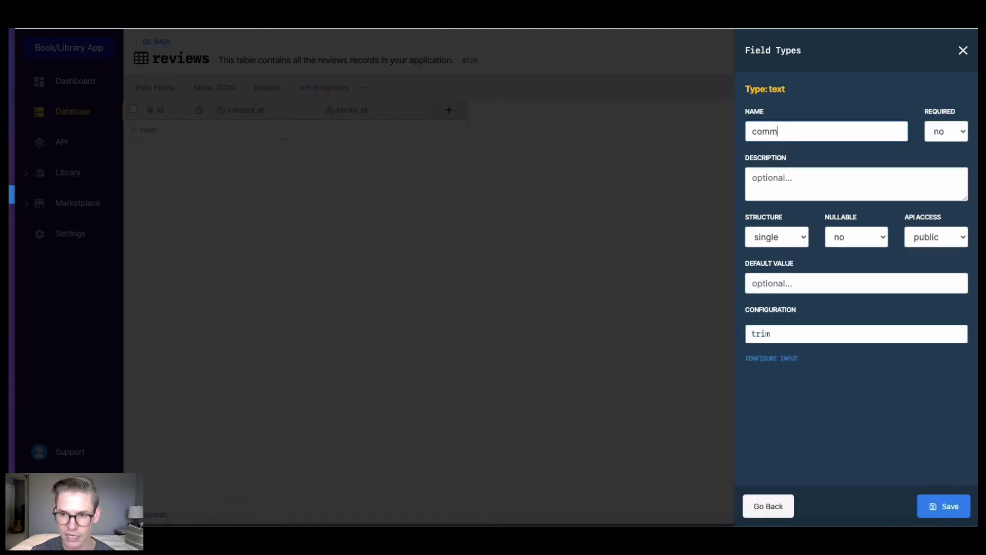
type("ents")
left_click(948, 506)
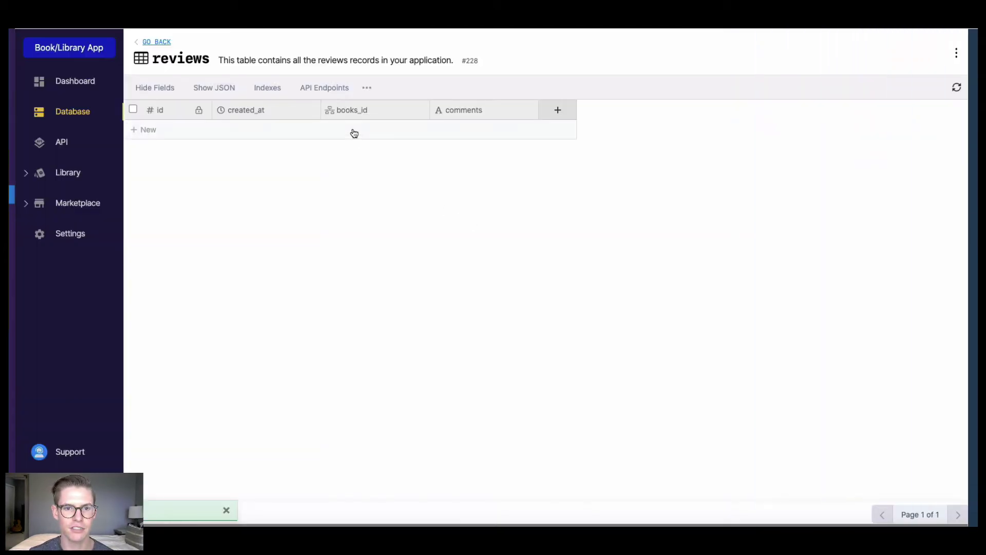
- Add a review with books_id 2 and the comment "Amazing story about how the author overcame a family wanting to keep her bogged down."
left_click(354, 132)
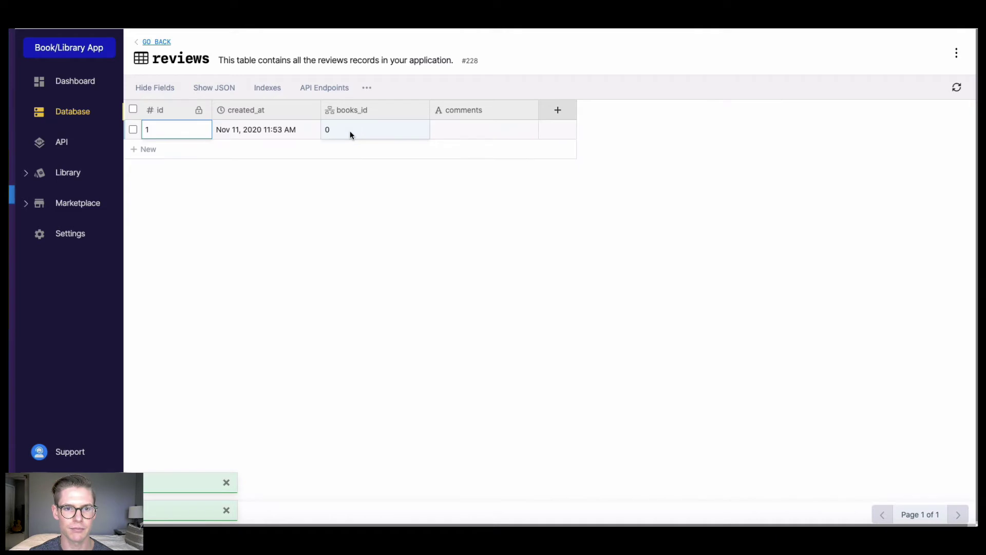
left_click(350, 131)
type("2")
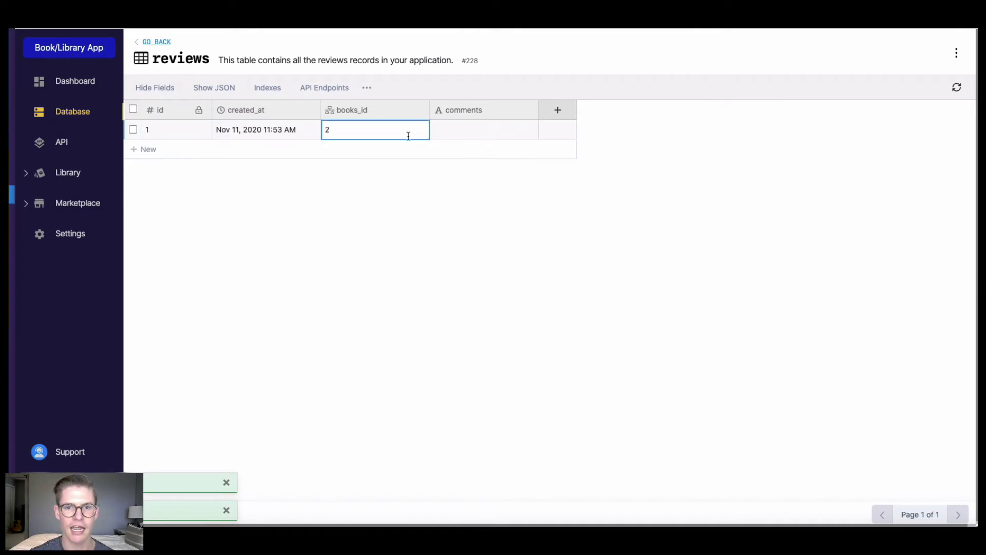
left_click(466, 132)
type("Amazing story about how the author overcame a family wanting to keep her bogged down.")
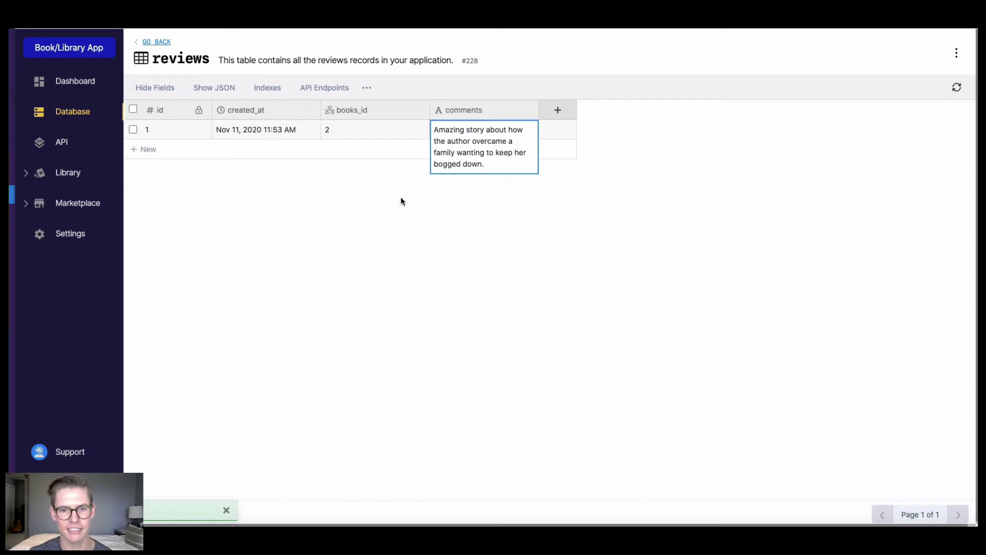
- Add a second review with books_id 3 and the comment "Trevor Noah tells an inspirational story"
left_click(357, 154)
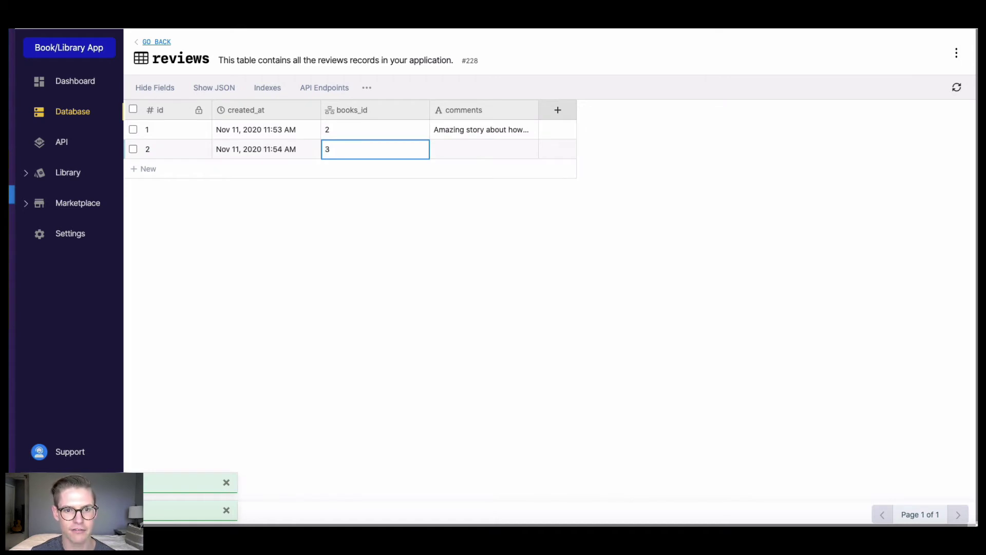
key("Tab")
type("Trevor Noah")
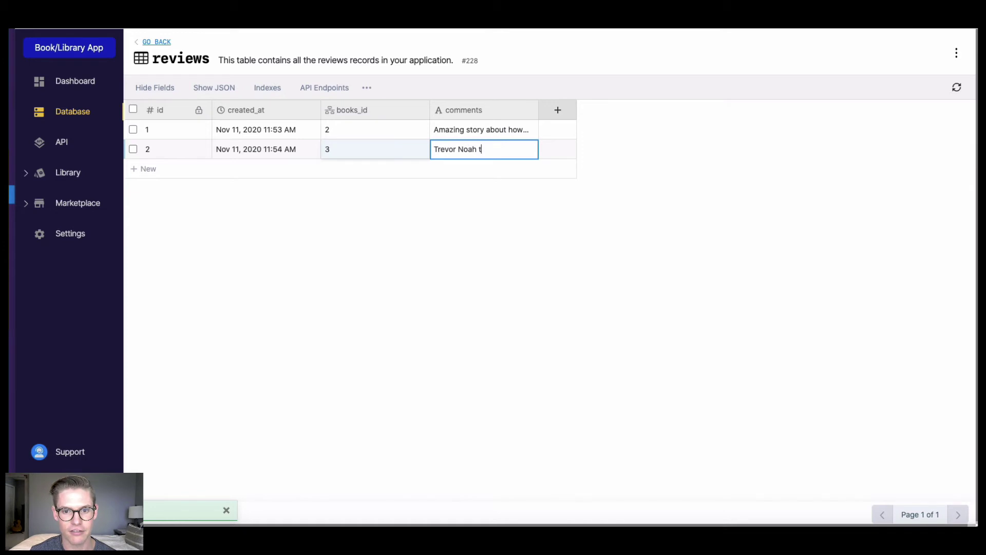
type(" tells an inspiratio")
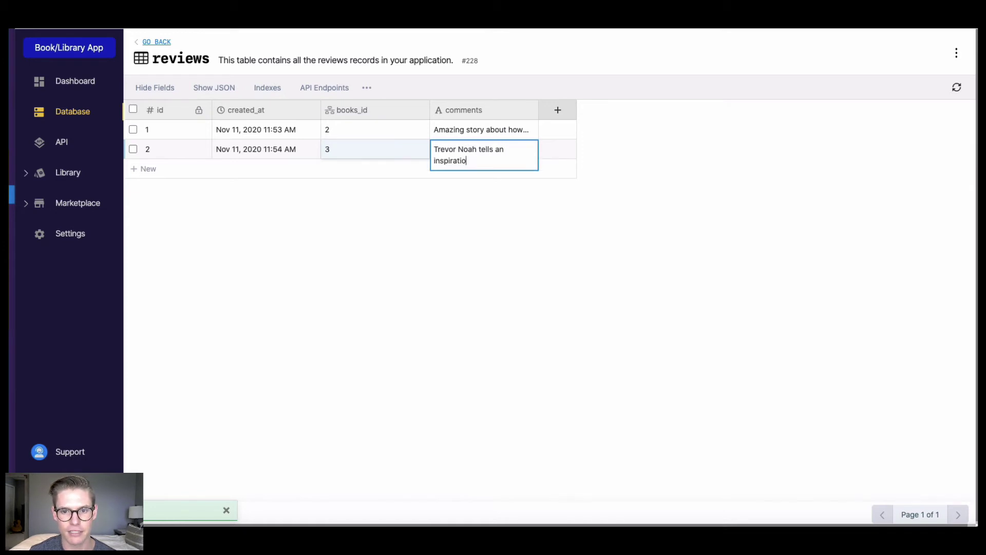
type("nal story")
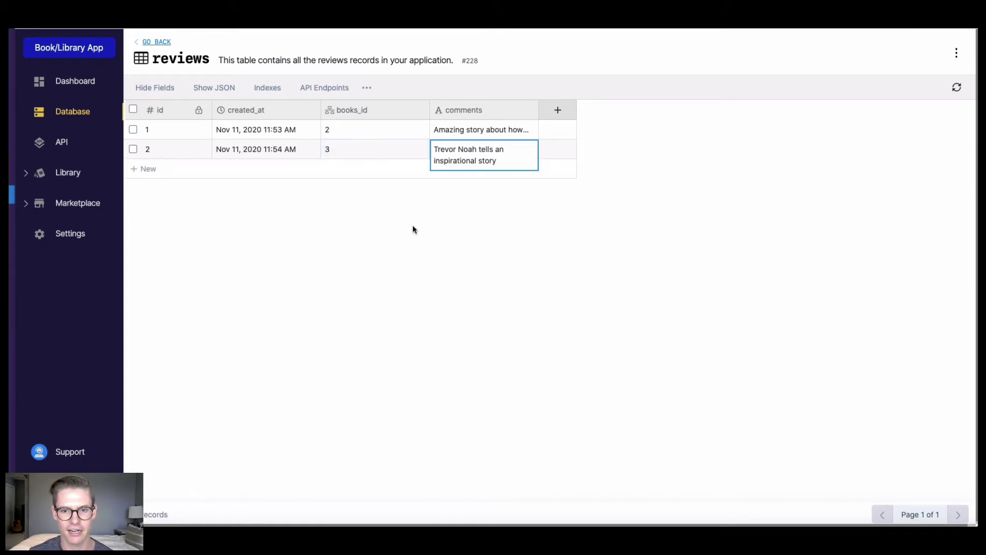
left_click(448, 242)
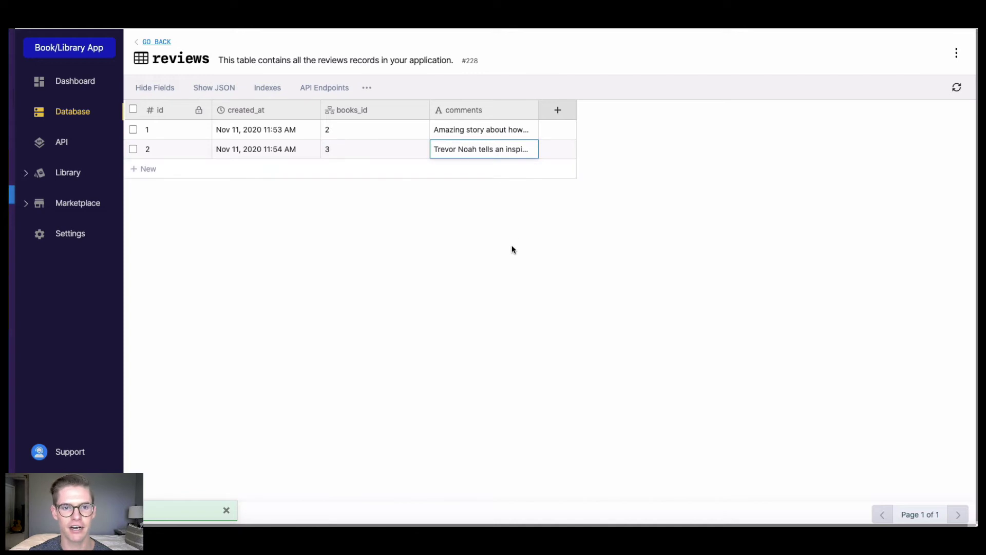
- Widen the comments column and narrow the books_id column of the reviews table
left_click_drag(537, 111, 738, 104)
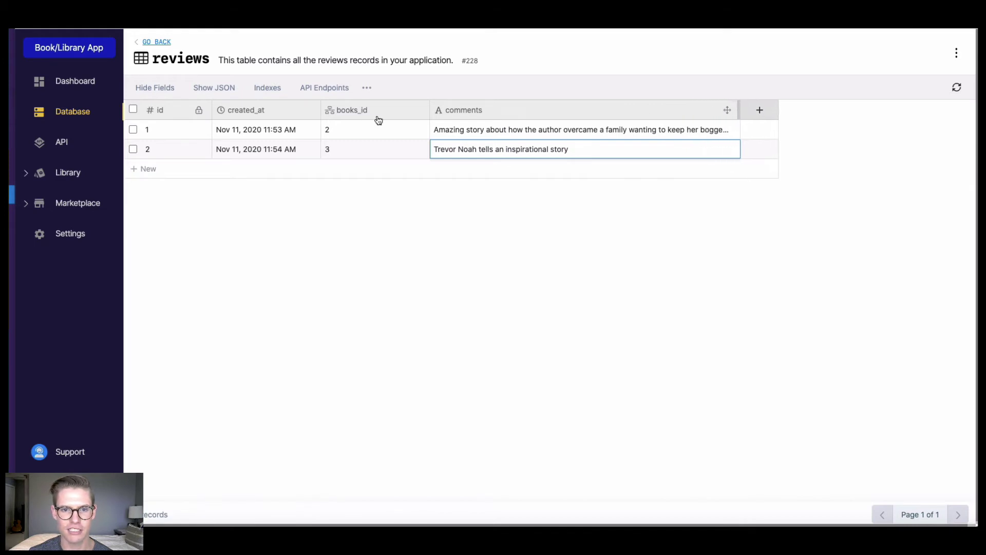
left_click_drag(423, 107, 387, 106)
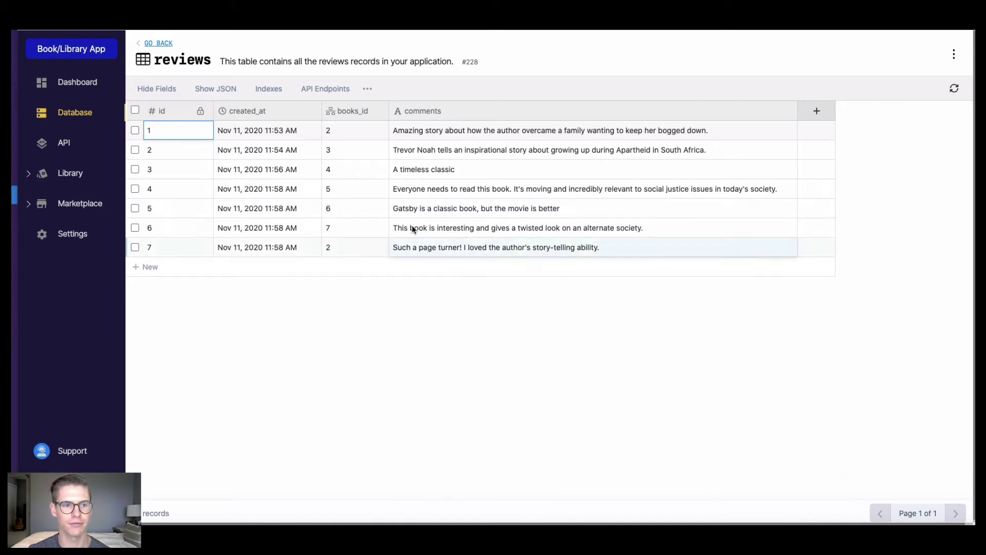
- Open the public API group and review its auth, books, reviews and user endpoints
left_click(62, 143)
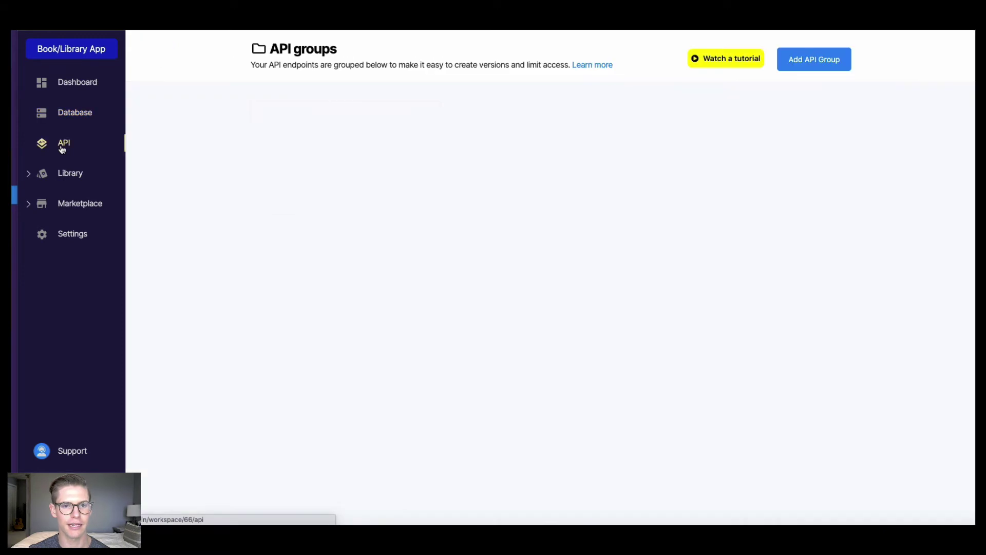
left_click(284, 189)
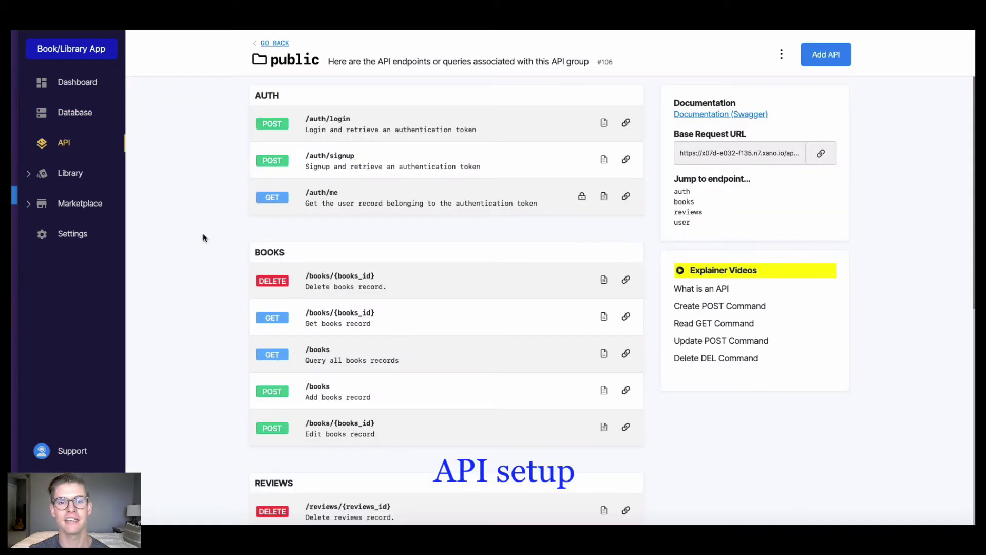
scroll(203, 237, "down", 3)
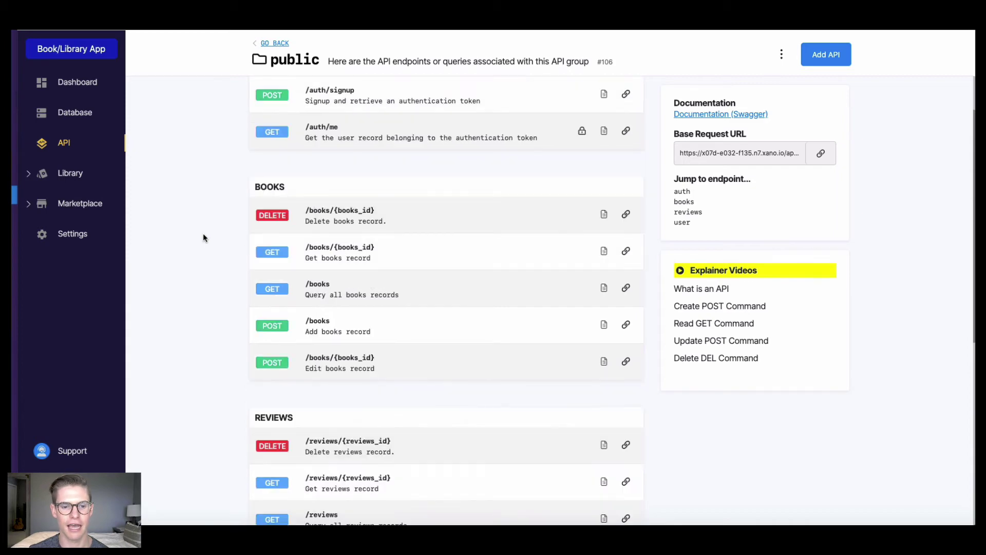
scroll(204, 233, "down", 4)
scroll(205, 234, "down", 1)
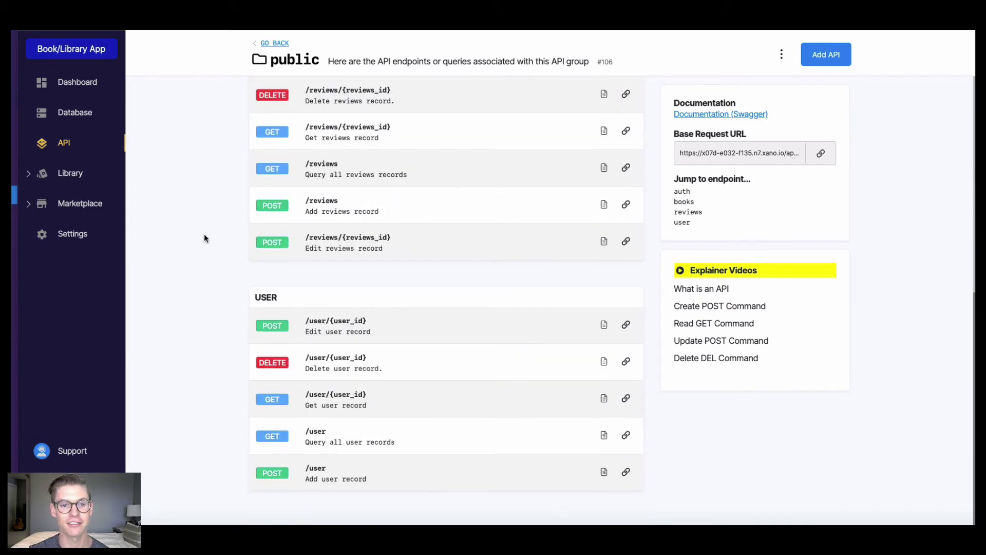
scroll(205, 234, "up", 4)
scroll(205, 239, "up", 3)
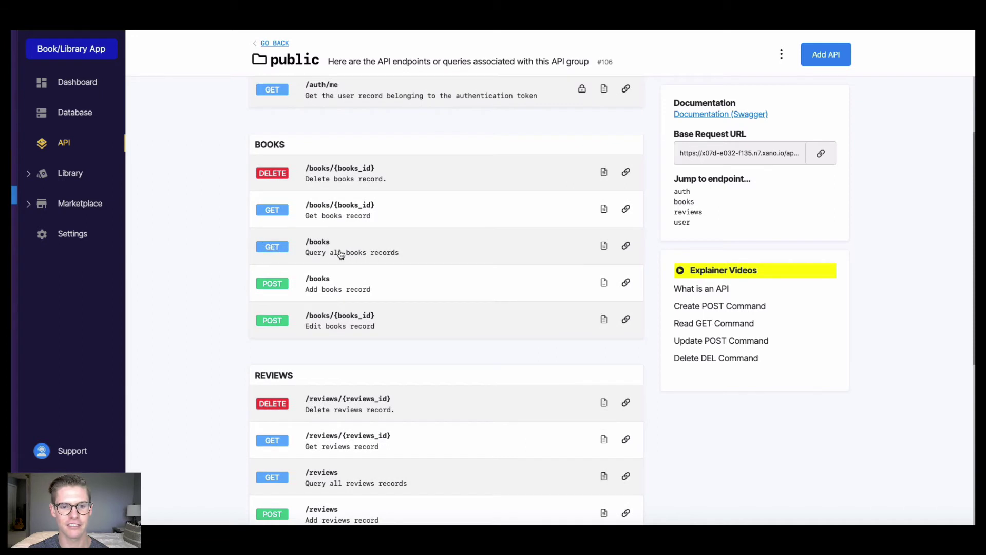
- Test-run the GET /books endpoint that queries all books records and examine the returned book data
left_click(391, 255)
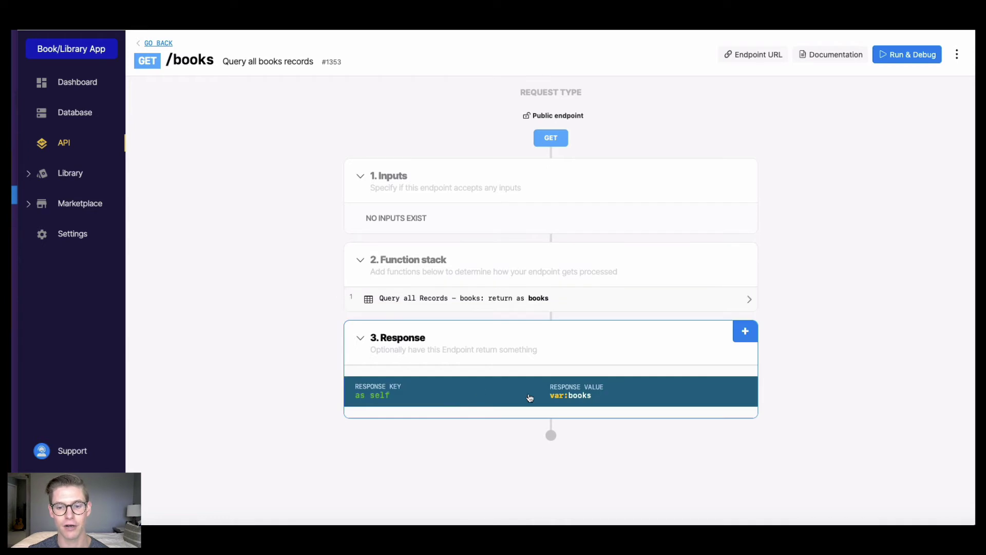
left_click(898, 60)
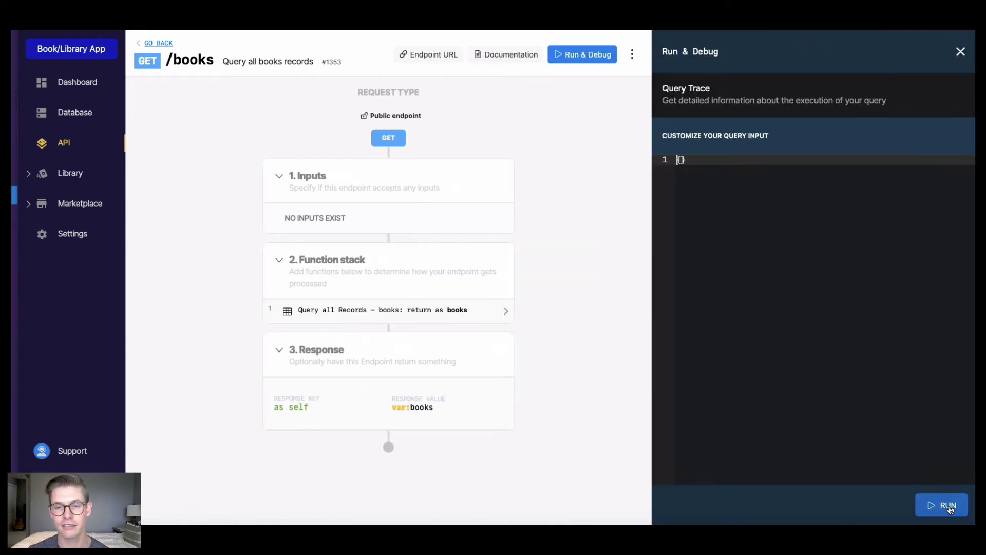
left_click(950, 509)
scroll(795, 251, "down", 10)
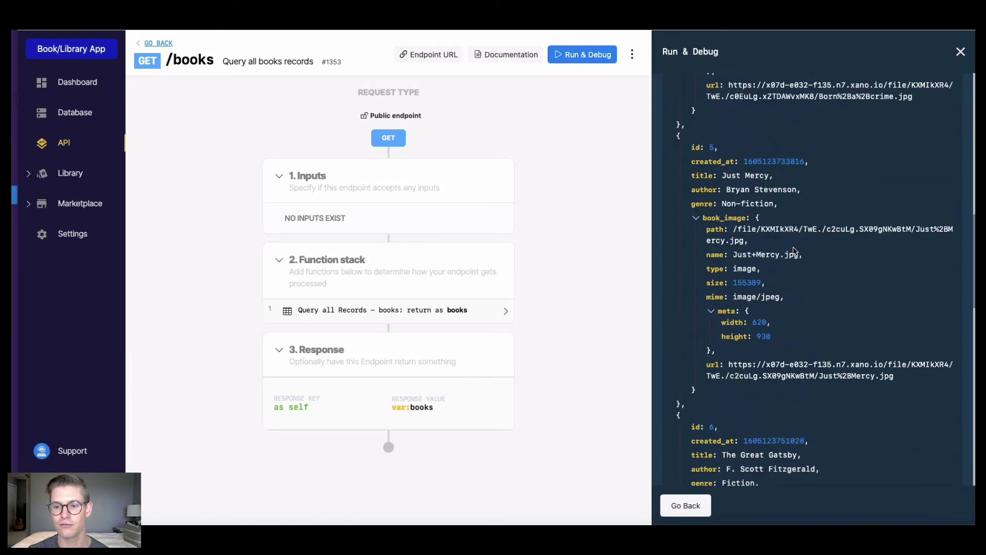
scroll(795, 251, "down", 15)
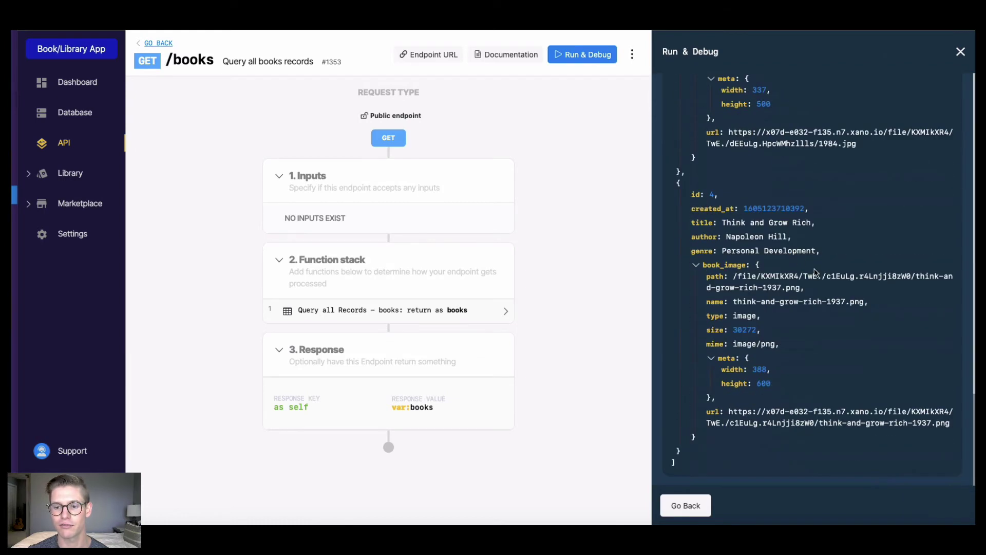
scroll(781, 209, "up", 10)
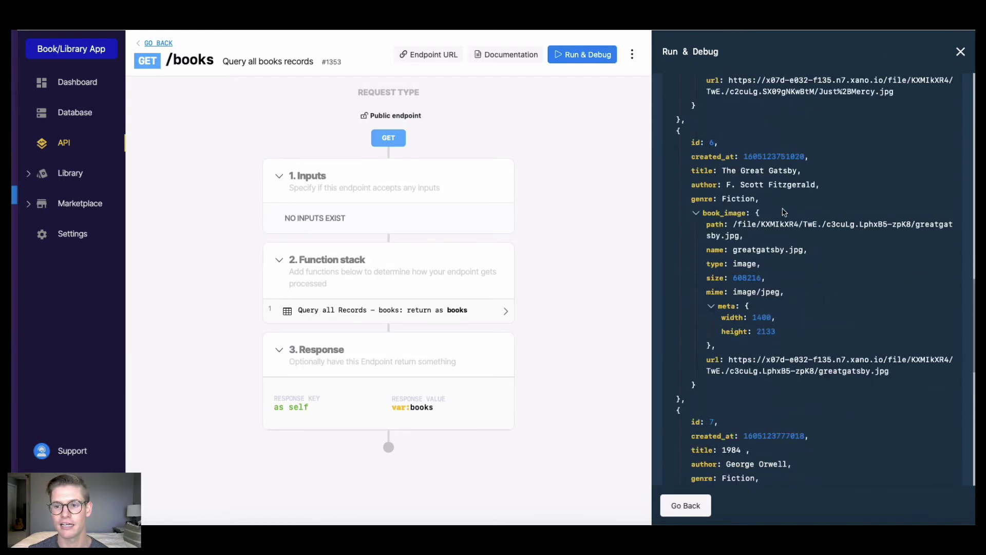
left_click(959, 52)
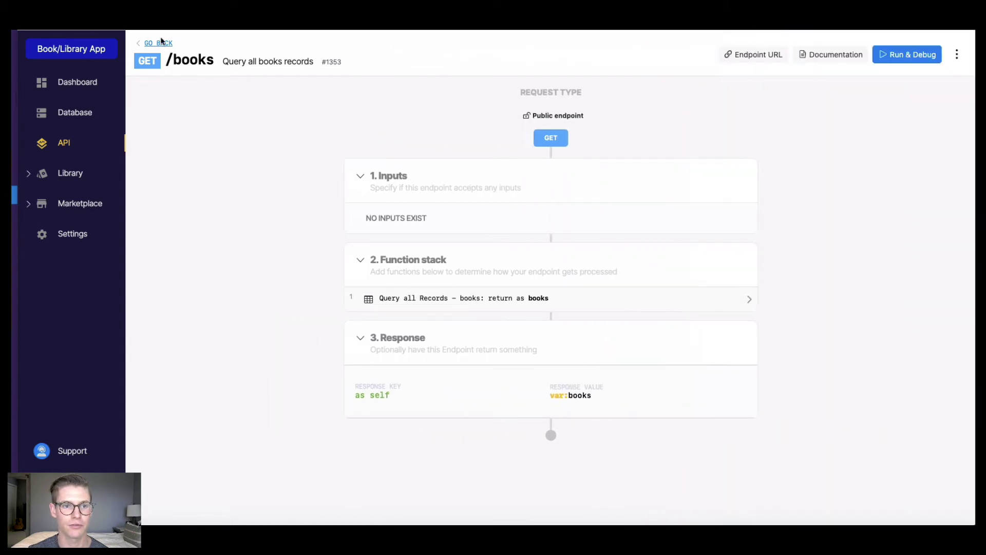
- Return to the public API group and copy its base request URL and the endpoint link of GET /books
left_click(158, 43)
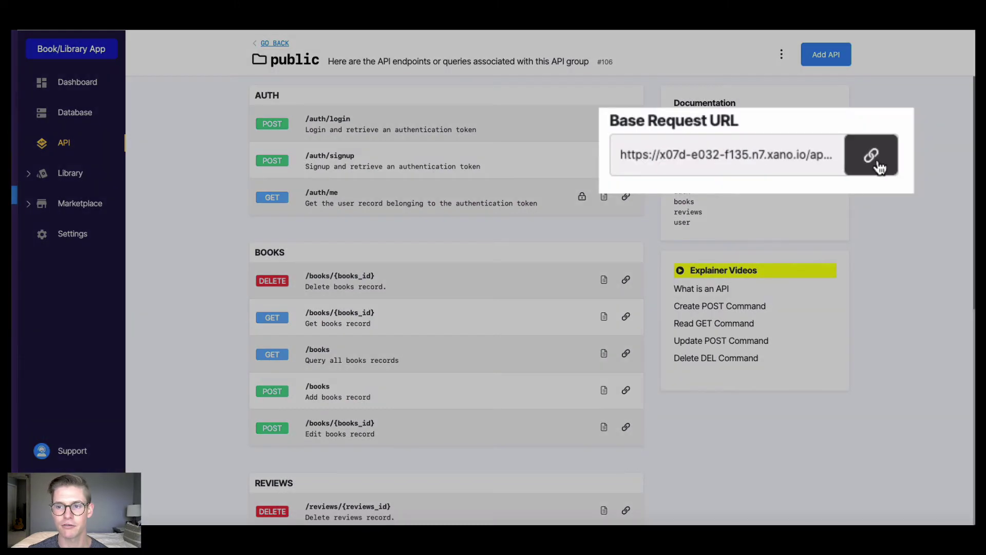
left_click(877, 164)
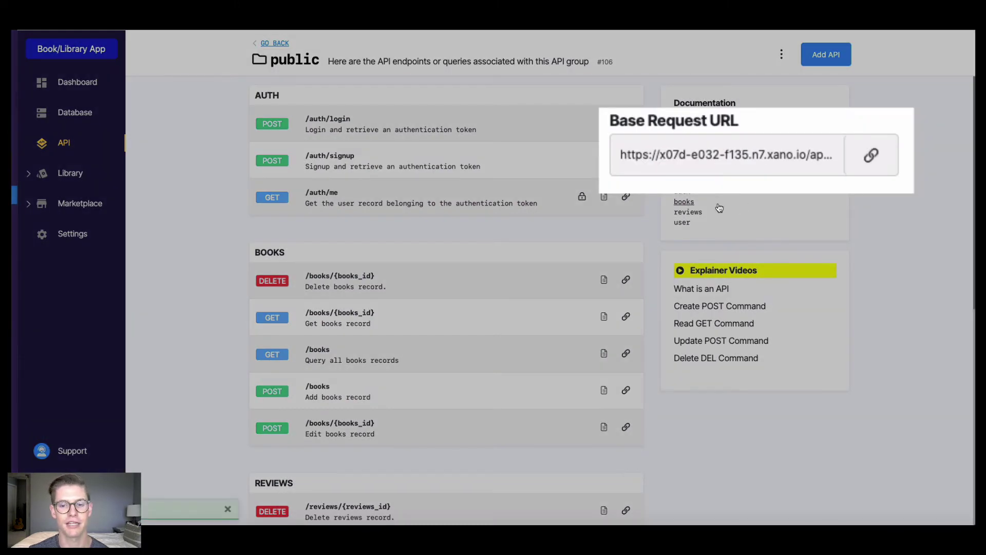
scroll(658, 211, "down", 1)
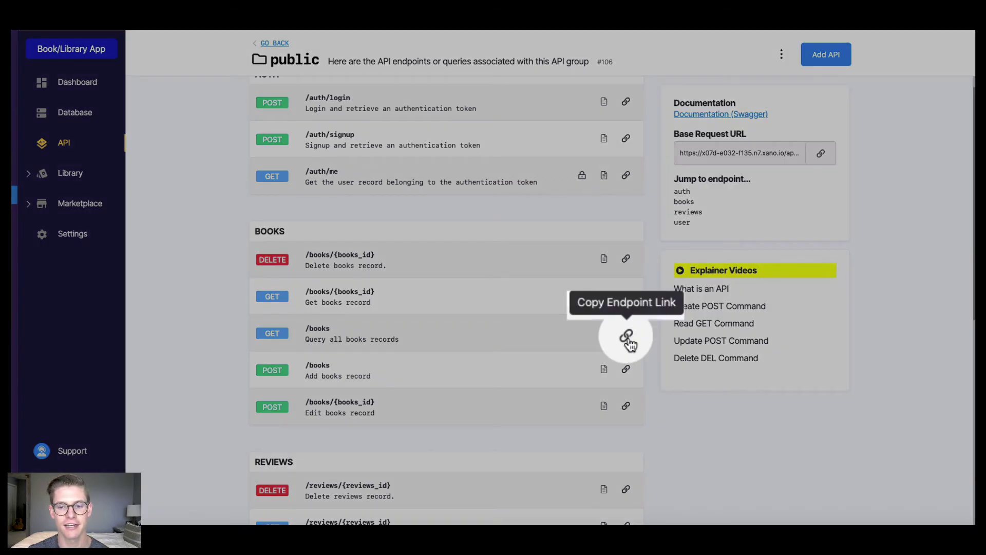
left_click(626, 335)
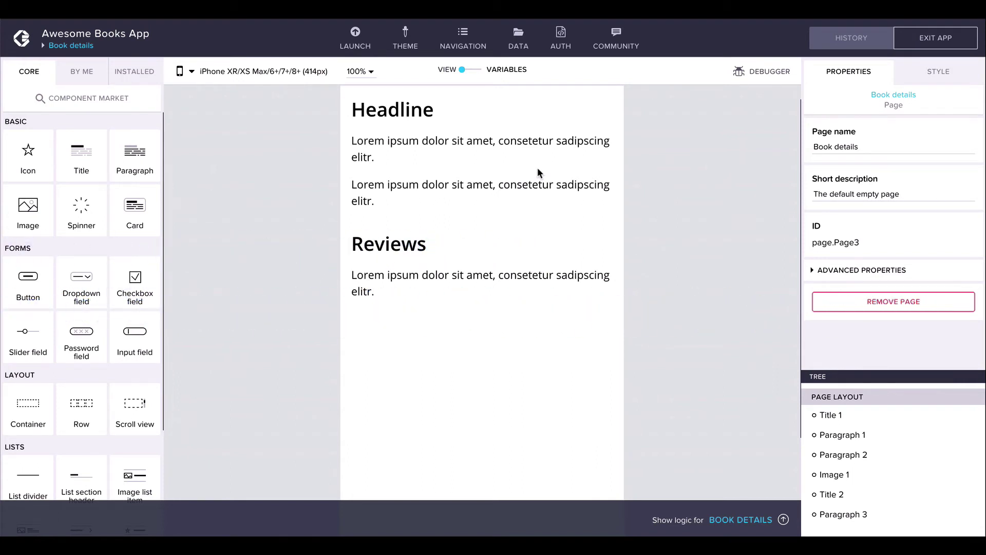
- In AppGyver, add REST API direct integration resource XanoBooks, described as "books from Xano", with the copied Xano base URL, and save the app
left_click(521, 34)
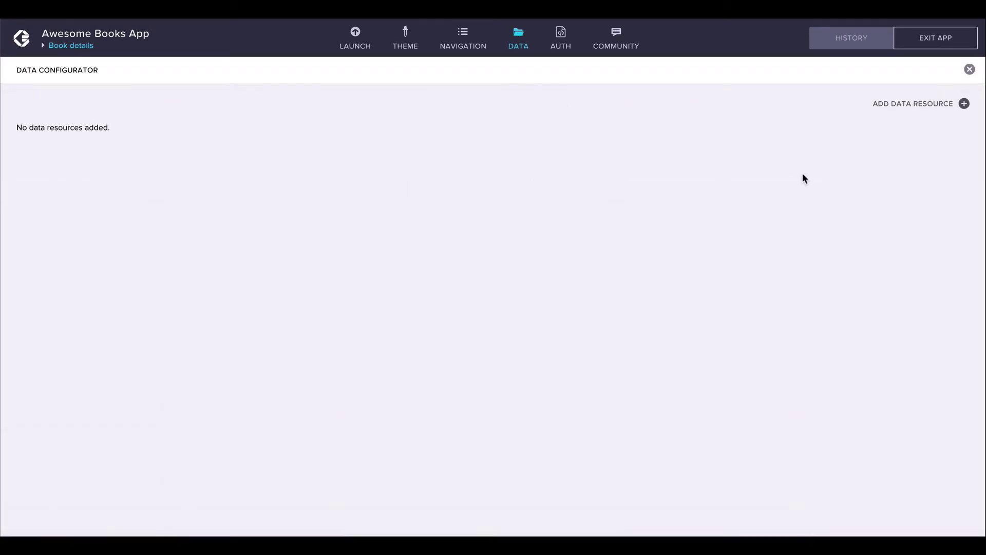
left_click(964, 104)
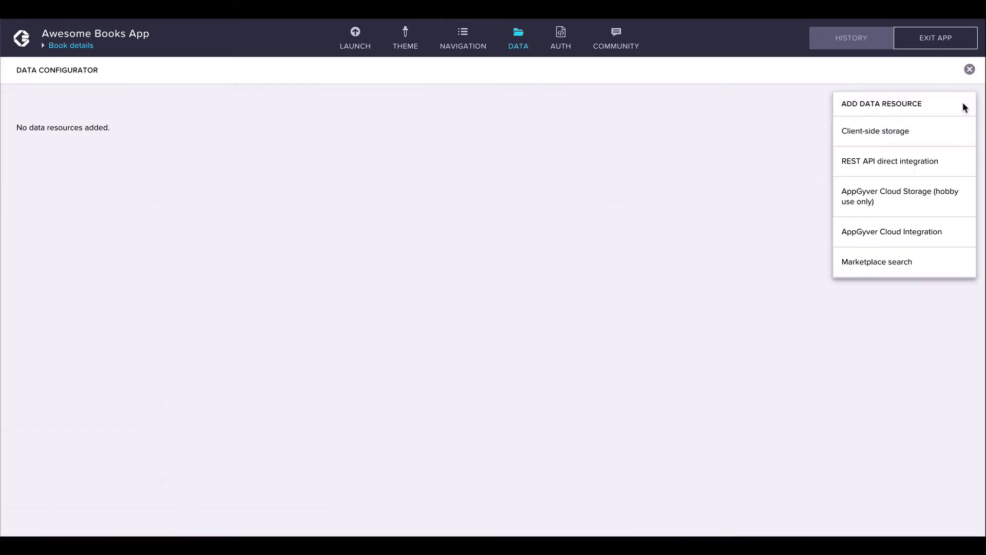
left_click(899, 161)
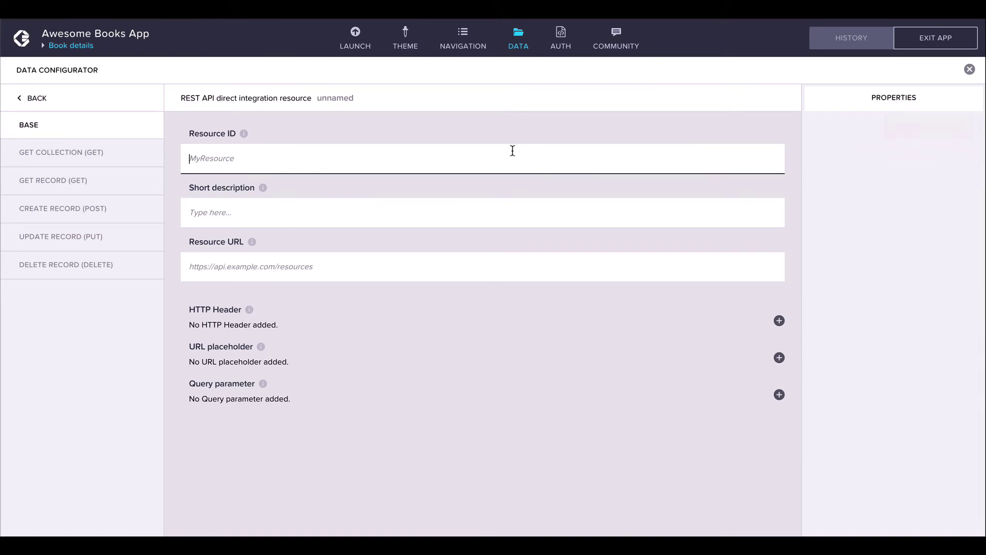
type("XanoBooks")
key("Tab")
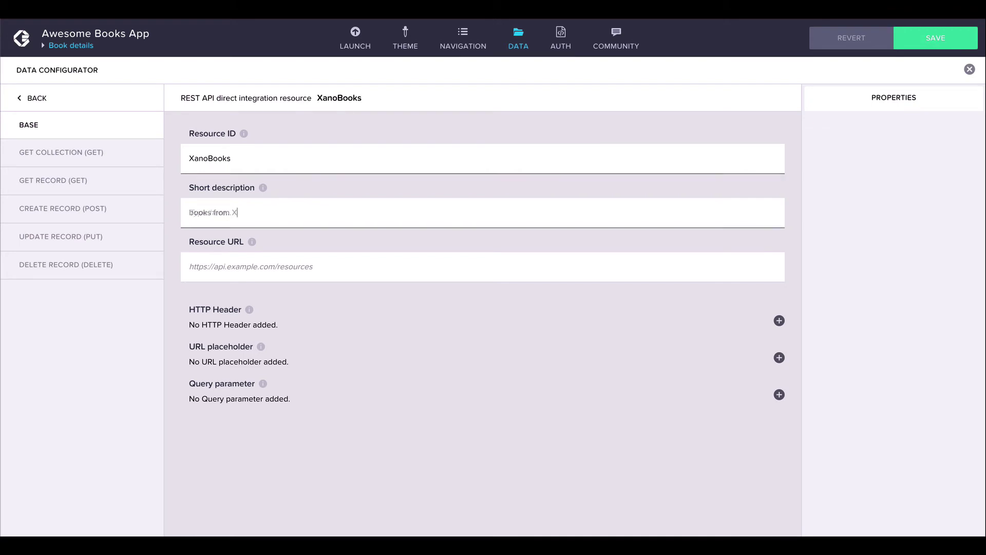
type("books from Xano")
left_click(297, 266)
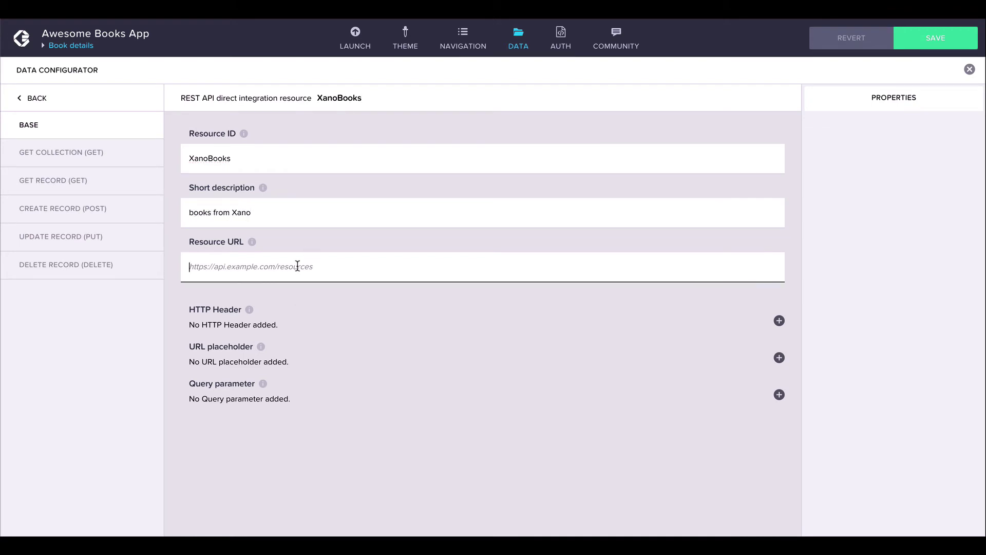
key("ctrl+v")
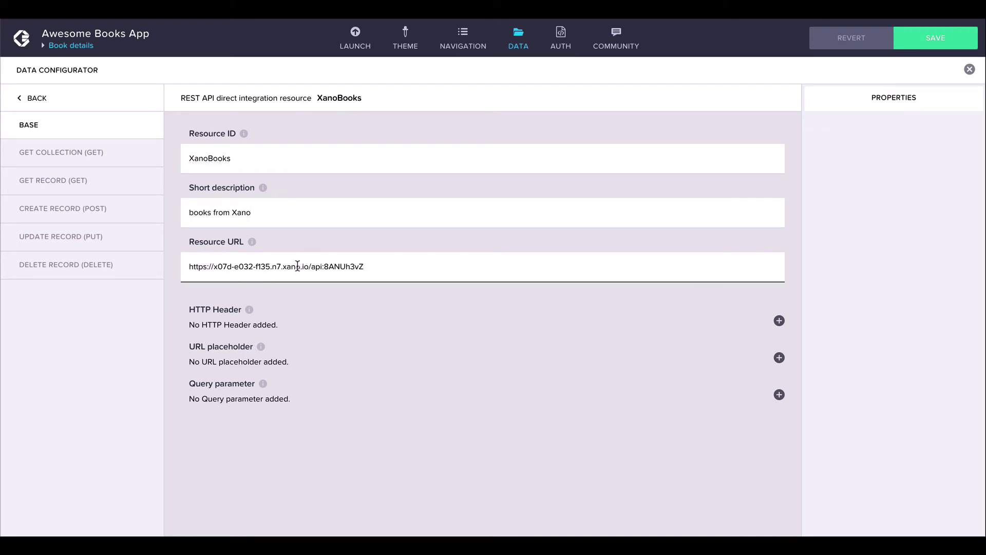
left_click(926, 45)
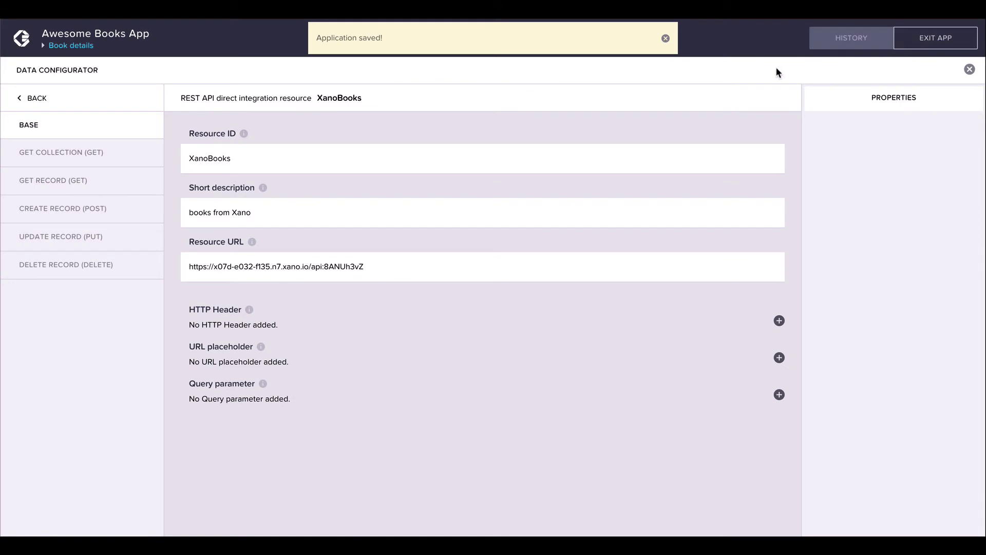
- Set the relative path of the XanoBooks Get collection (GET) method to /books
left_click(89, 156)
left_click(350, 182)
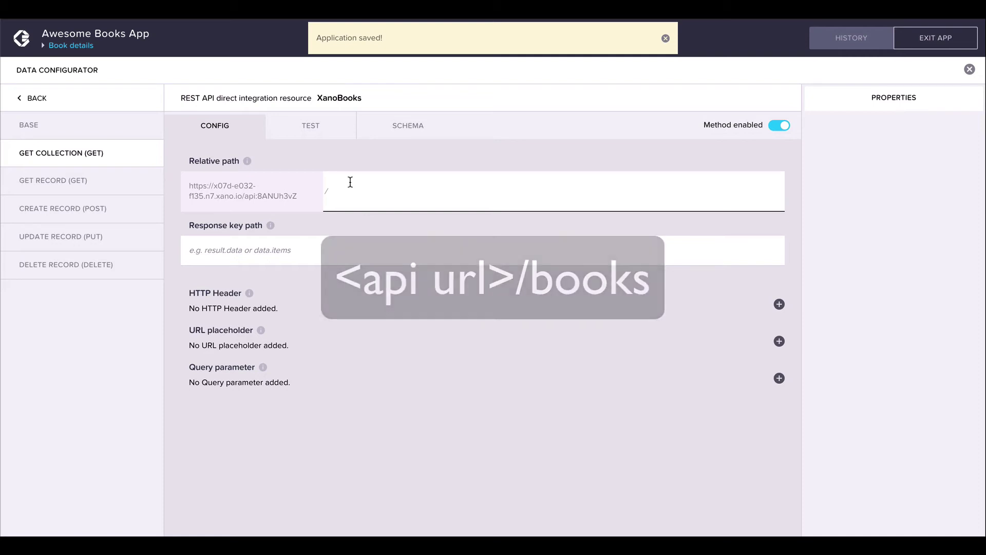
type("/books")
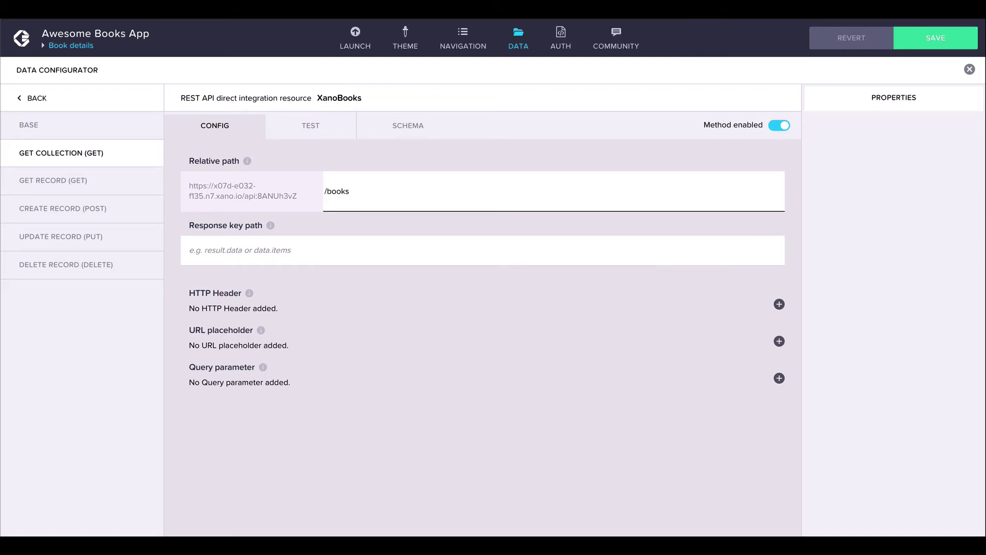
- Run a test of the Get collection call, set its schema from the response, and review the schema properties
left_click(309, 132)
left_click(262, 164)
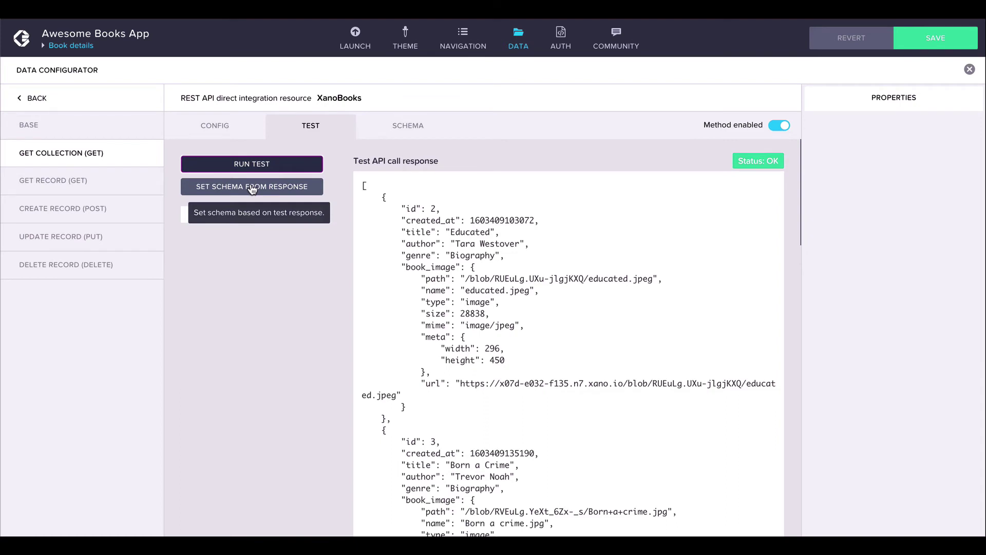
left_click(252, 187)
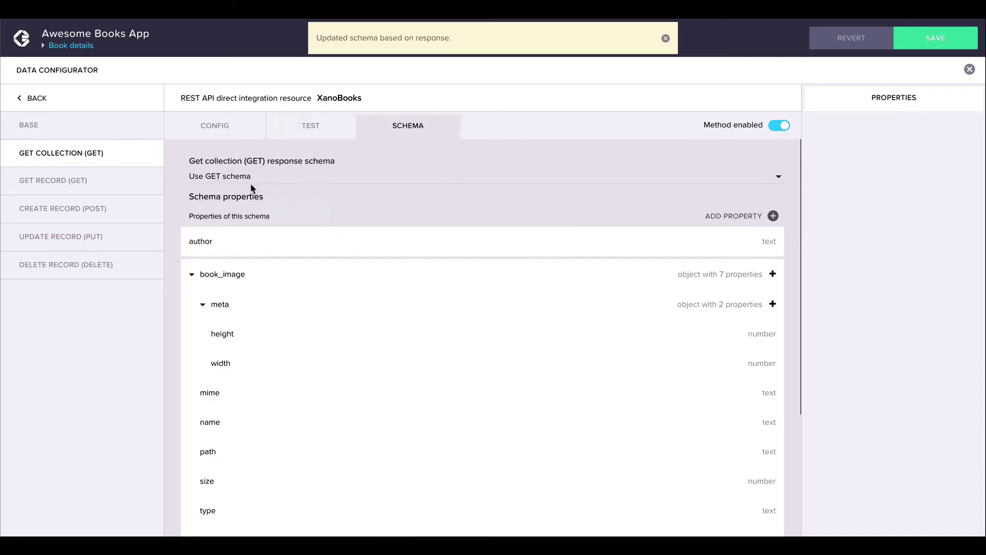
scroll(400, 165, "down", 3)
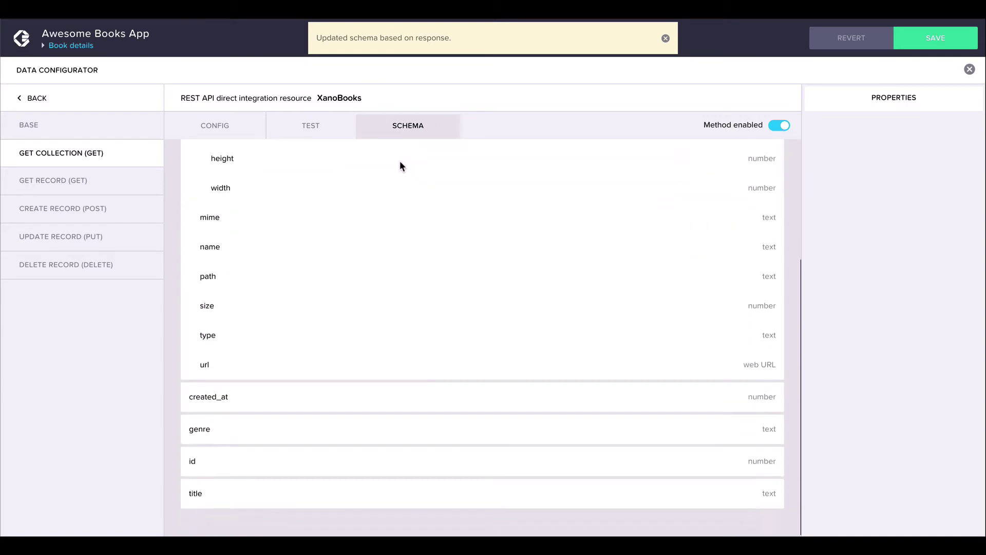
scroll(400, 165, "up", 3)
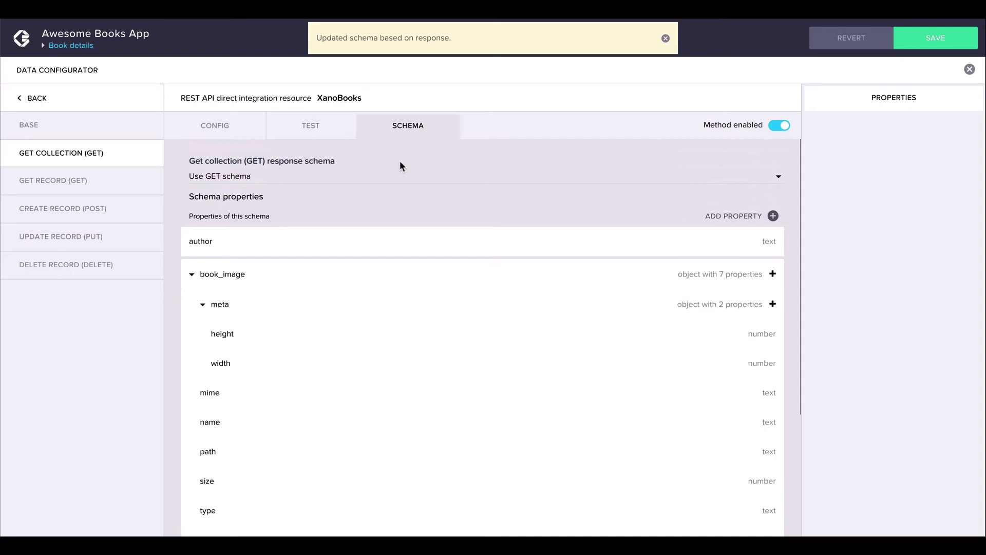
left_click(224, 128)
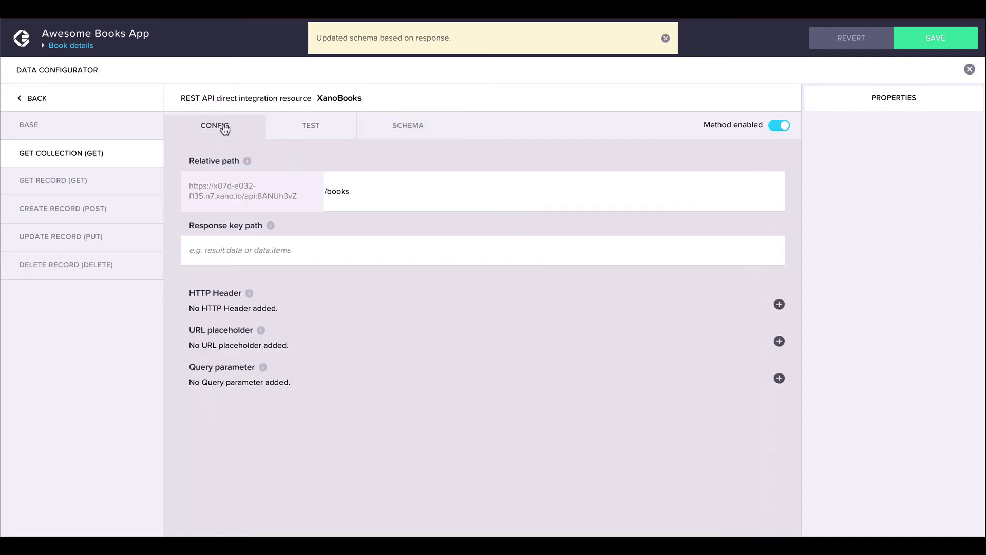
- Set the relative path of the XanoBooks Get record (GET) method to /books/{id}
left_click(70, 183)
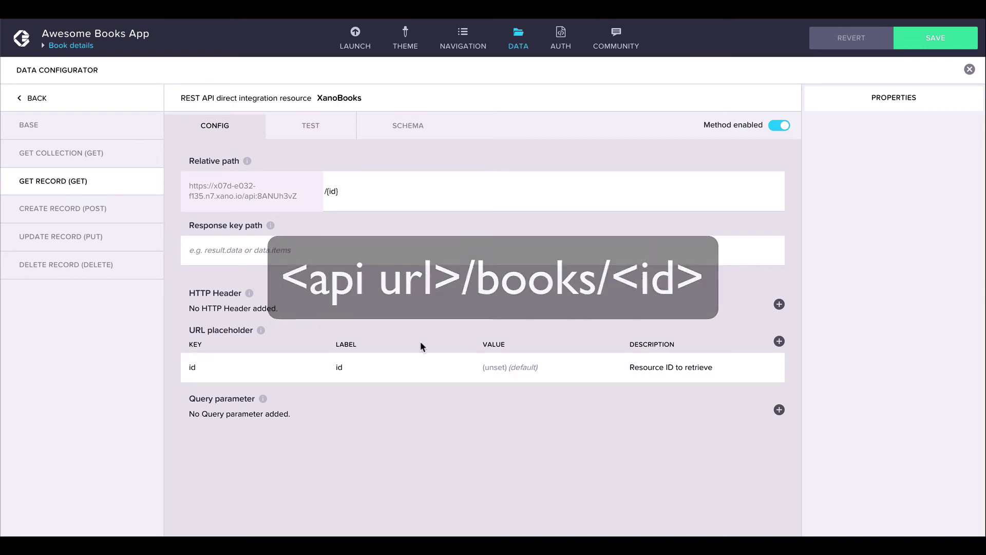
left_click(332, 195)
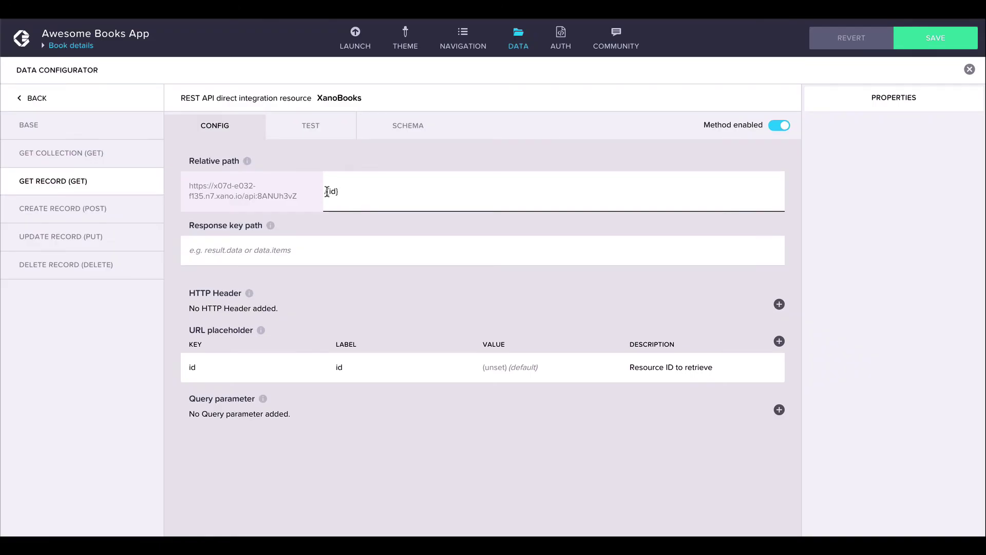
type("books/")
left_click(370, 195)
- Test the Get record call with id 2, set its schema from the response, and review the schema properties
left_click(311, 129)
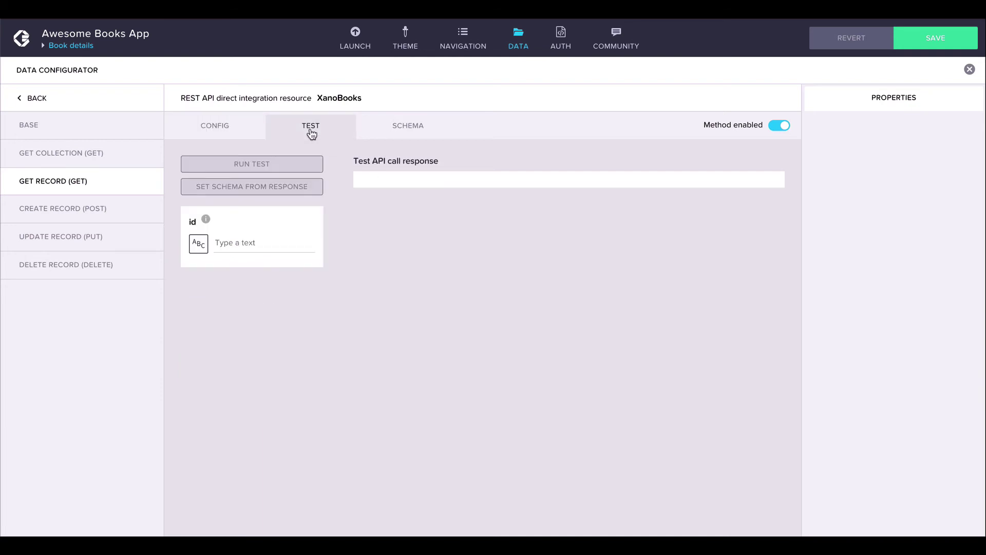
left_click(247, 242)
type("2")
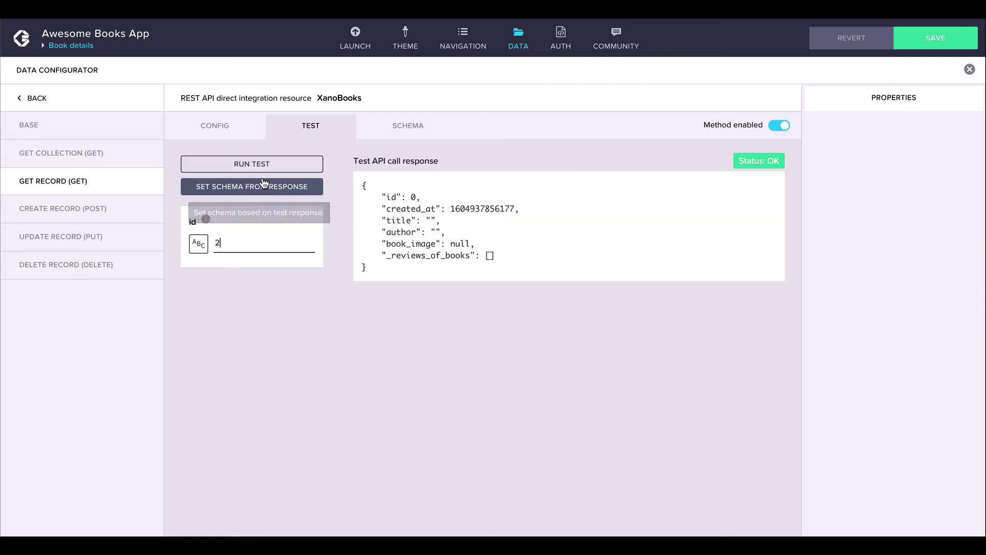
left_click(264, 165)
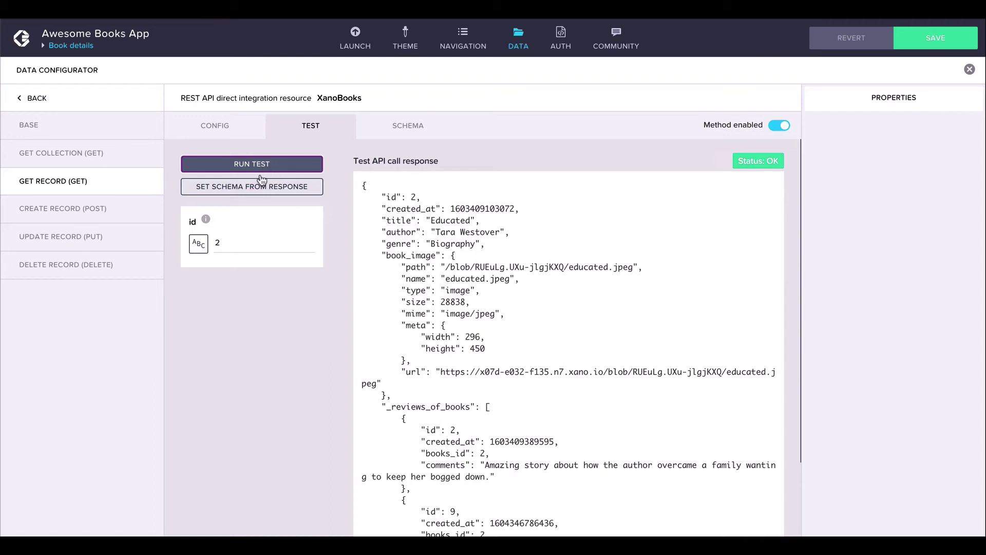
left_click(260, 187)
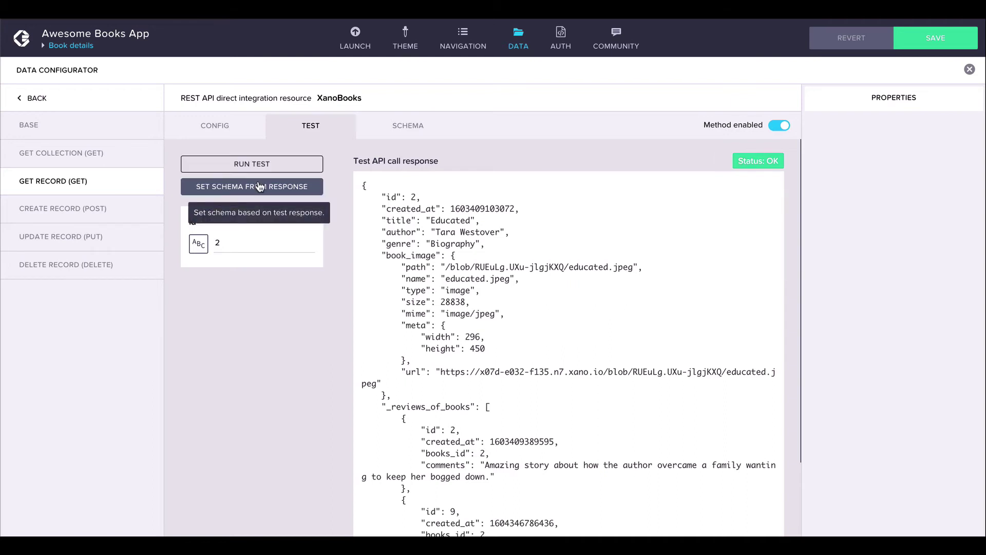
scroll(348, 234, "down", 1)
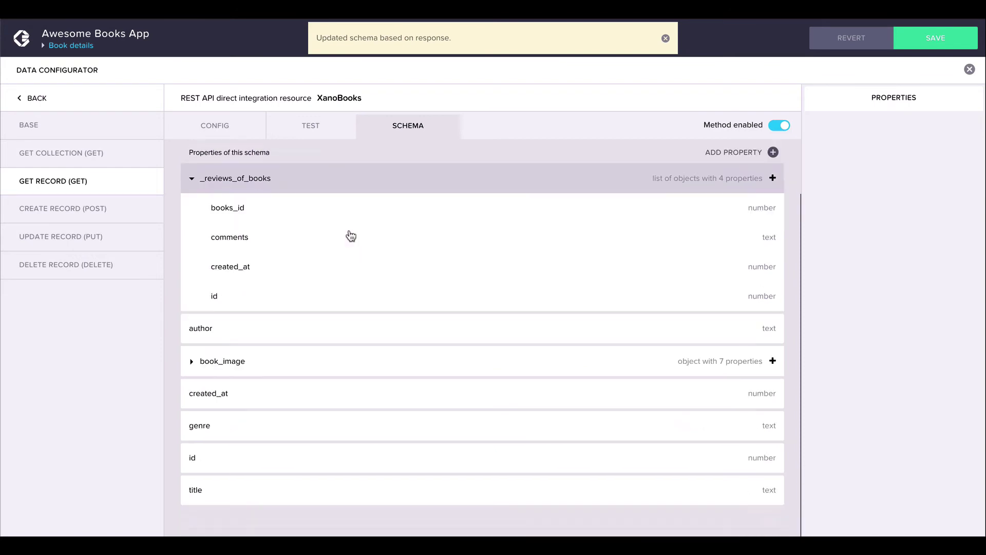
scroll(351, 236, "up", 1)
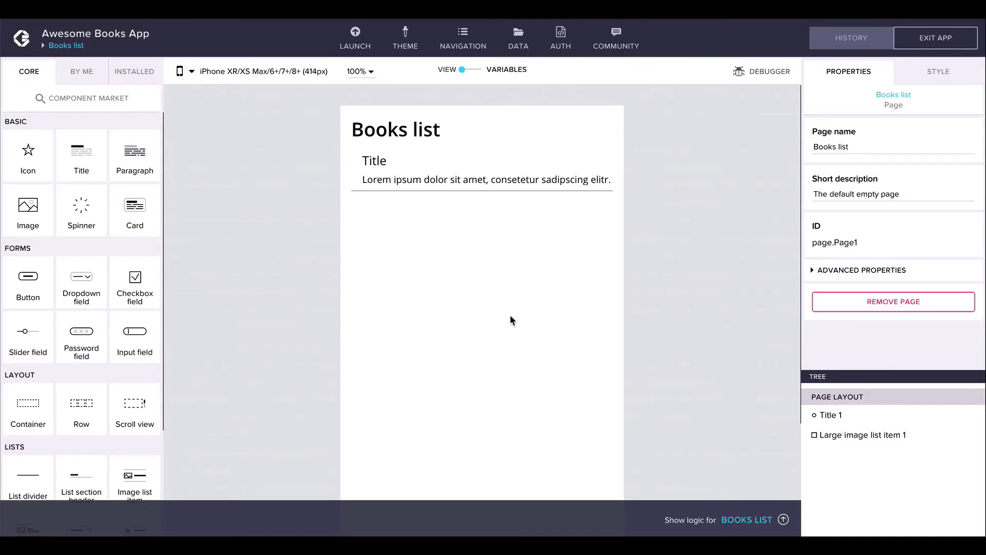
- Add a data variable from XanoBooks to the Books list page, name it books_list, and save the app
left_click(471, 69)
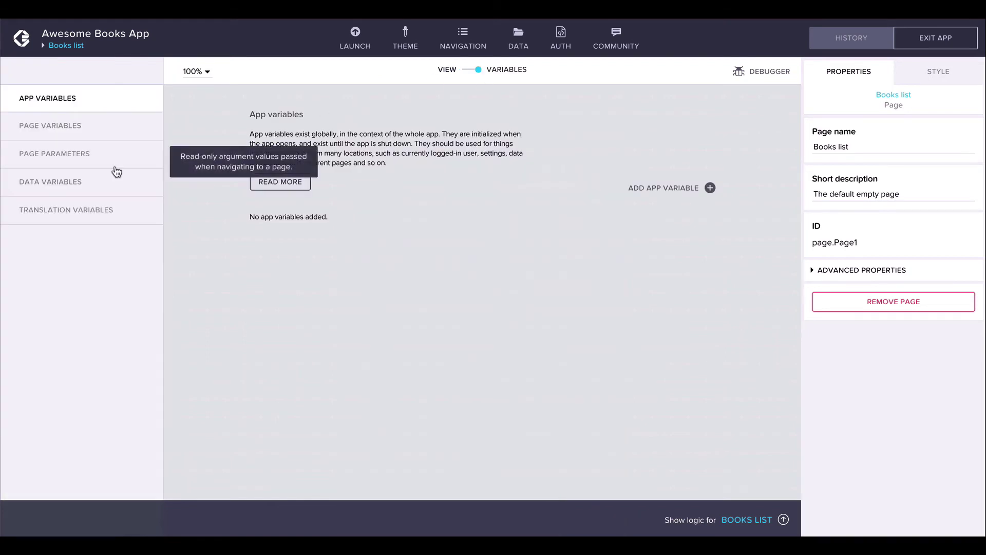
left_click(82, 182)
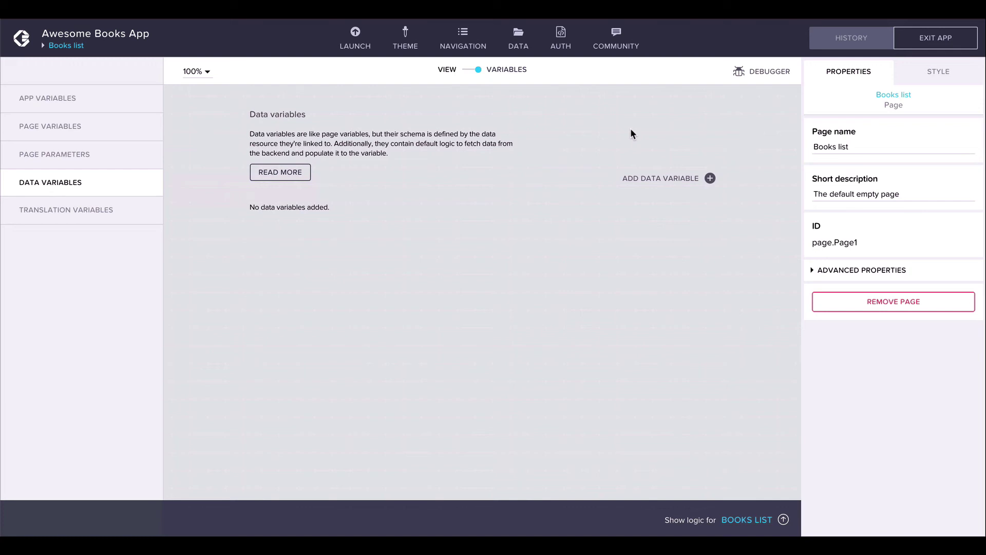
left_click(709, 178)
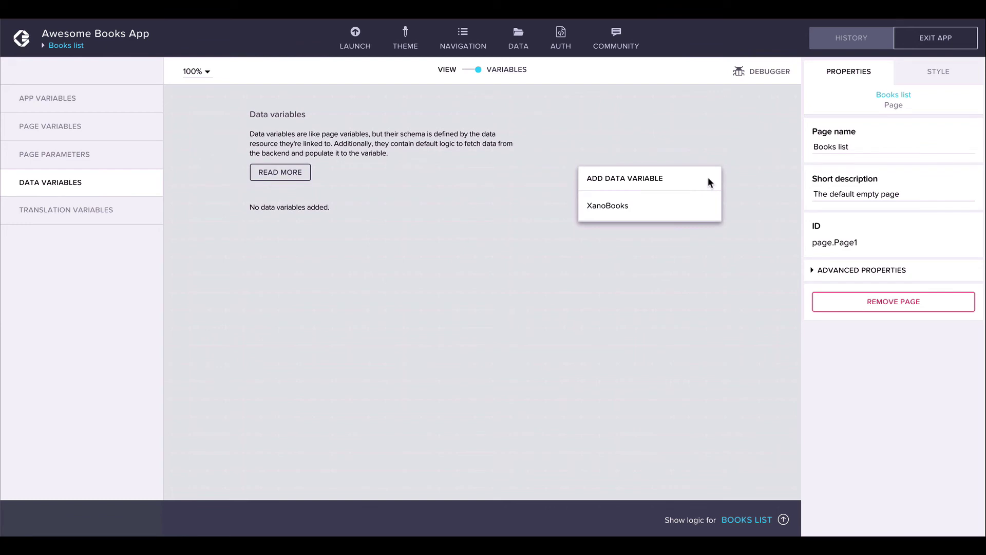
left_click(655, 206)
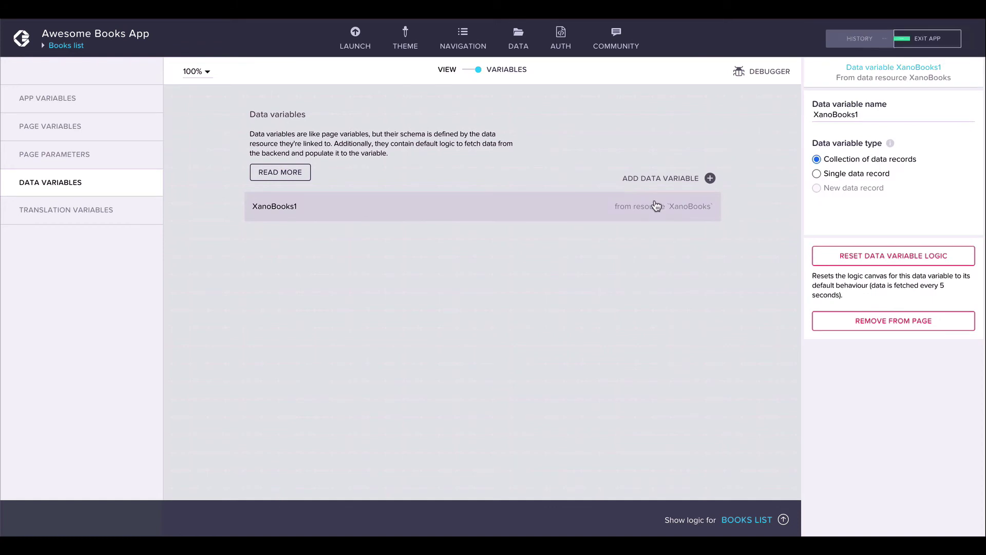
double_click(867, 116)
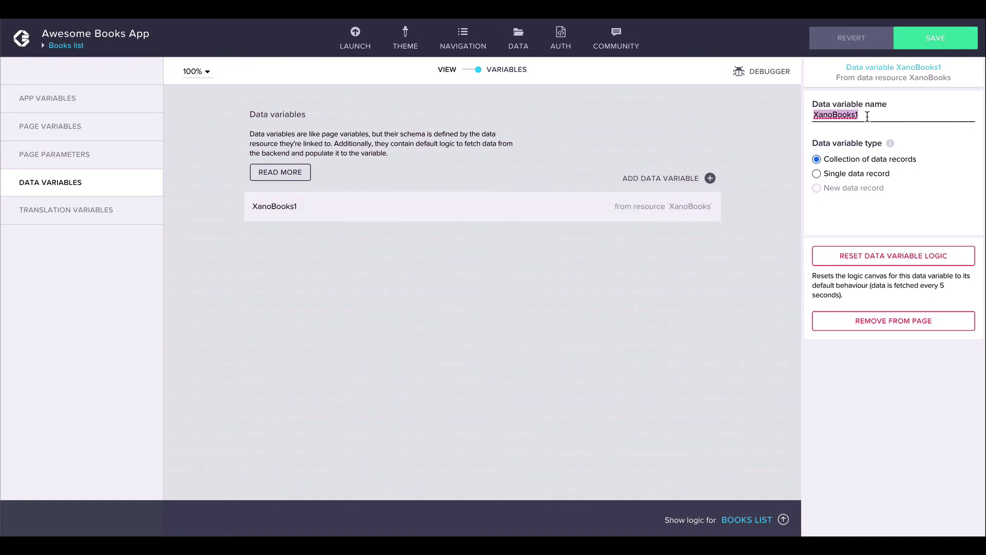
type("books")
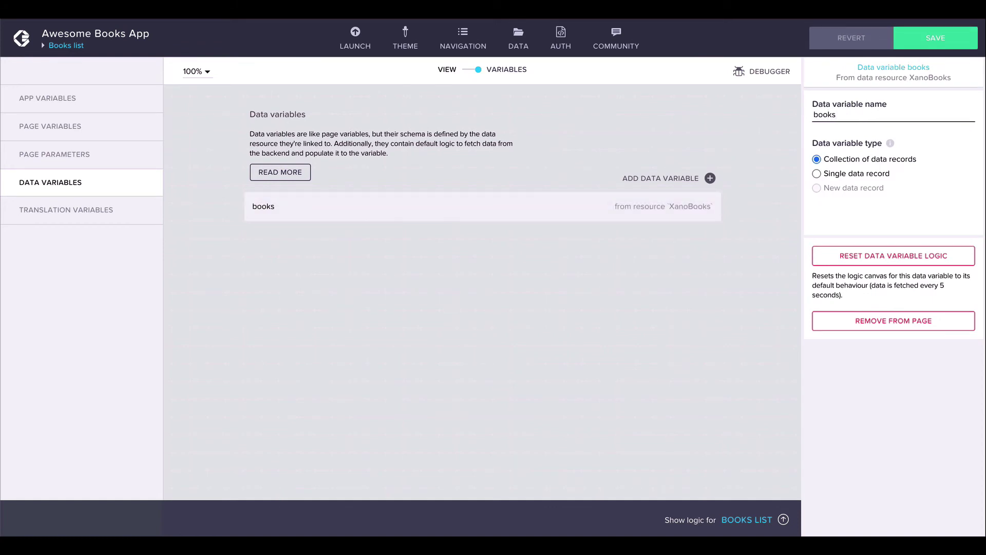
type("_list")
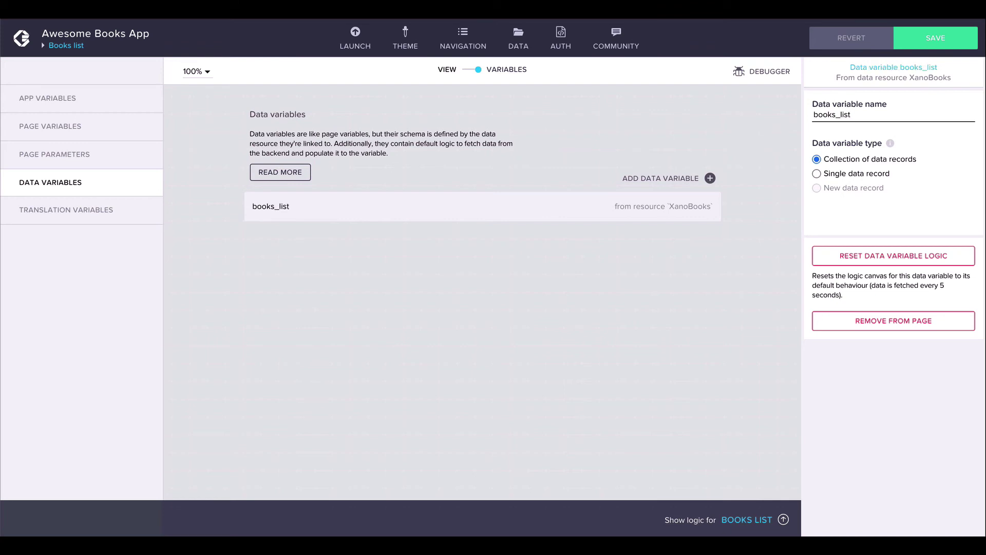
left_click(871, 129)
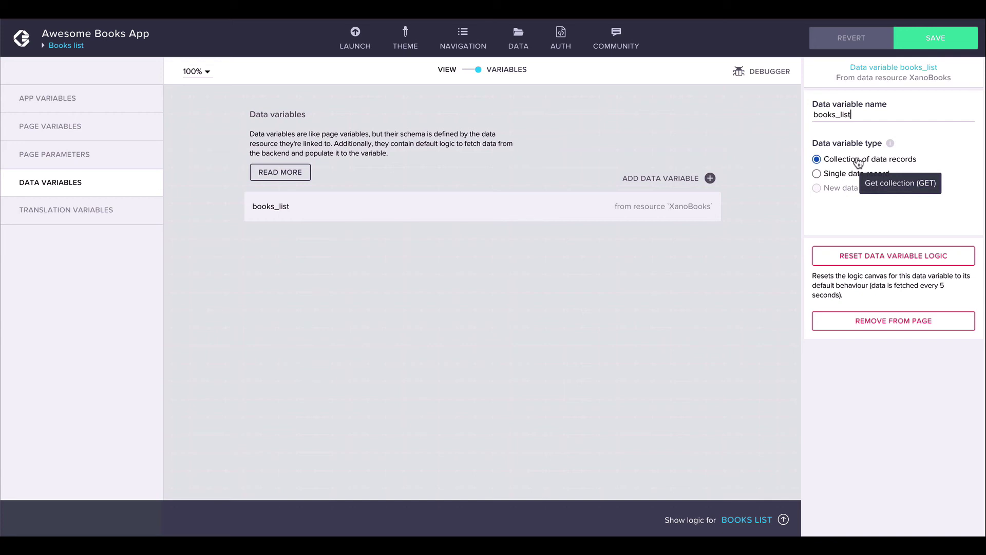
left_click(952, 38)
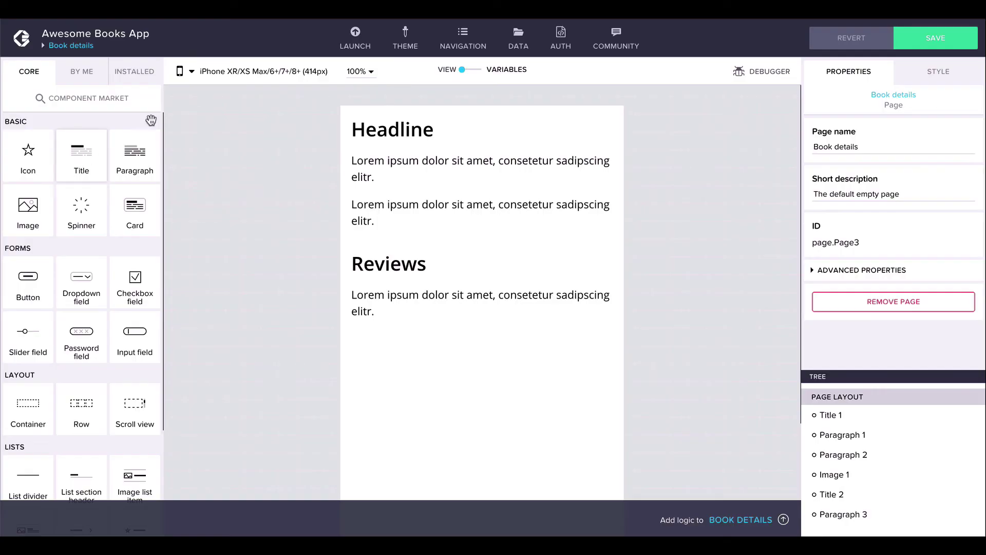
- Add a XanoBooks data variable to the Book details page, name it single_book, and set its type to Single data record
left_click(478, 69)
left_click(50, 188)
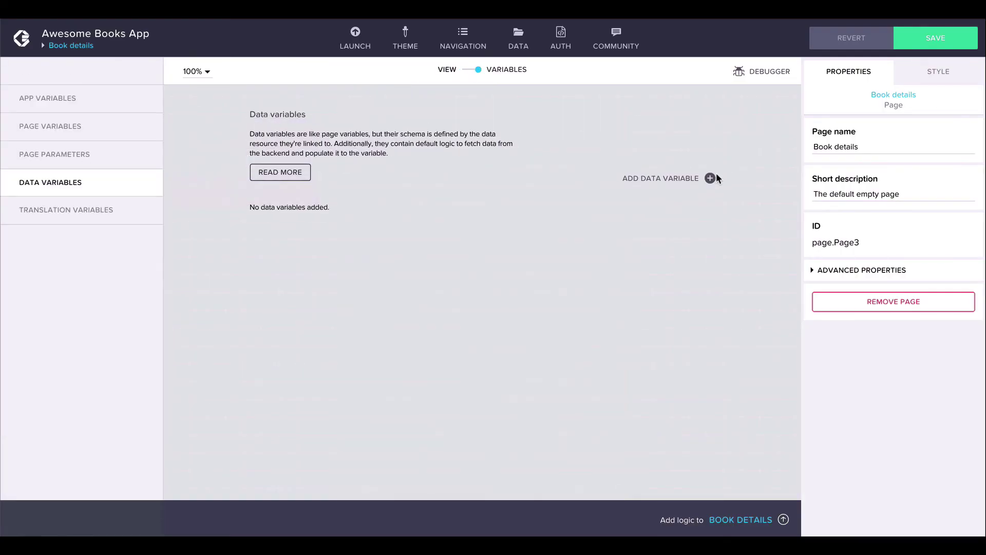
left_click(710, 176)
left_click(683, 205)
double_click(872, 110)
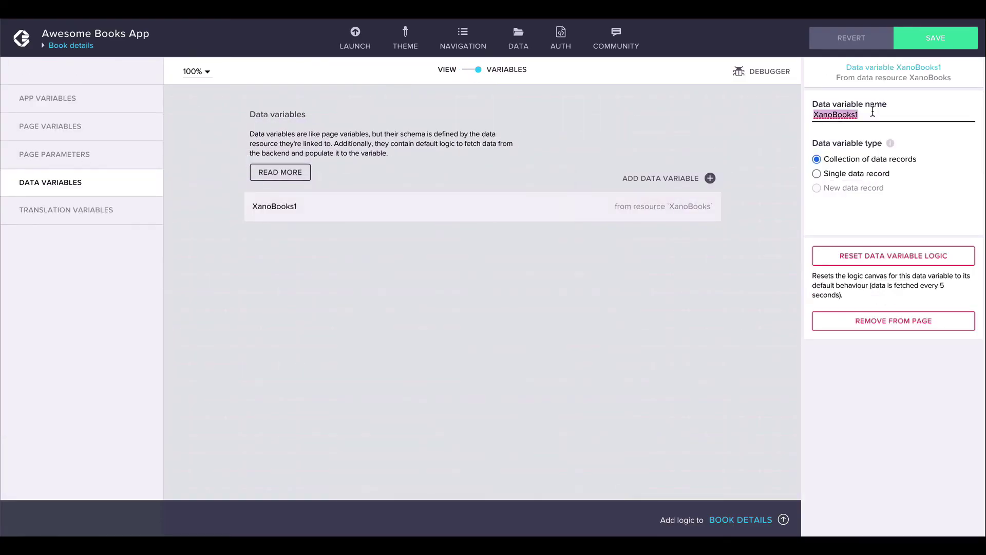
type("single_book")
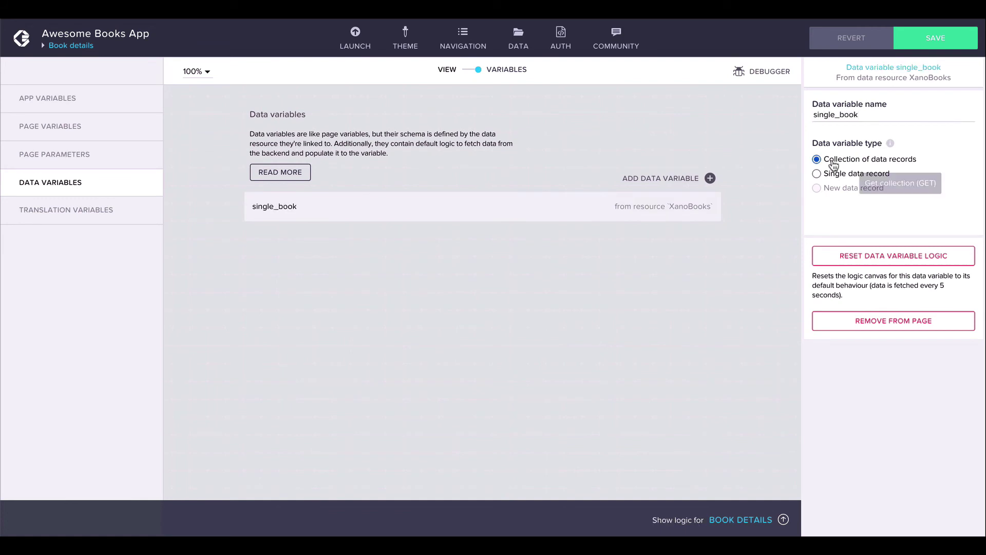
left_click(818, 173)
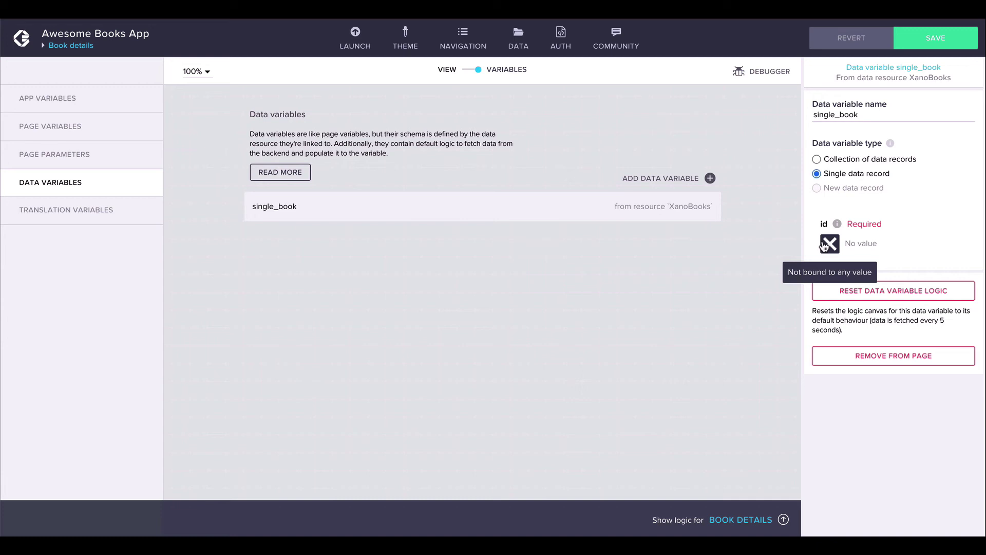
- Bind the required id of the single_book data variable to the book_id page parameter
left_click(828, 246)
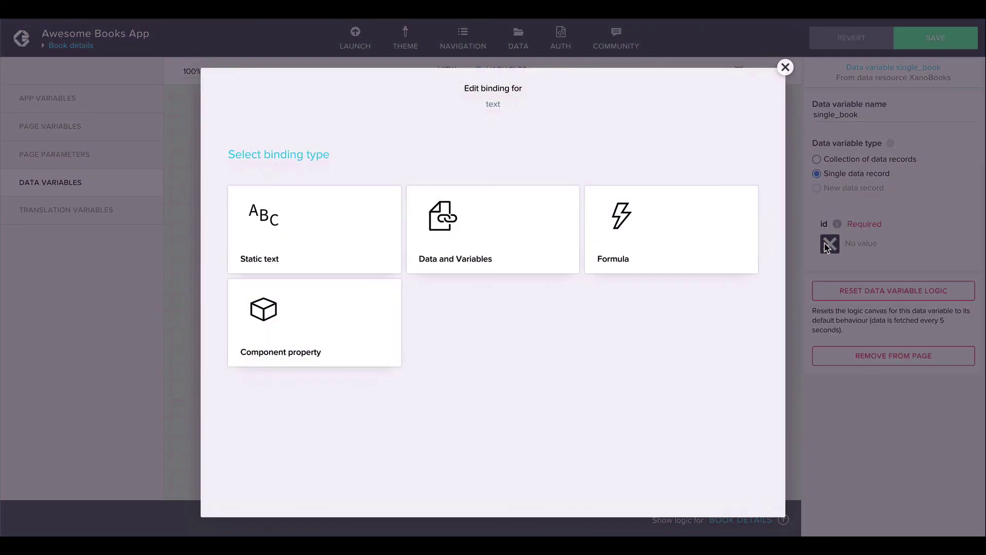
left_click(475, 244)
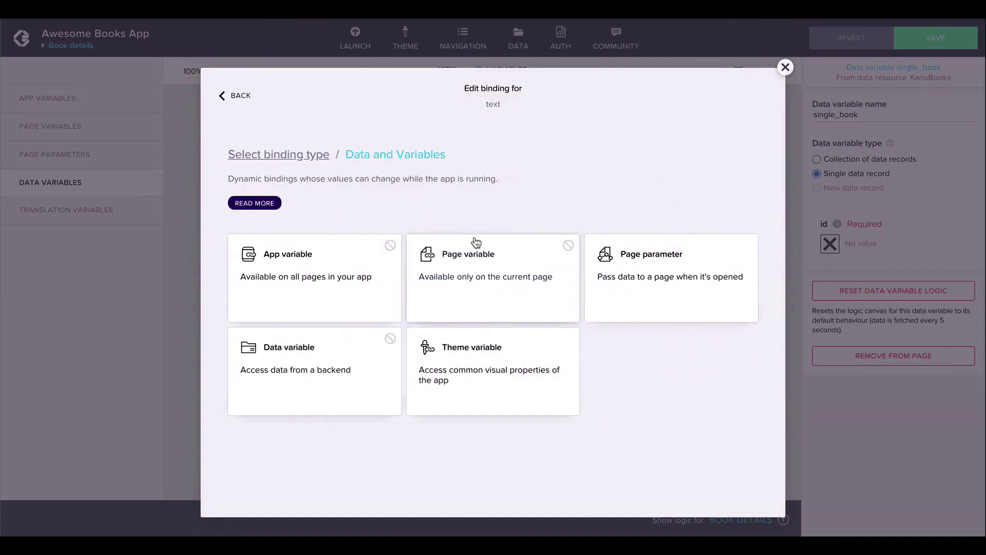
left_click(637, 278)
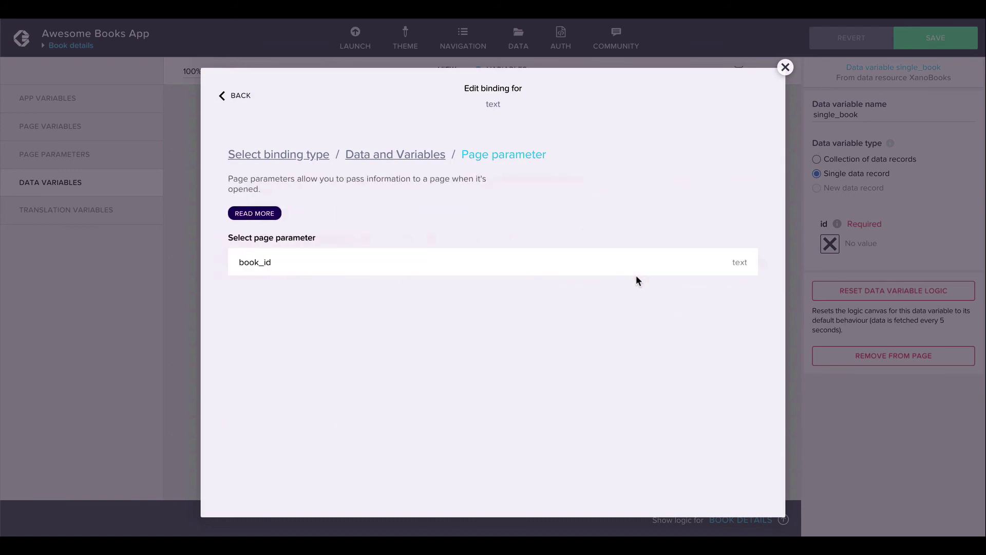
left_click(735, 311)
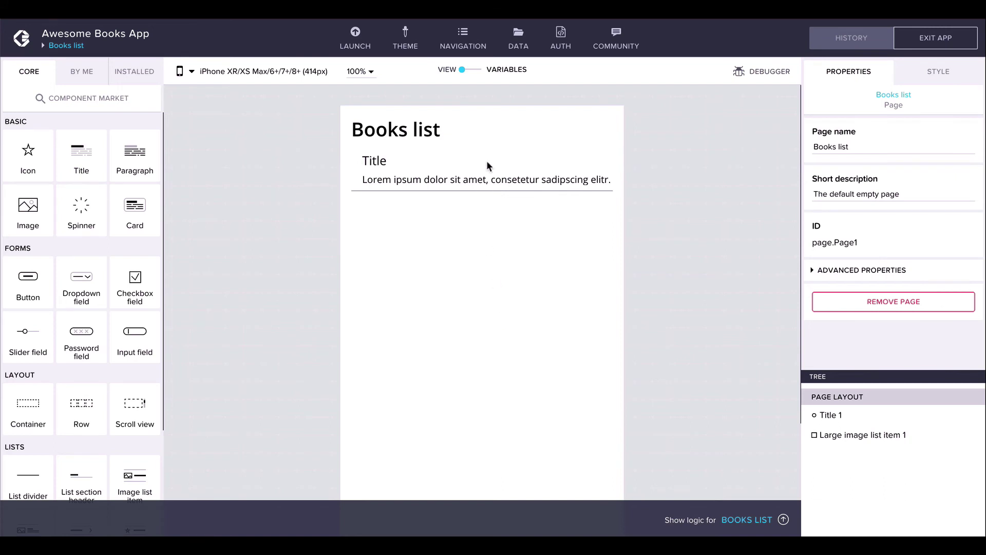
- Set the large image list item on the Books list page to repeat with the books_list data variable
left_click(515, 179)
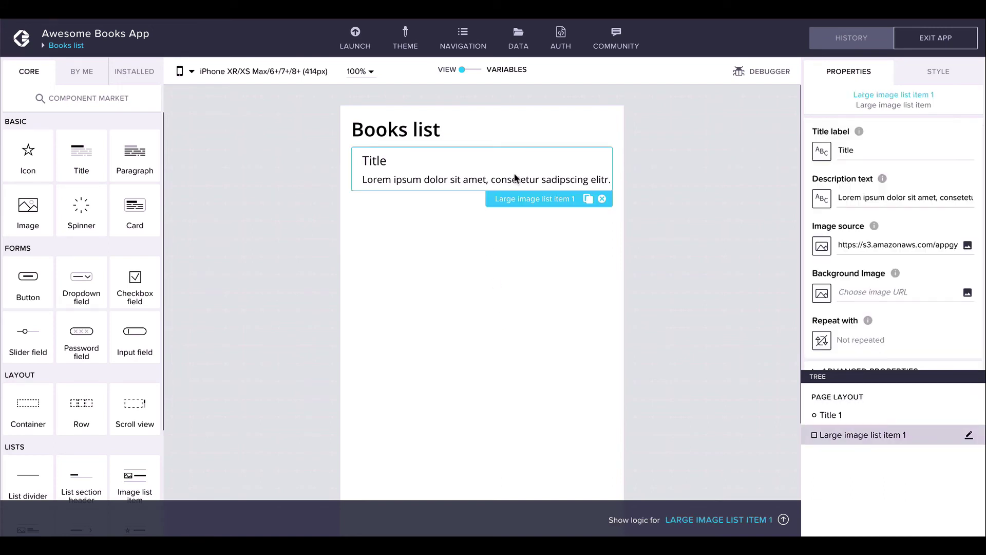
left_click(822, 346)
left_click(683, 270)
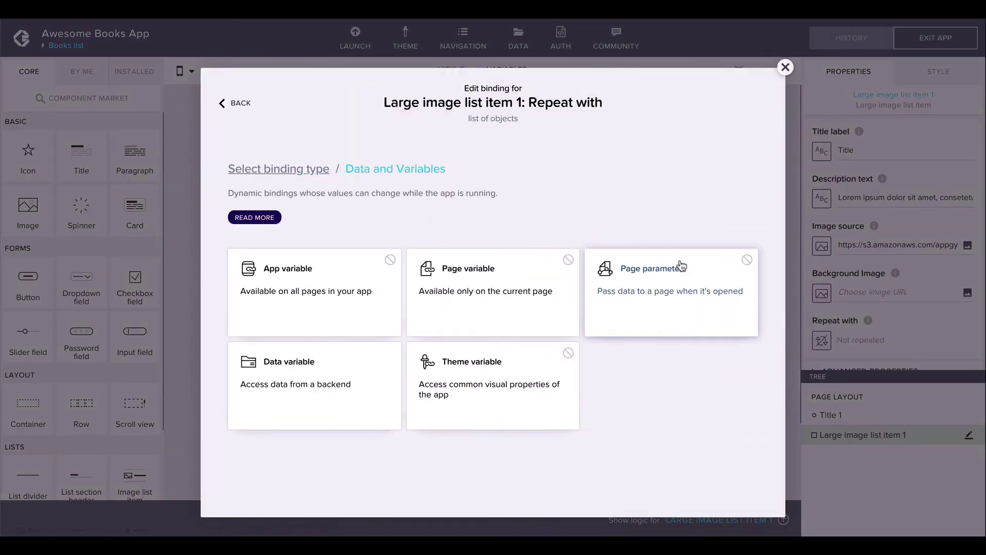
left_click(354, 374)
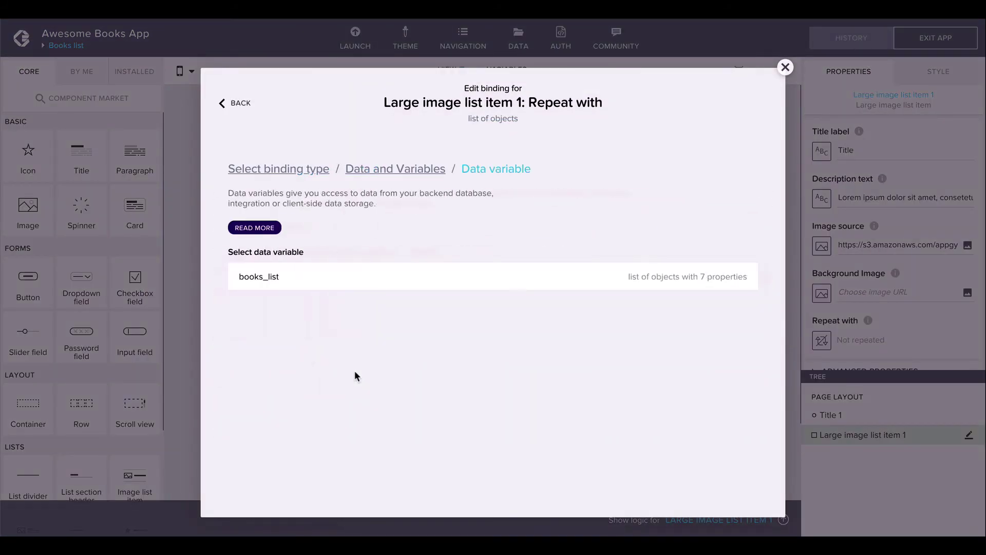
left_click(385, 282)
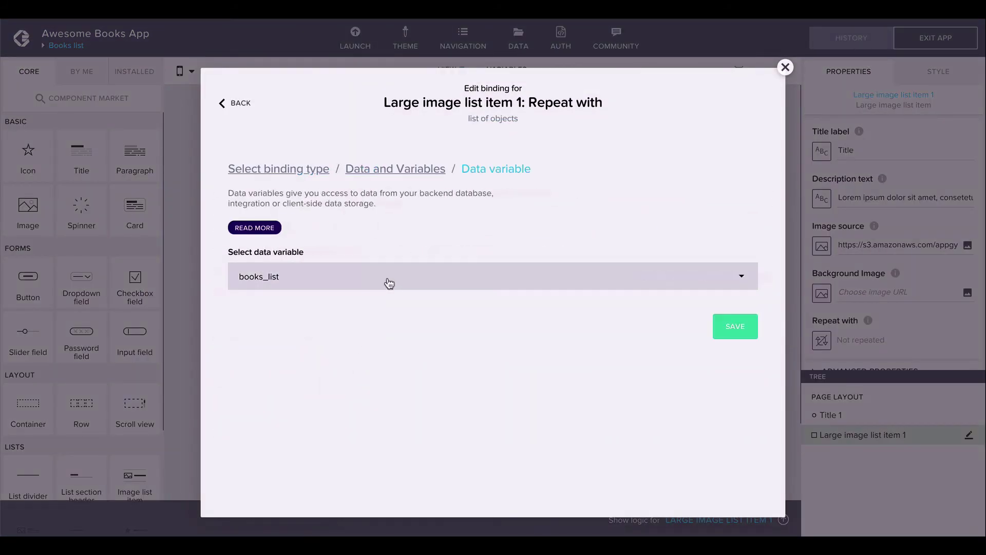
left_click(735, 327)
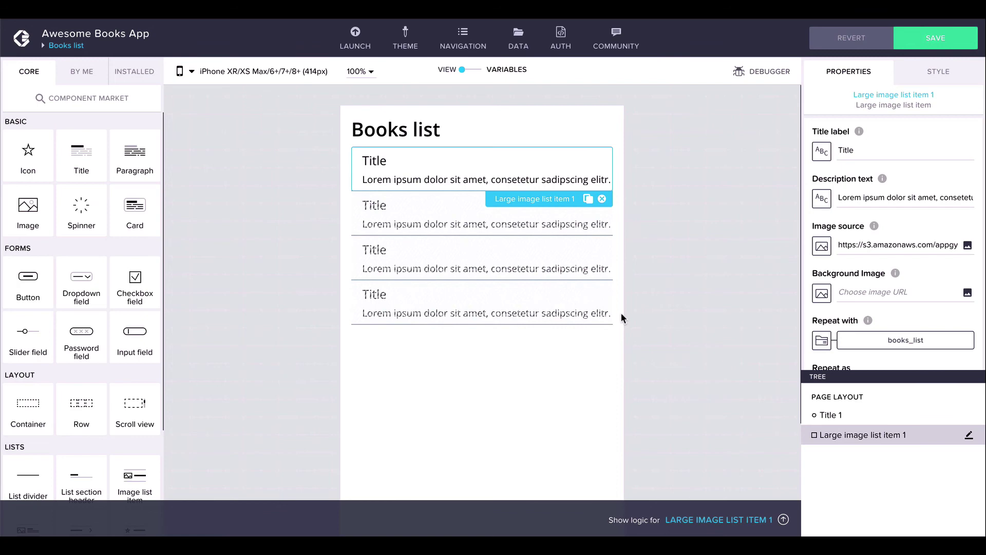
- Bind the list item's title label to the title property of the current repeated data item
left_click(823, 152)
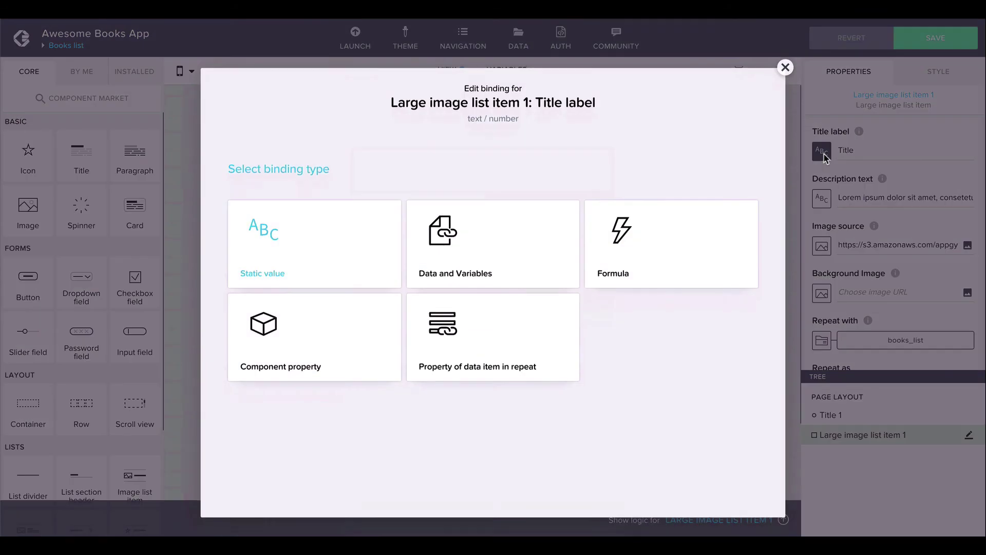
left_click(487, 358)
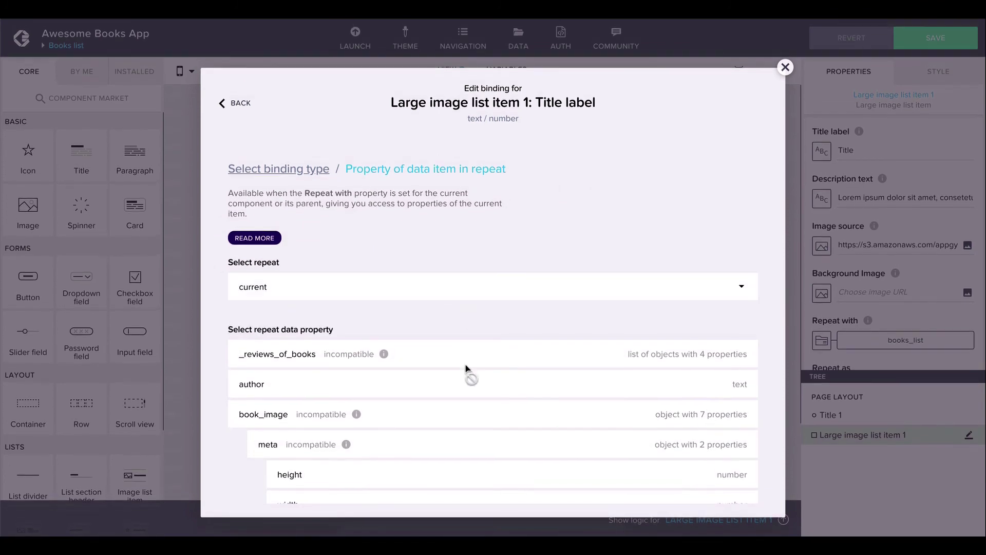
scroll(467, 377, "down", 3)
scroll(467, 379, "down", 4)
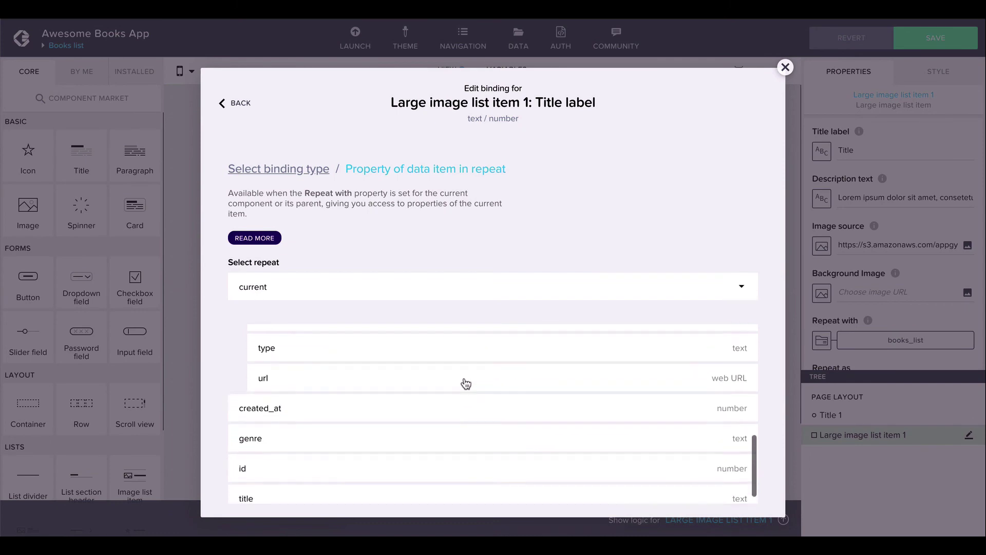
left_click(366, 487)
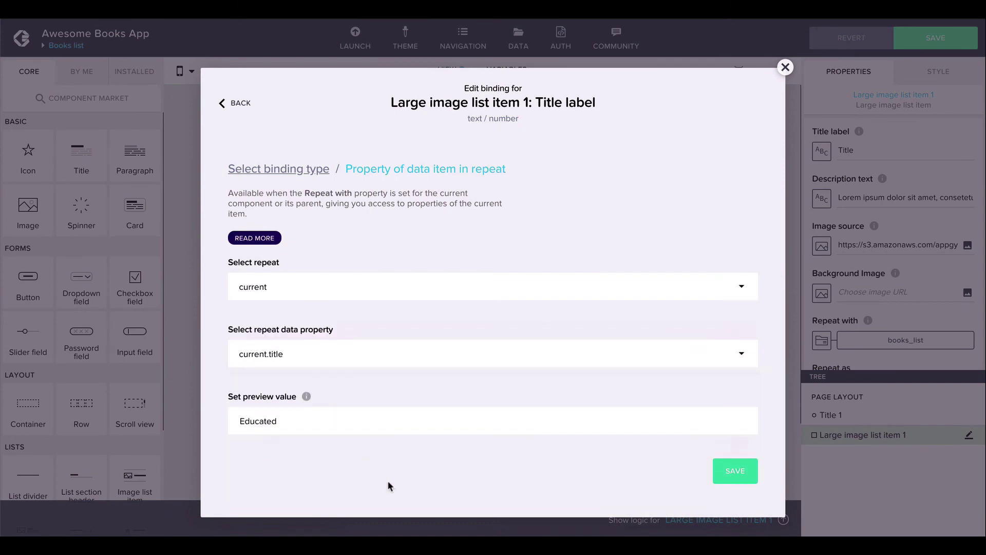
left_click(734, 470)
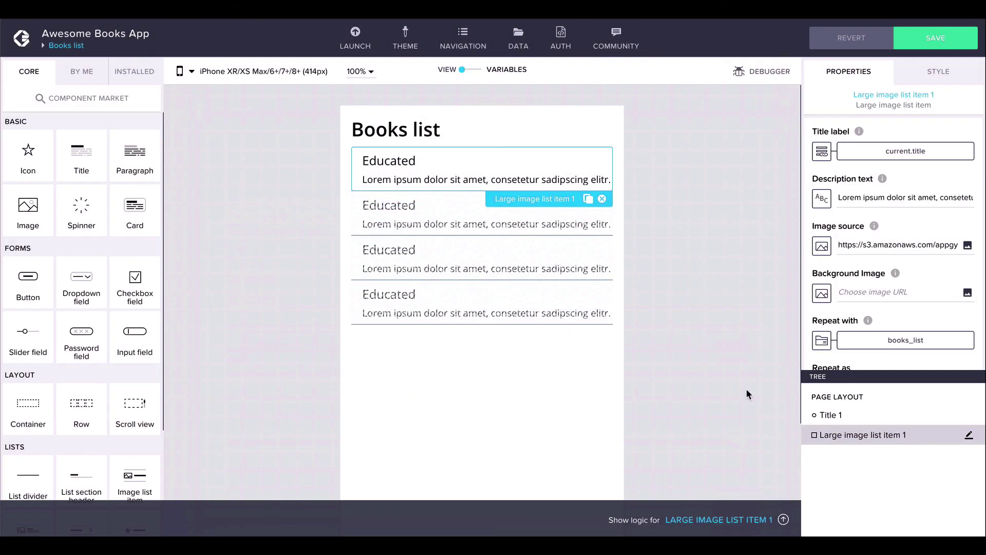
- Bind the list item's description text to the author property of the current repeated data item
left_click(820, 199)
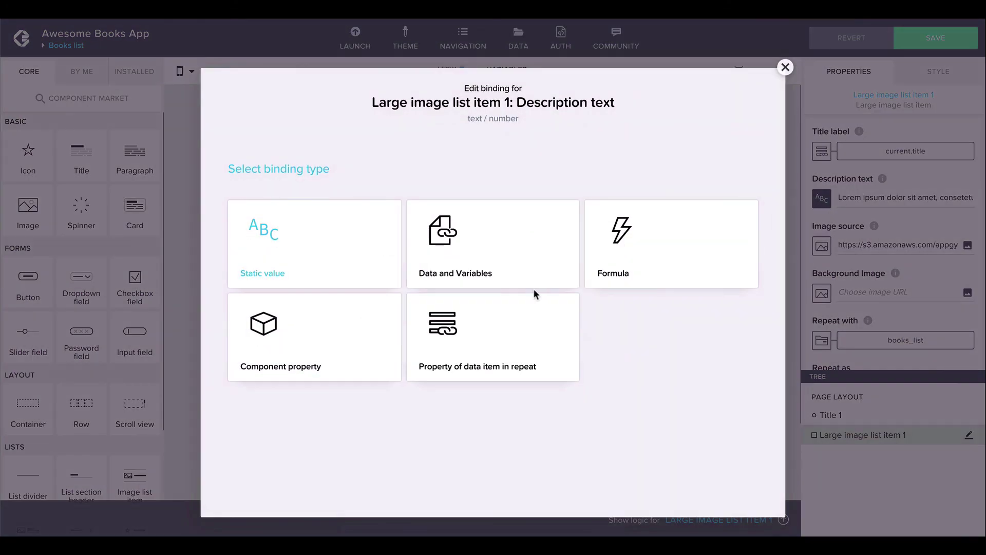
left_click(476, 366)
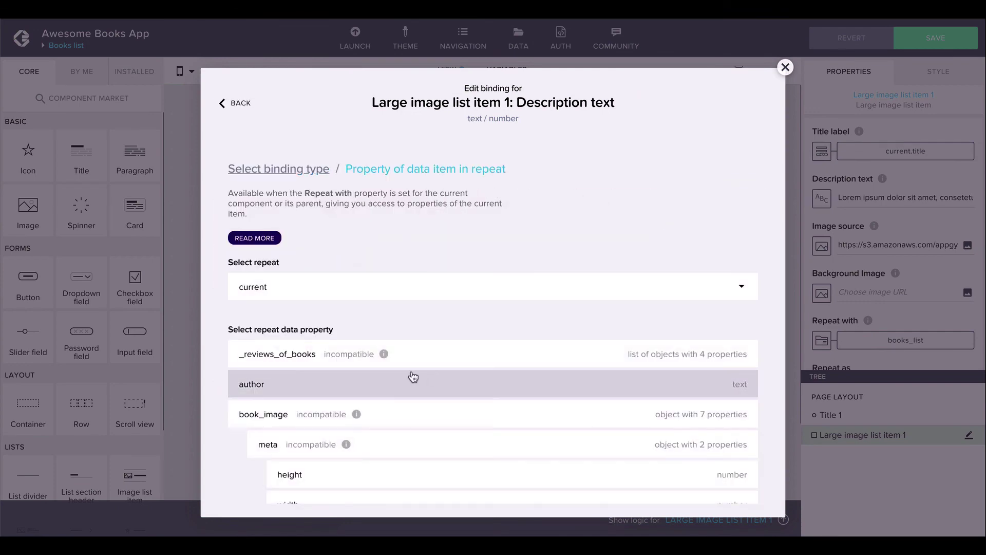
left_click(410, 377)
left_click(726, 472)
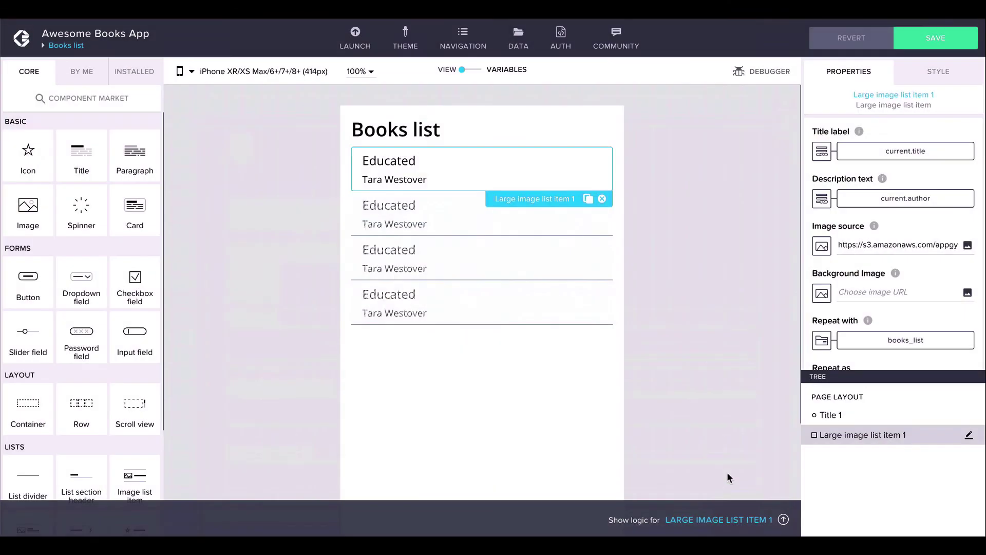
- Bind the list item's image source to the book_image.url property of the current repeated data item
left_click(822, 245)
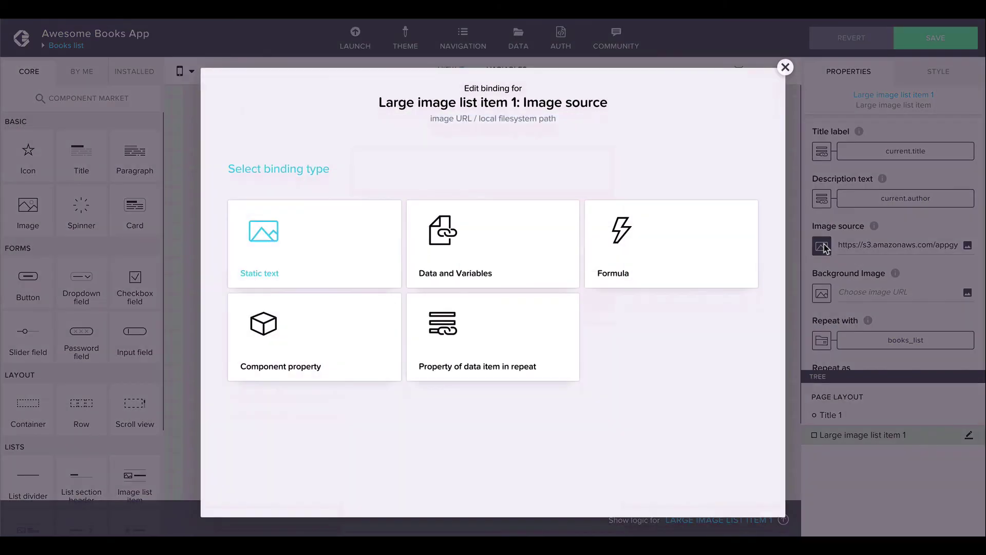
left_click(506, 339)
scroll(421, 341, "down", 3)
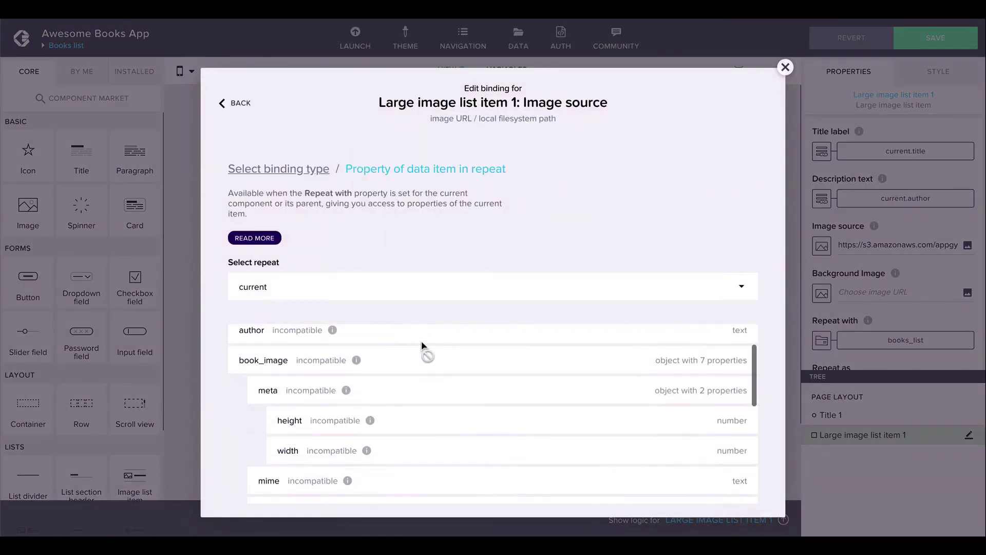
scroll(421, 340, "down", 4)
left_click(395, 445)
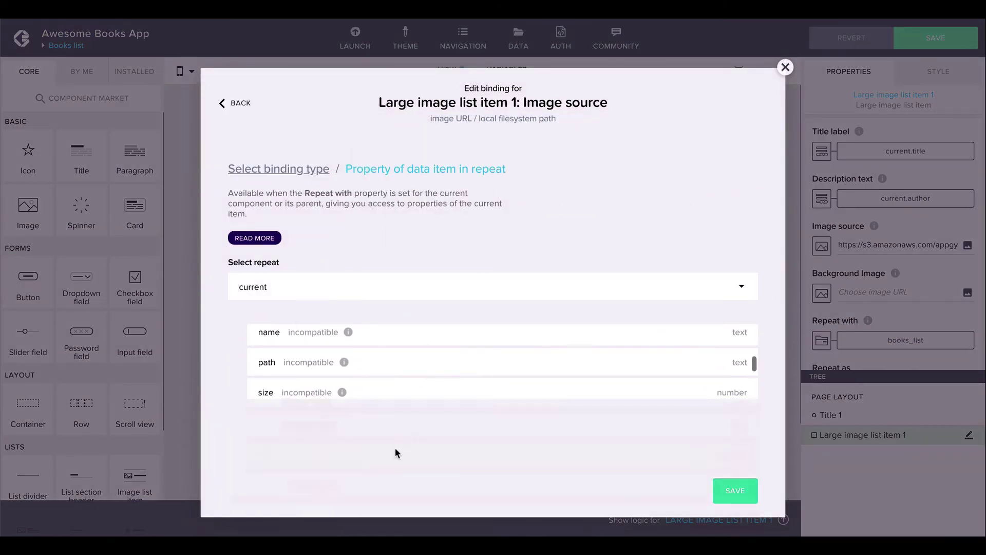
left_click(736, 472)
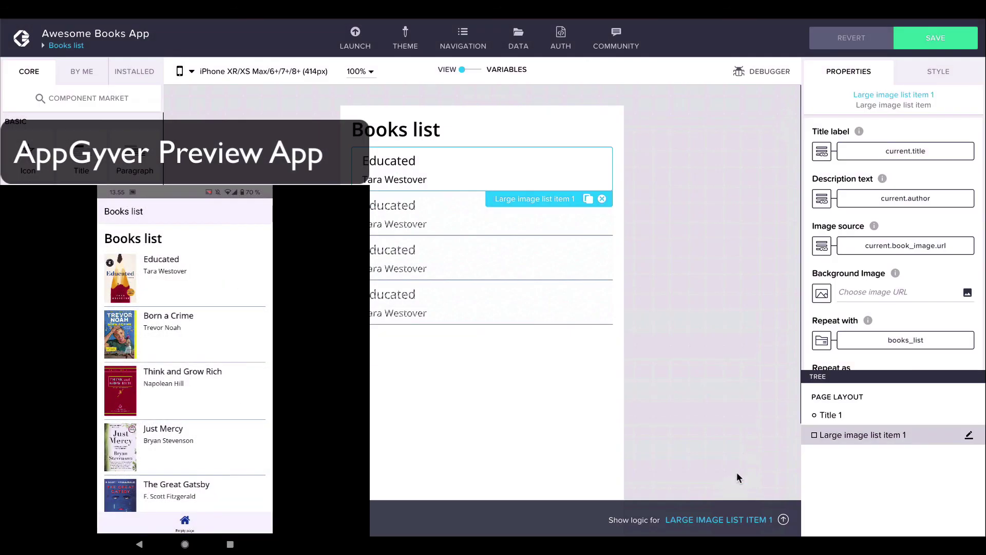
- Look through the books list in the AppGyver preview app and save the application
scroll(842, 262, "down", 3)
scroll(842, 262, "up", 3)
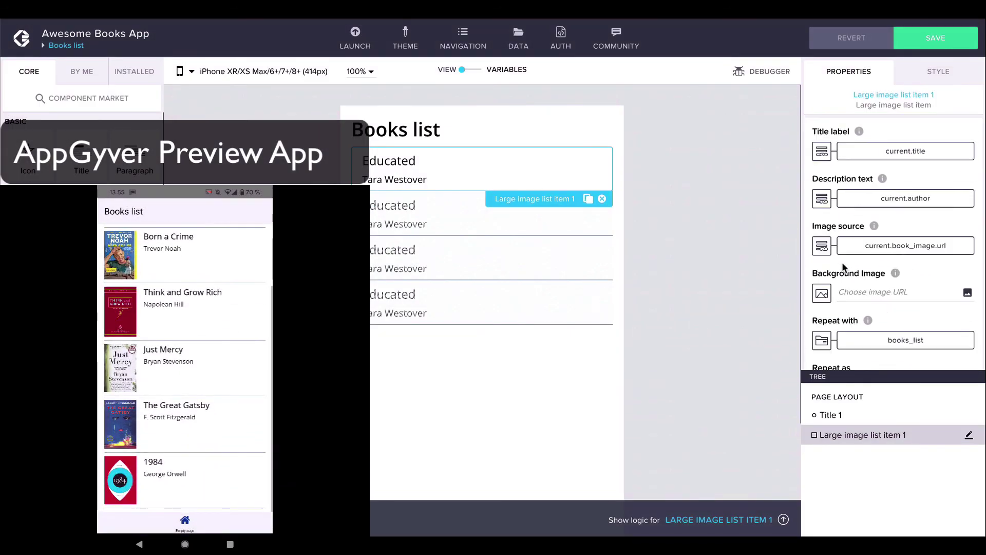
left_click(920, 47)
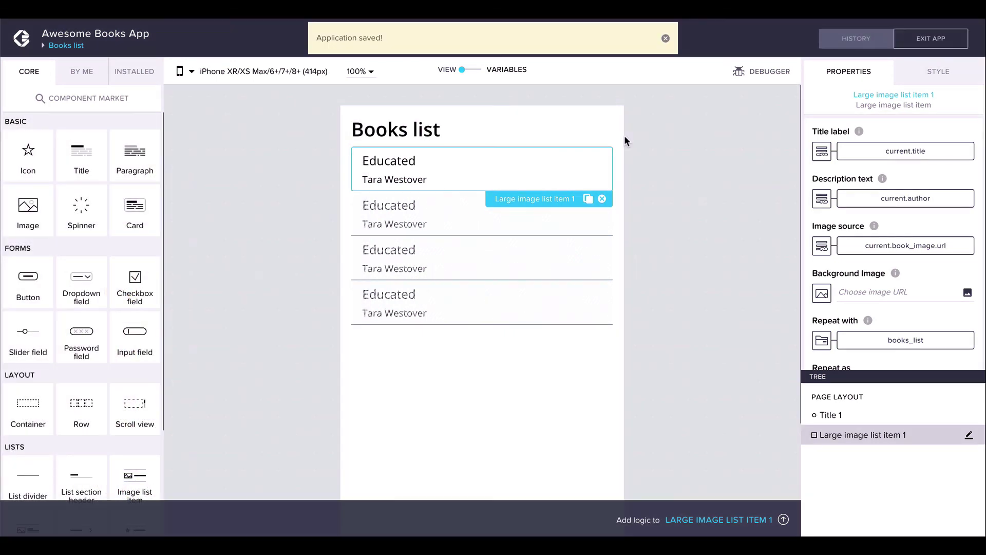
left_click(625, 138)
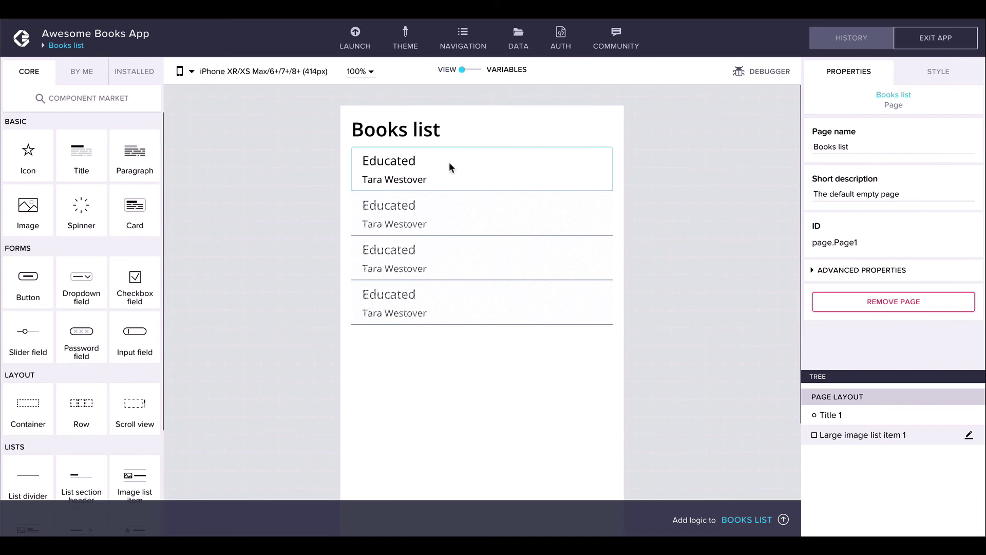
- Add an Open page function to the large image list item's logic and connect it to the Component tap event
left_click(496, 174)
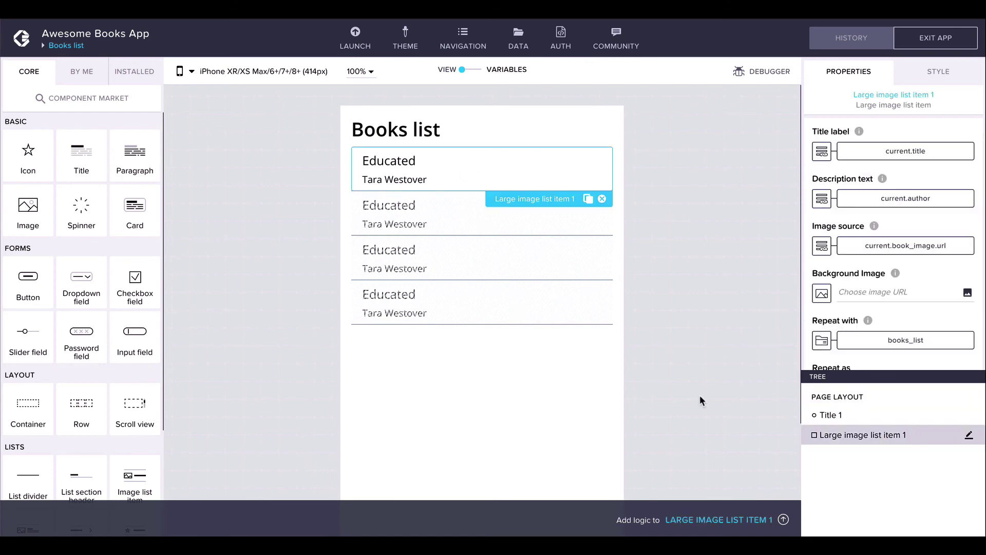
left_click(785, 519)
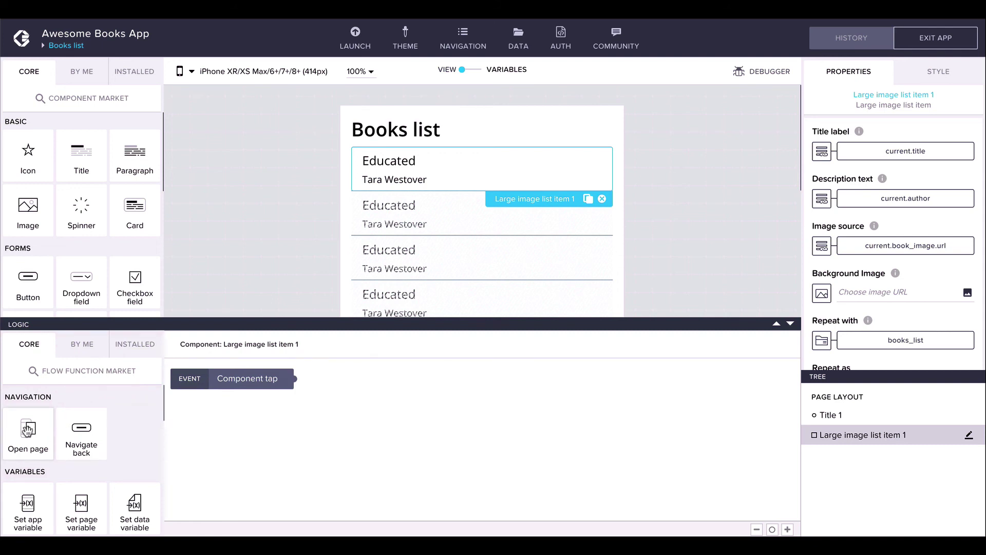
left_click_drag(28, 430, 428, 395)
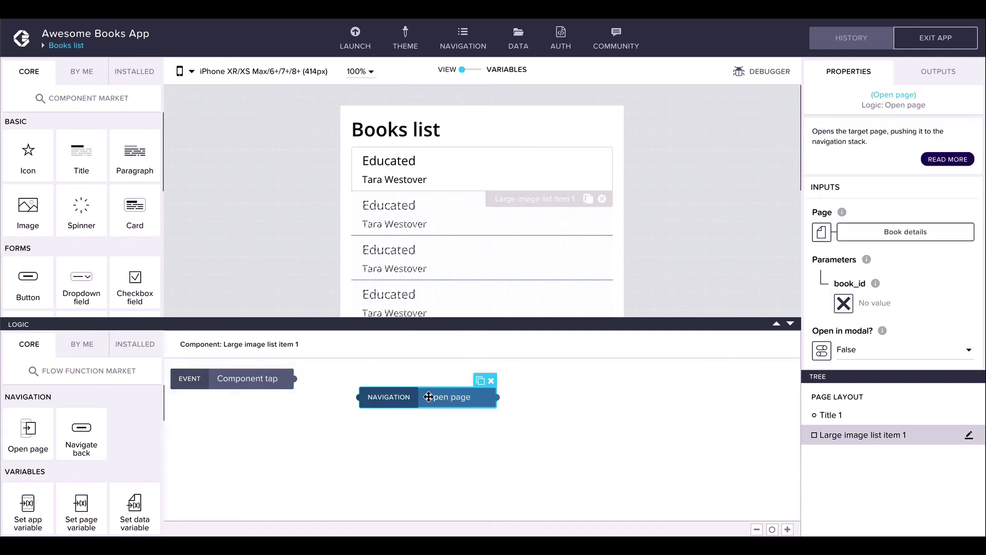
left_click_drag(296, 378, 359, 397)
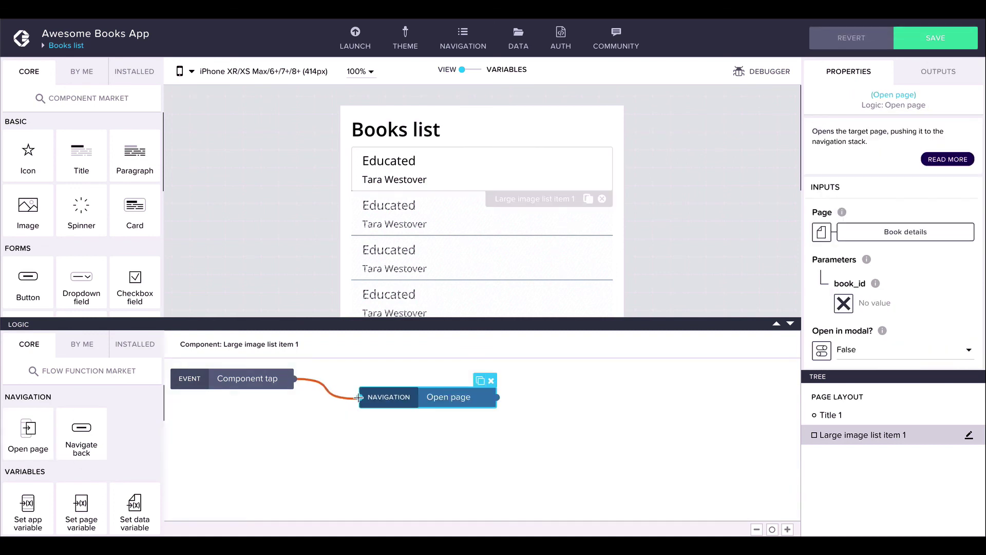
left_click(397, 403)
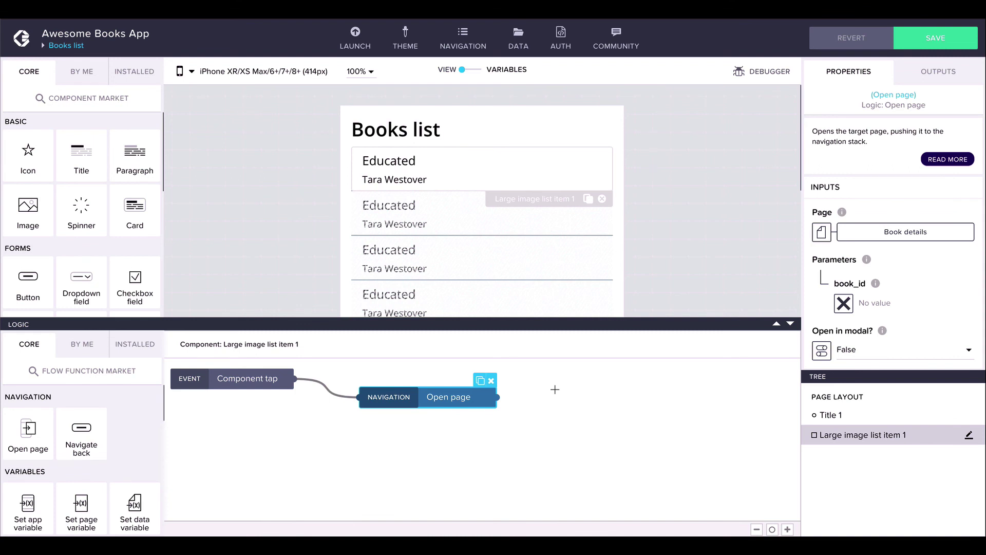
- Bind the Open page function's book_id parameter to the formula STRING(current.id)
left_click(844, 304)
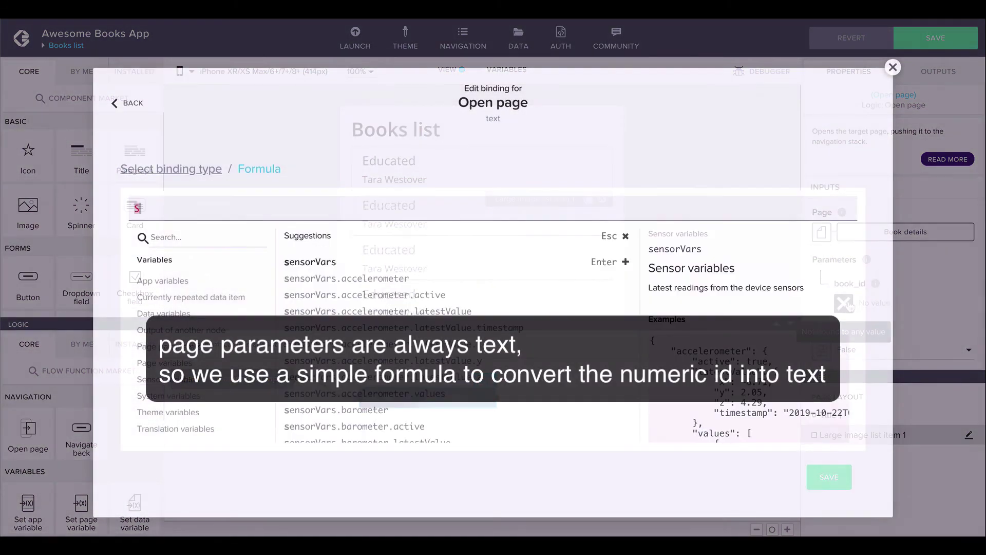
type("tring")
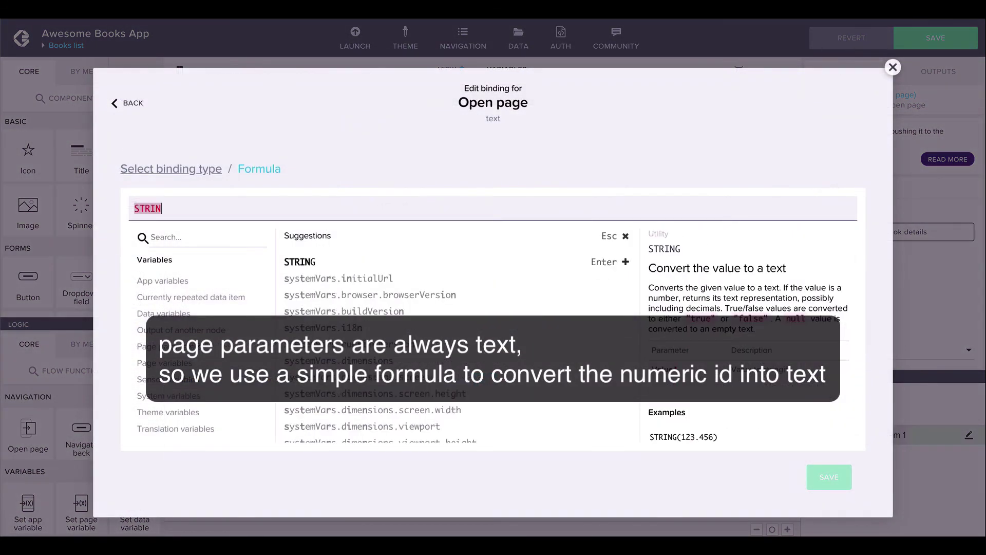
key("Return")
type("current.id")
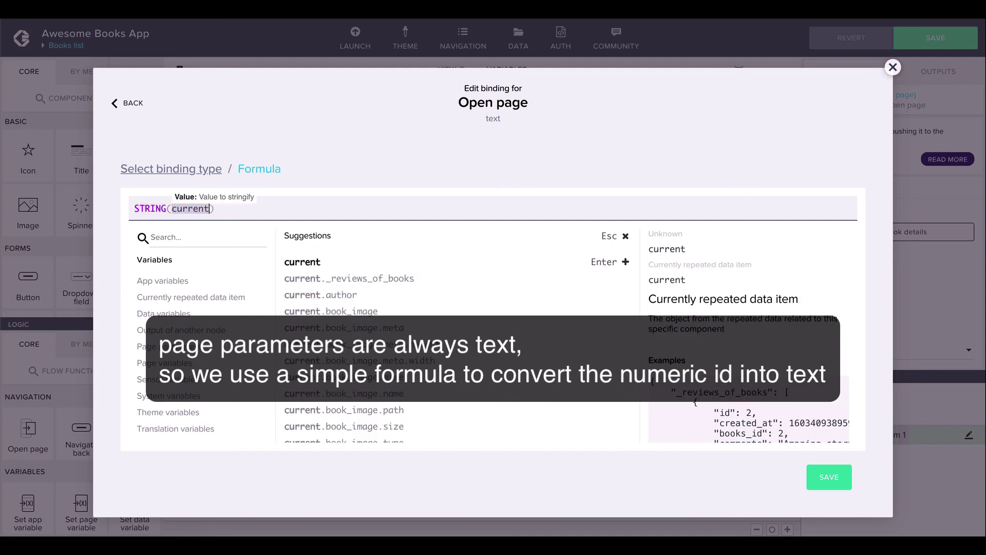
left_click(331, 267)
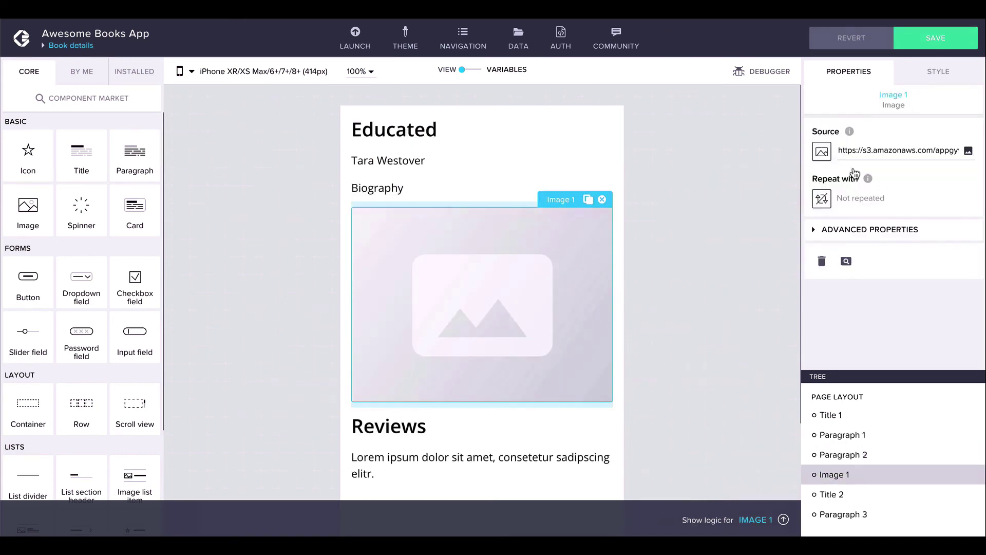
- Bind the book details image's source to the book_image.url field of the single_book data variable
left_click(847, 152)
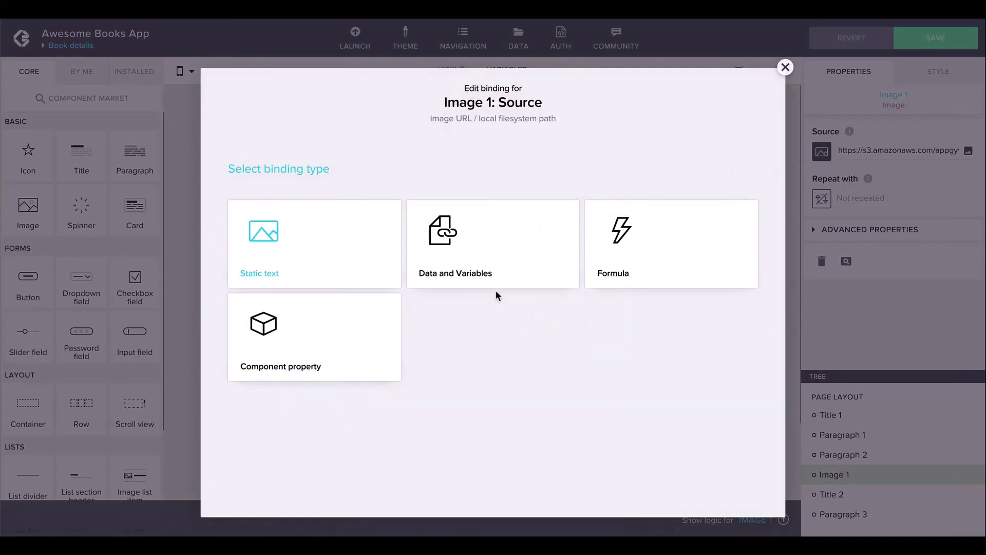
left_click(480, 270)
left_click(315, 368)
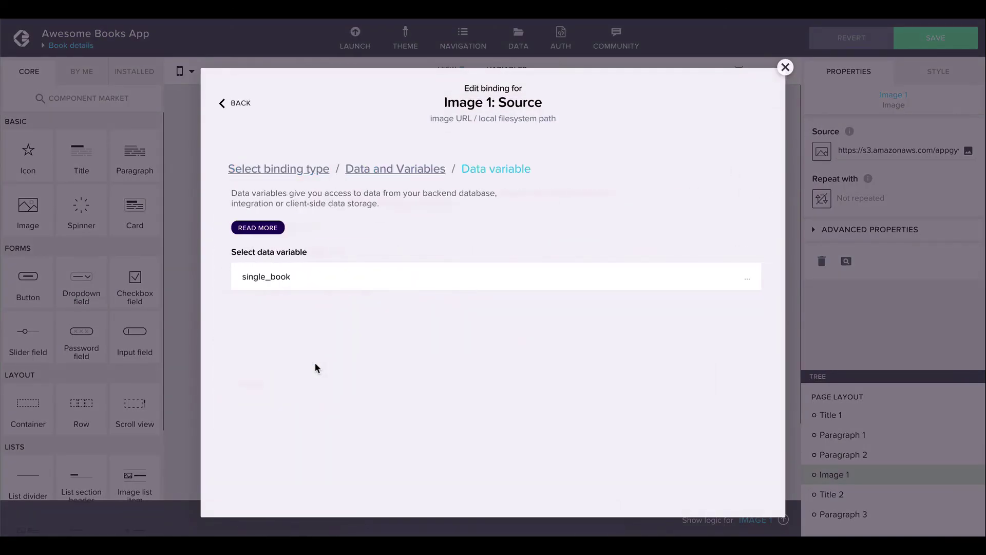
left_click(325, 277)
scroll(363, 381, "down", 4)
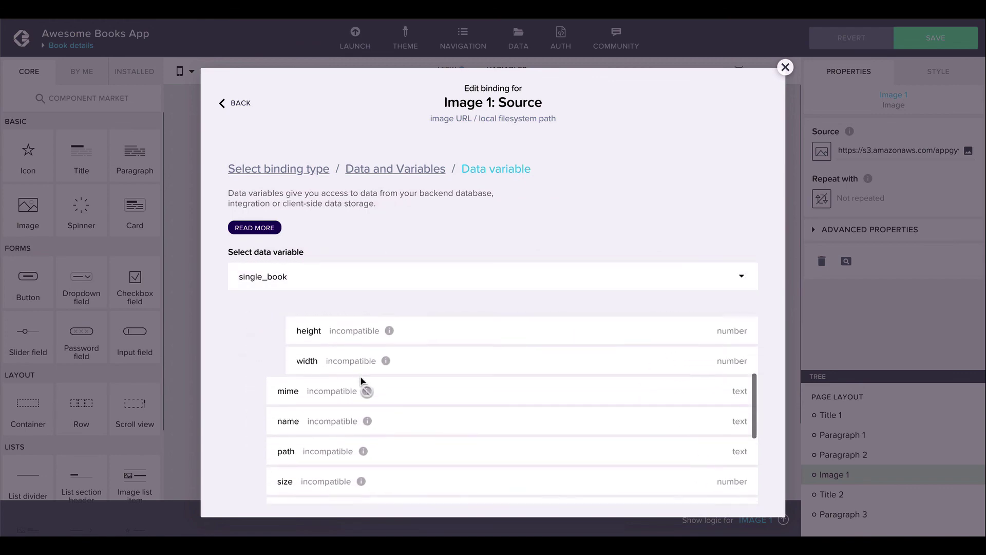
scroll(362, 383, "down", 2)
left_click(336, 472)
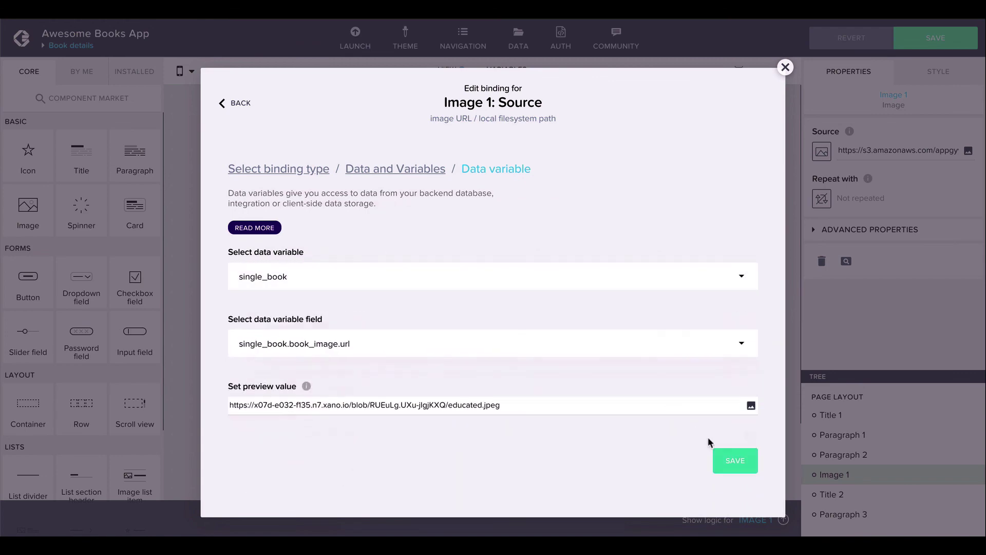
left_click(727, 459)
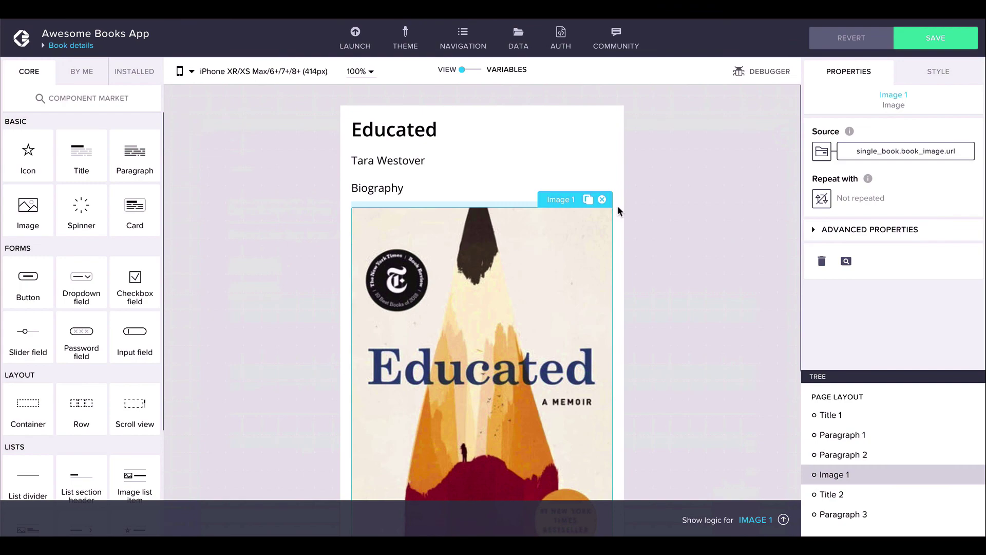
- Repeat the paragraph under the Reviews title with the _reviews_of_books list of the single_book data variable
scroll(617, 206, "down", 5)
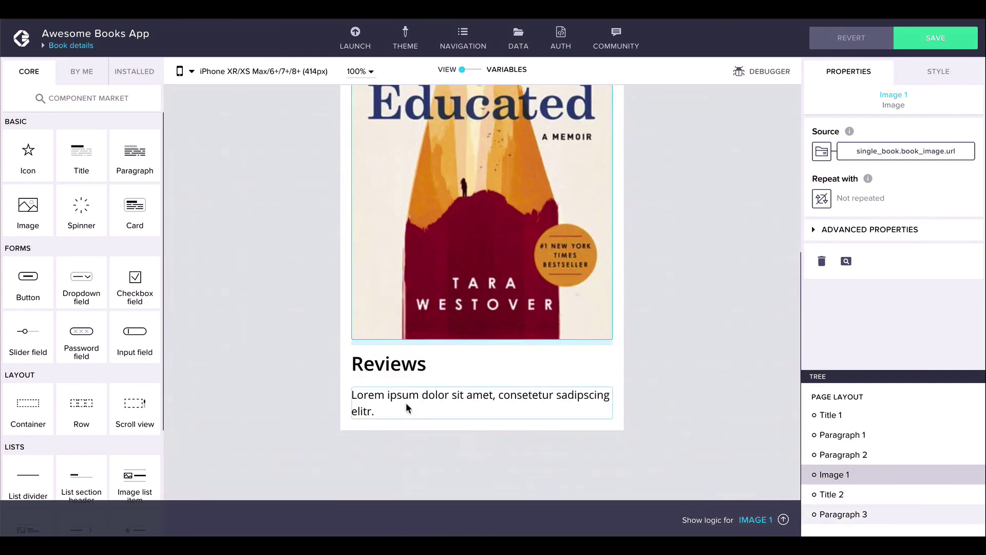
left_click(408, 408)
left_click(822, 199)
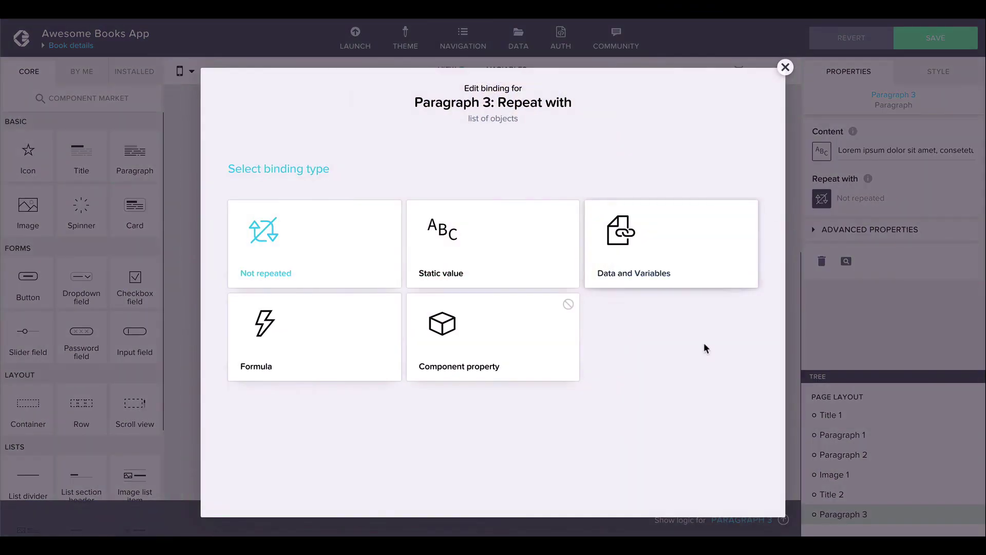
left_click(654, 259)
left_click(343, 379)
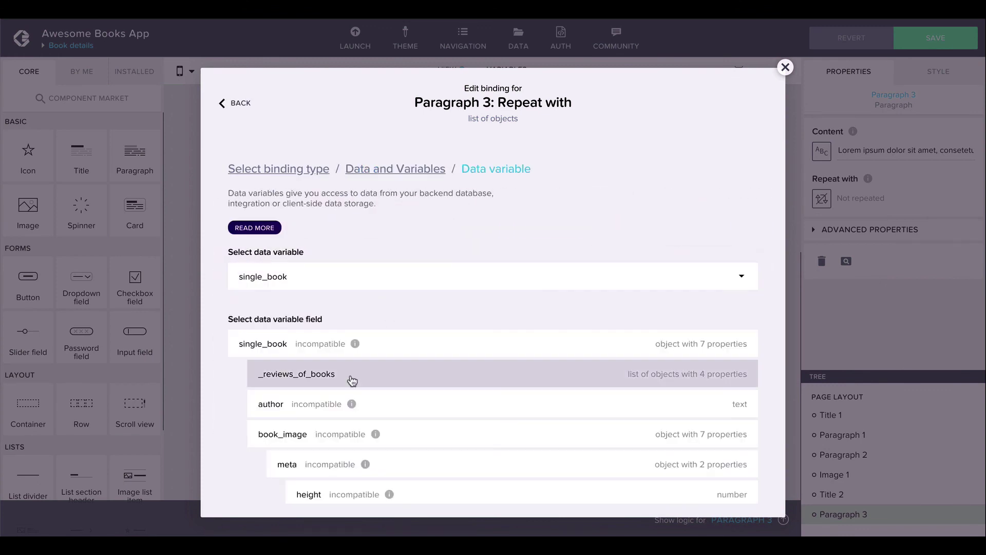
left_click(352, 380)
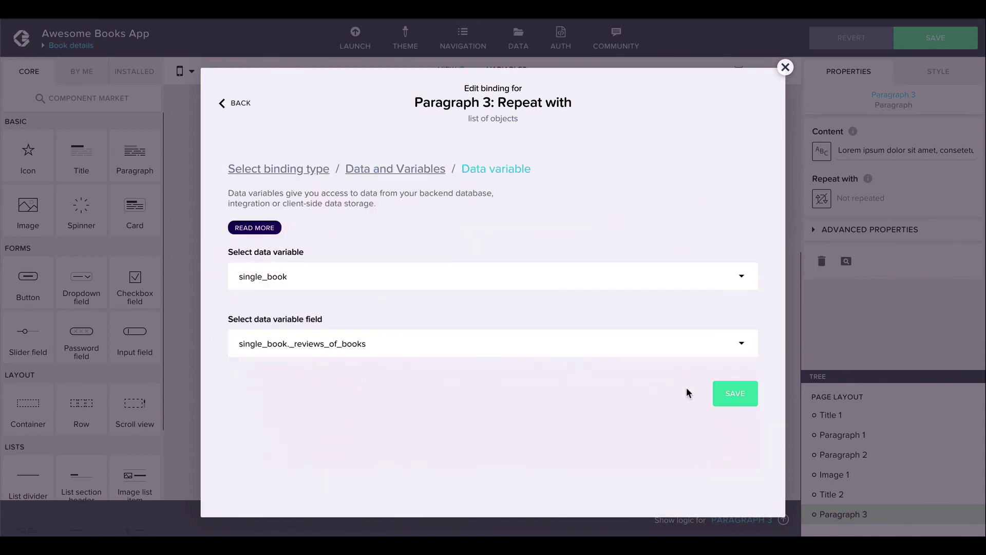
left_click(735, 393)
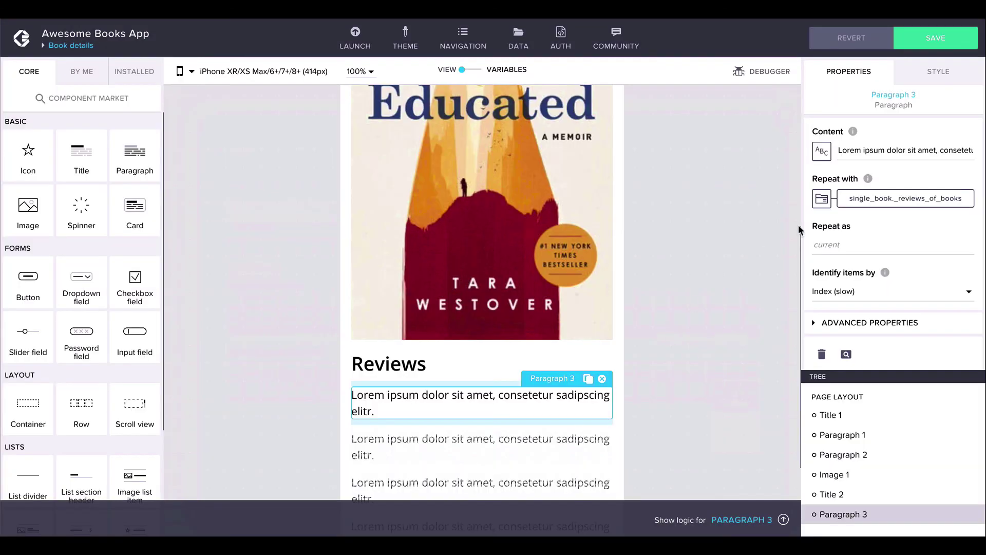
- Bind the repeated review paragraph's content to the comments property of the current data item and save the application
left_click(822, 151)
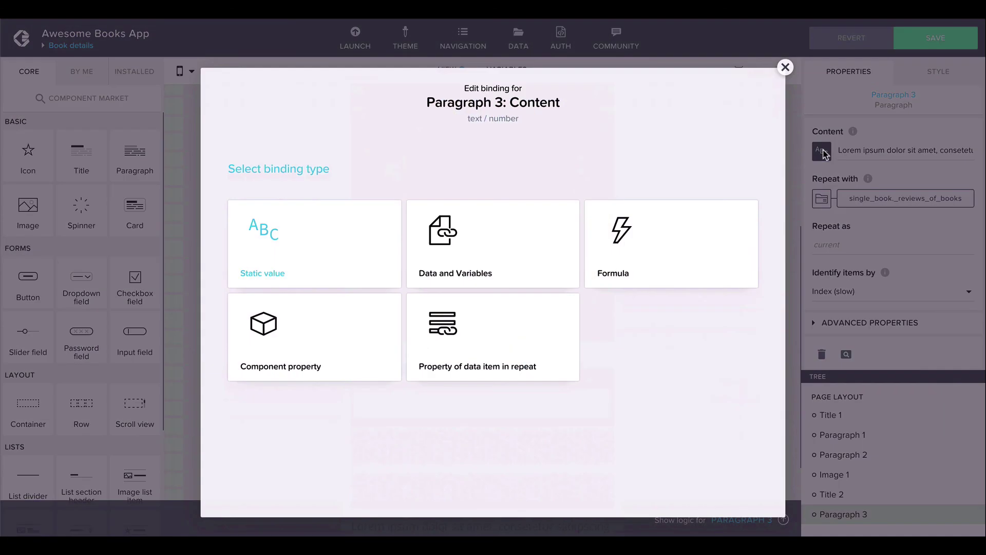
left_click(490, 334)
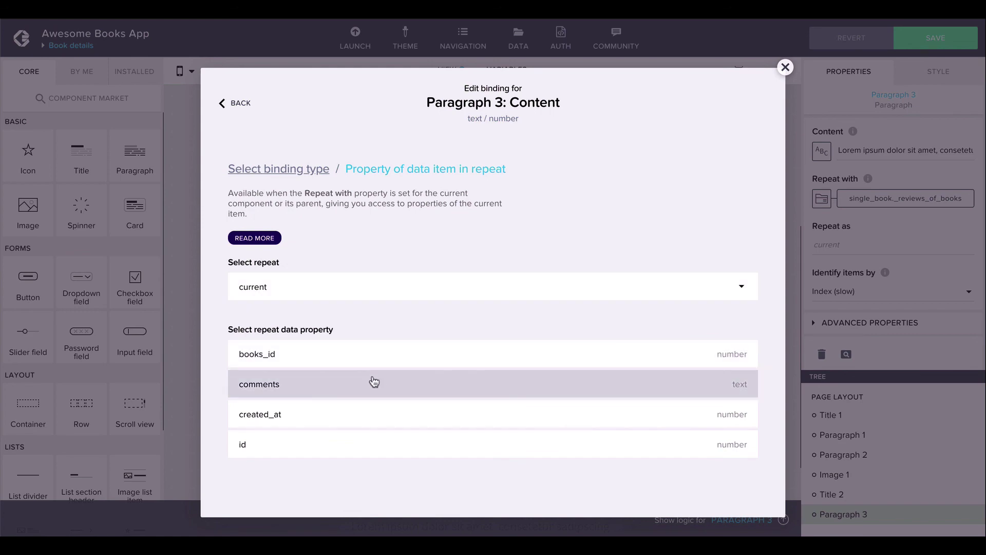
left_click(374, 382)
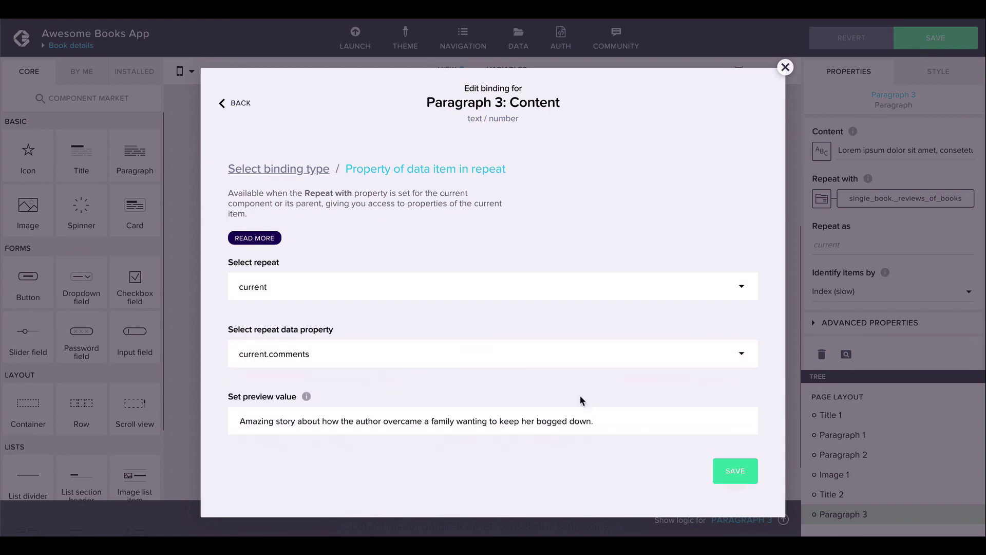
left_click(740, 468)
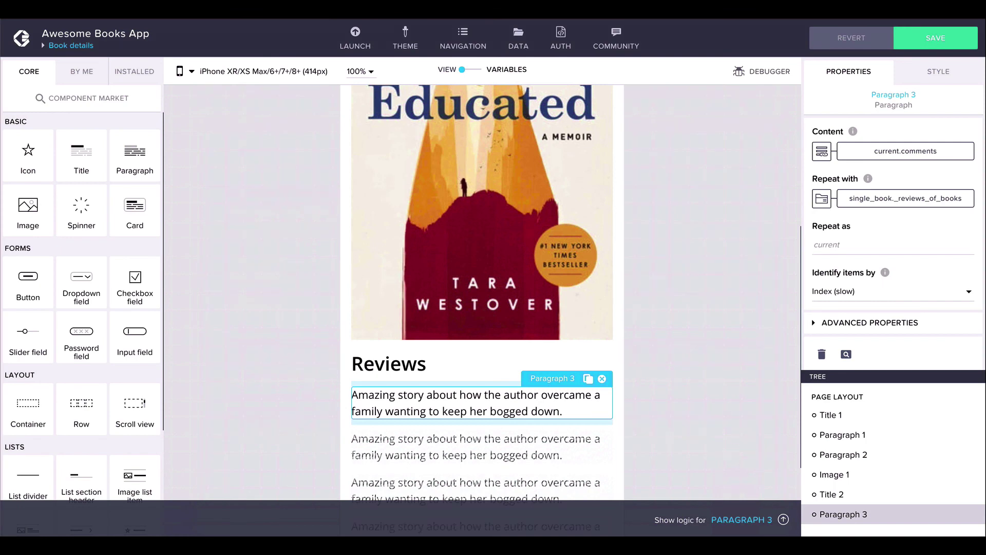
left_click(923, 40)
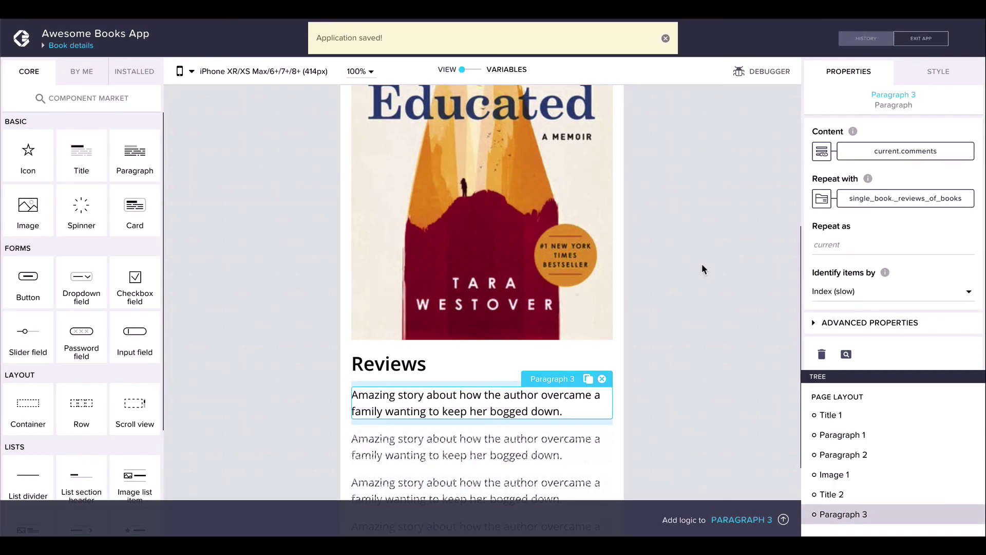